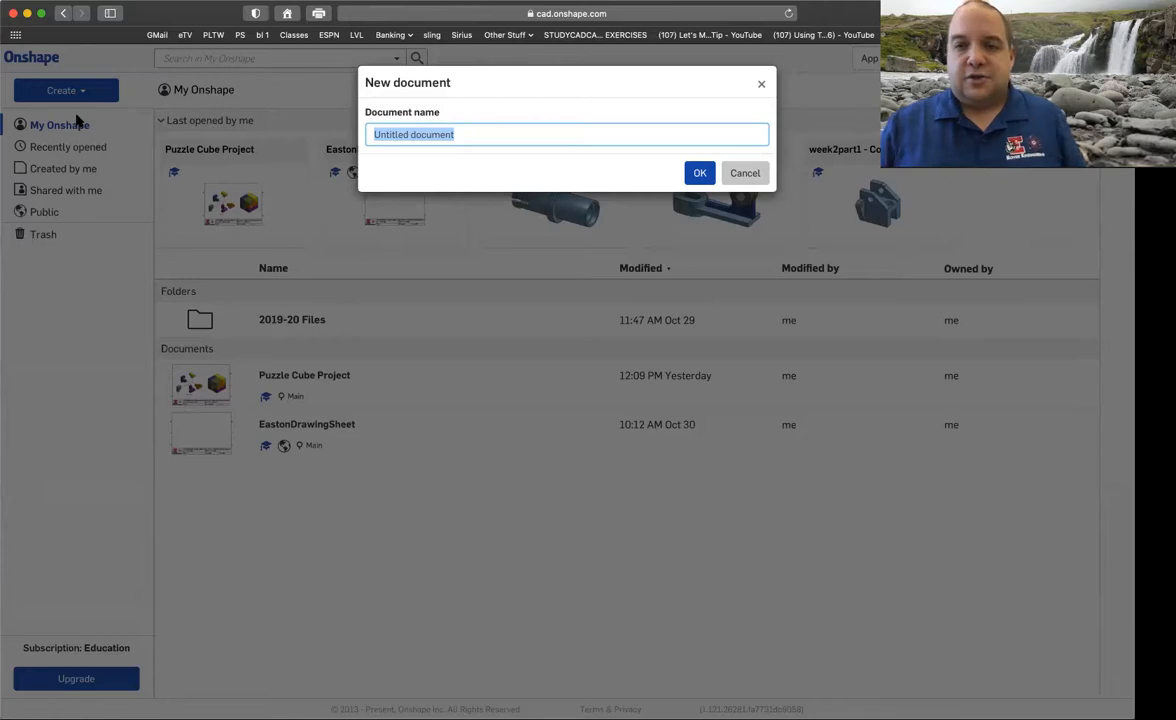
Step: Name the new document "Iso Shapes" and create it
type("I")
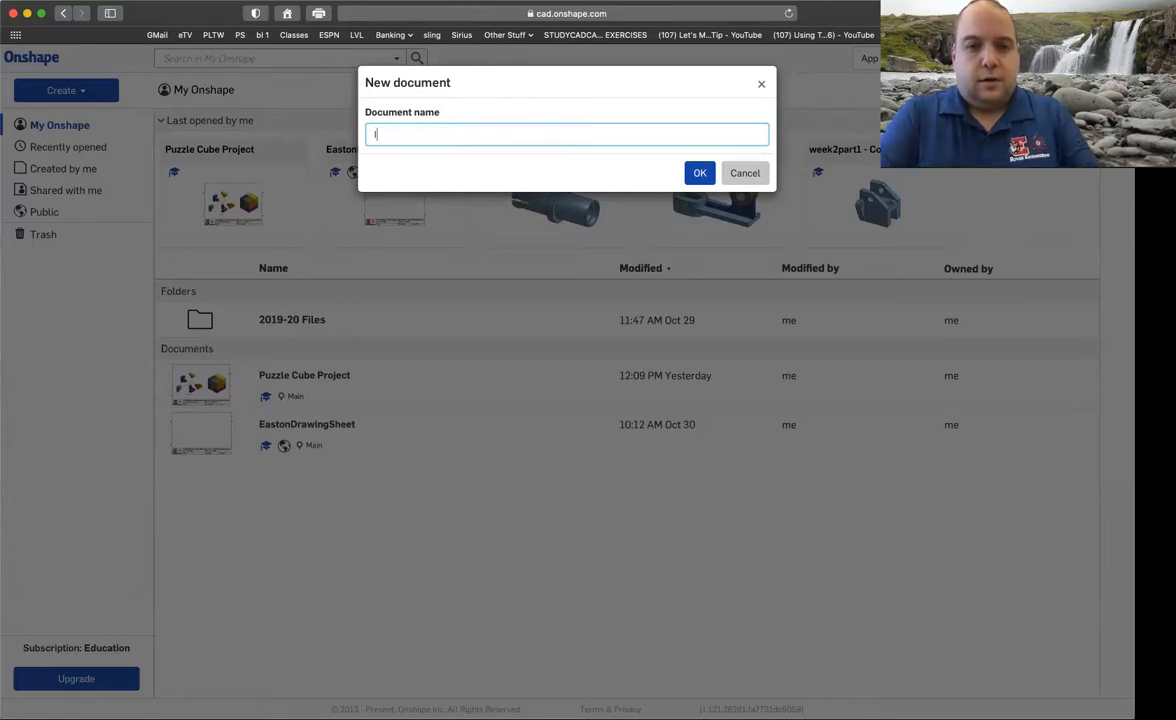
type("so Shapes")
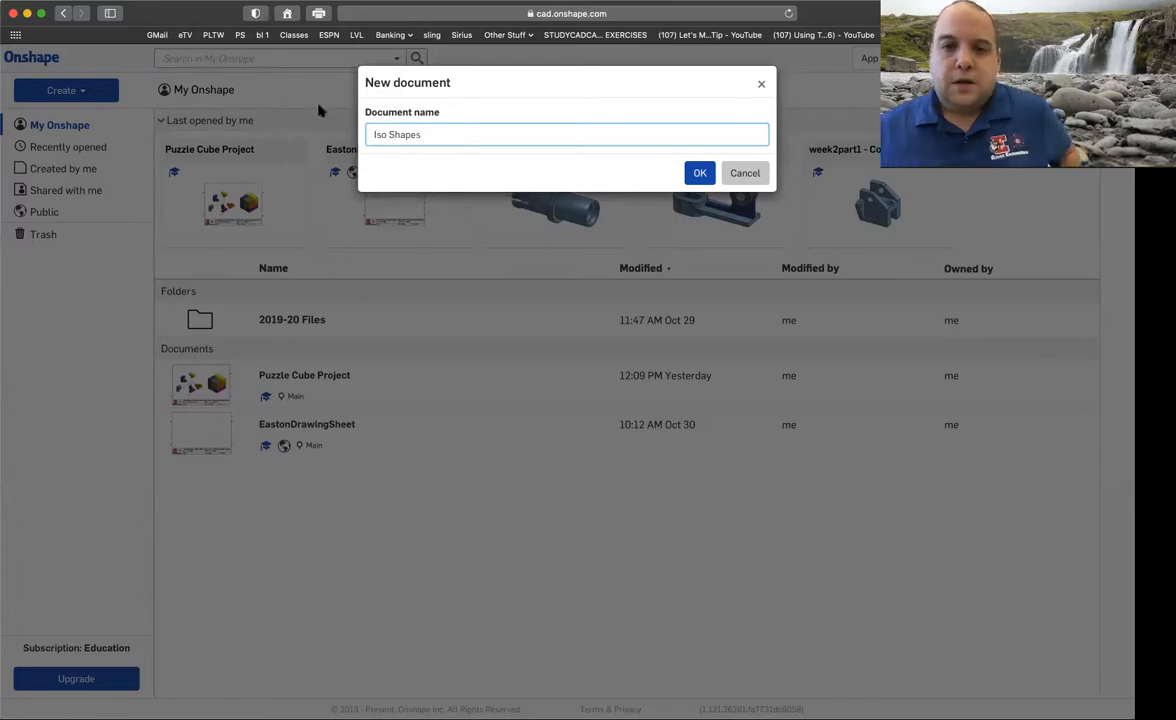
left_click(695, 175)
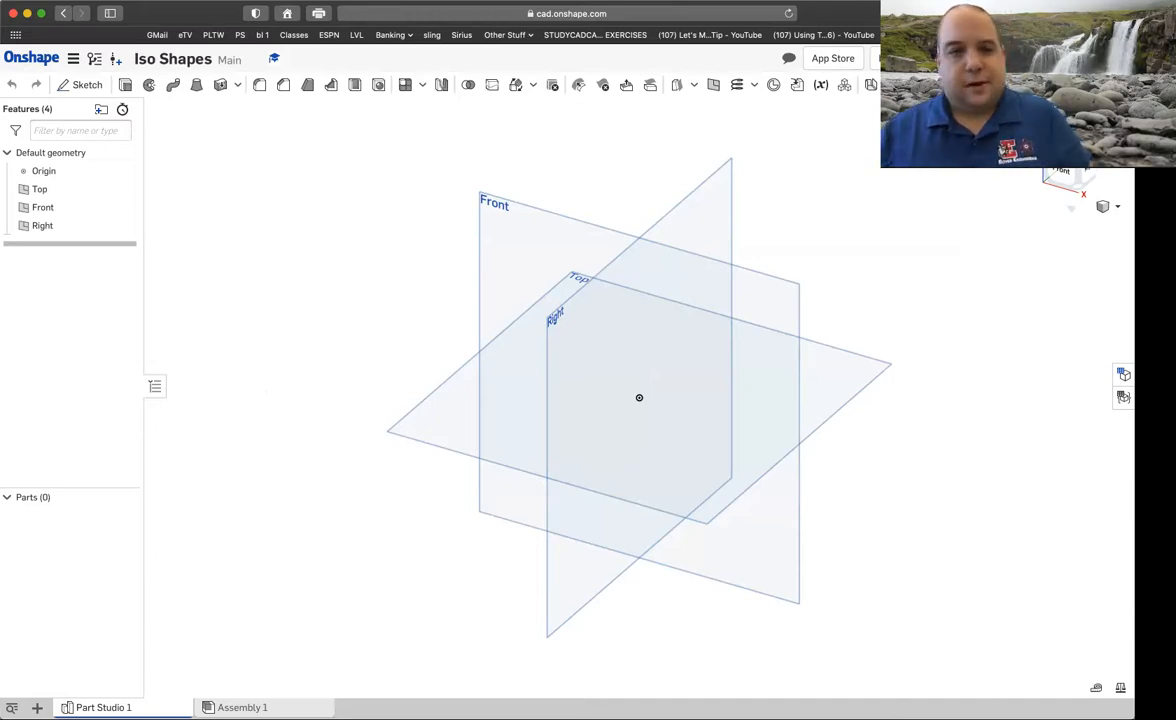
Step: Hide the Top and Right planes, and start a sketch on the Front plane, viewed straight on
left_click(125, 190)
left_click(125, 225)
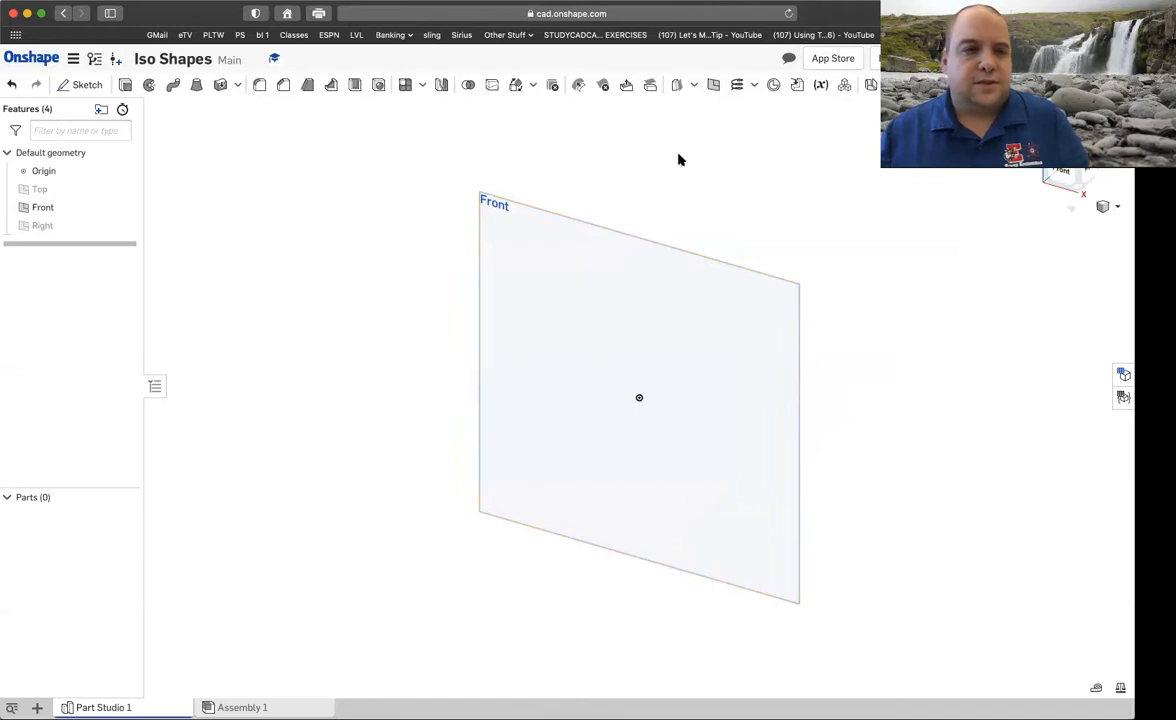
left_click(78, 86)
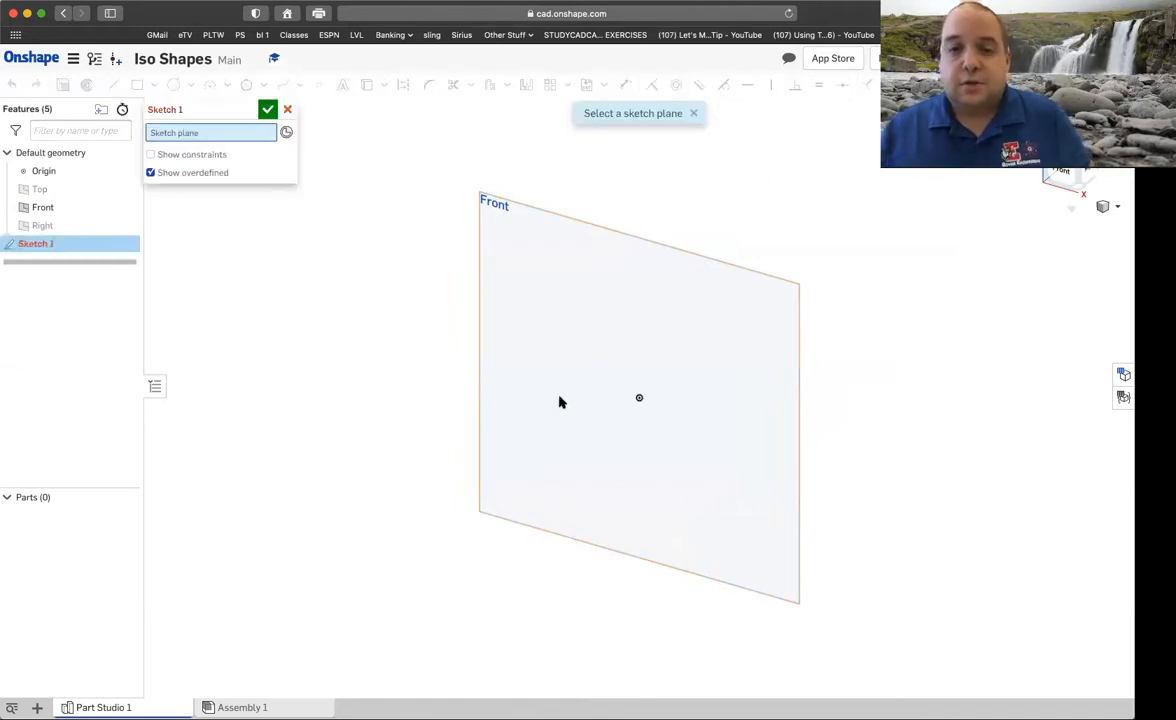
left_click(585, 310)
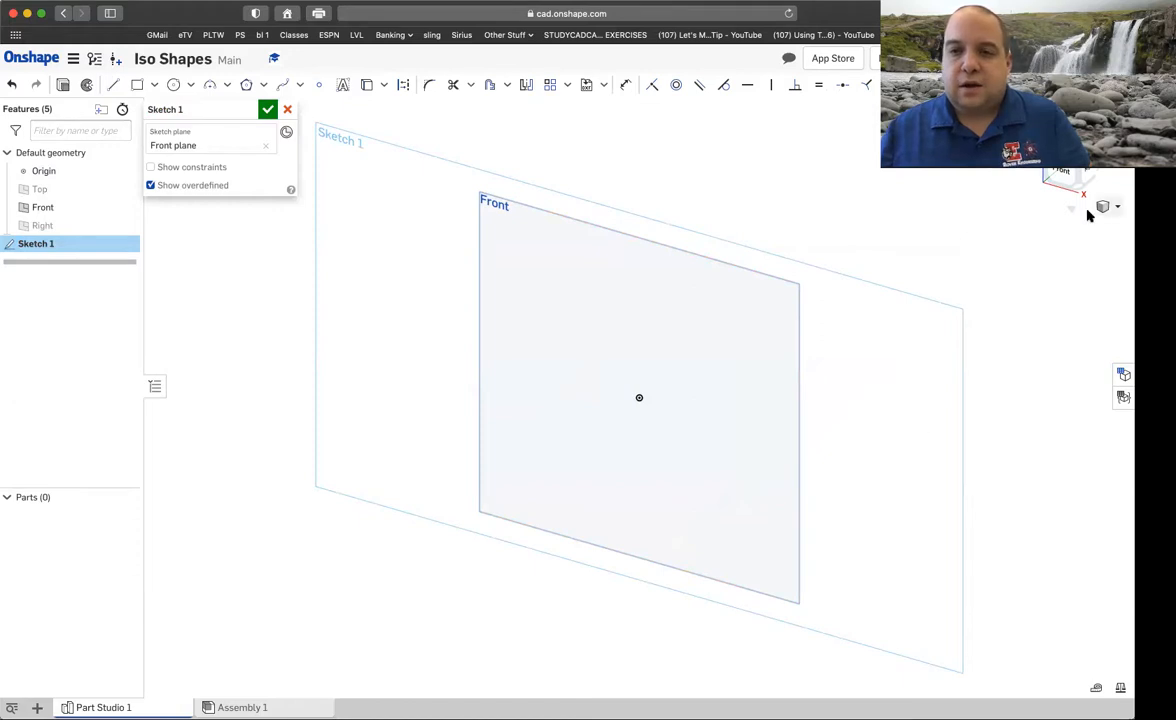
left_click(1060, 176)
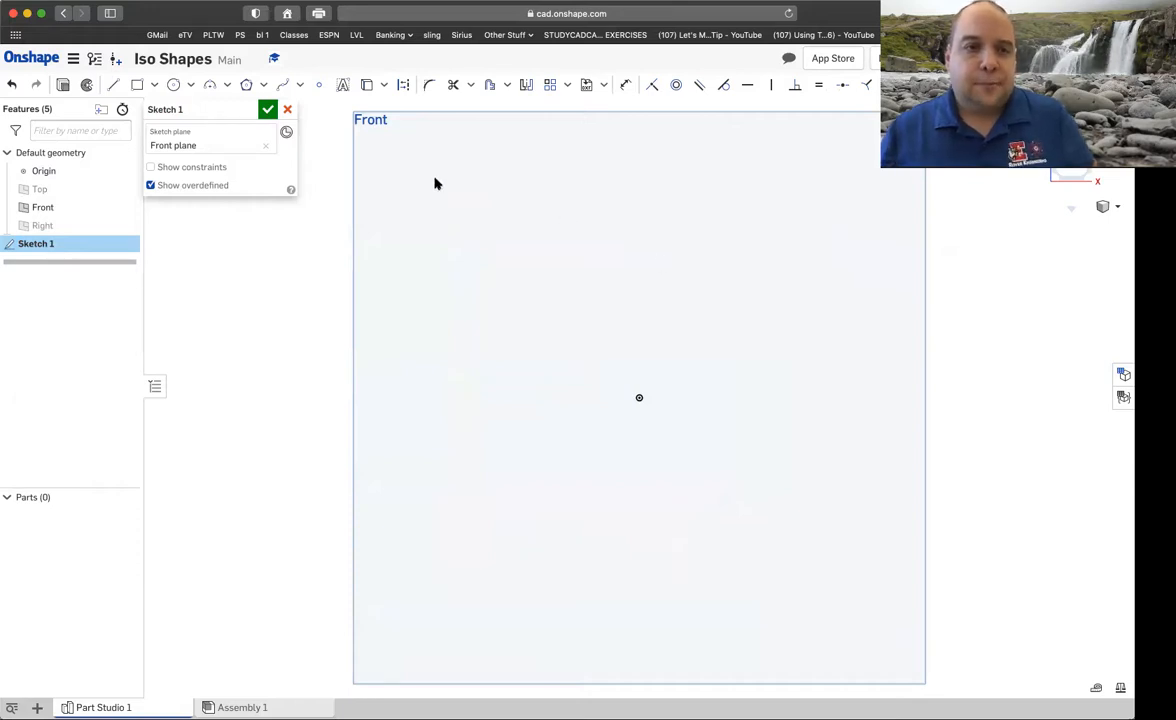
Step: Sketch a closed line profile about 1.96 in wide and 1.83 in tall, with a top notch about 0.92 in wide and 0.37 in deep
left_click(115, 87)
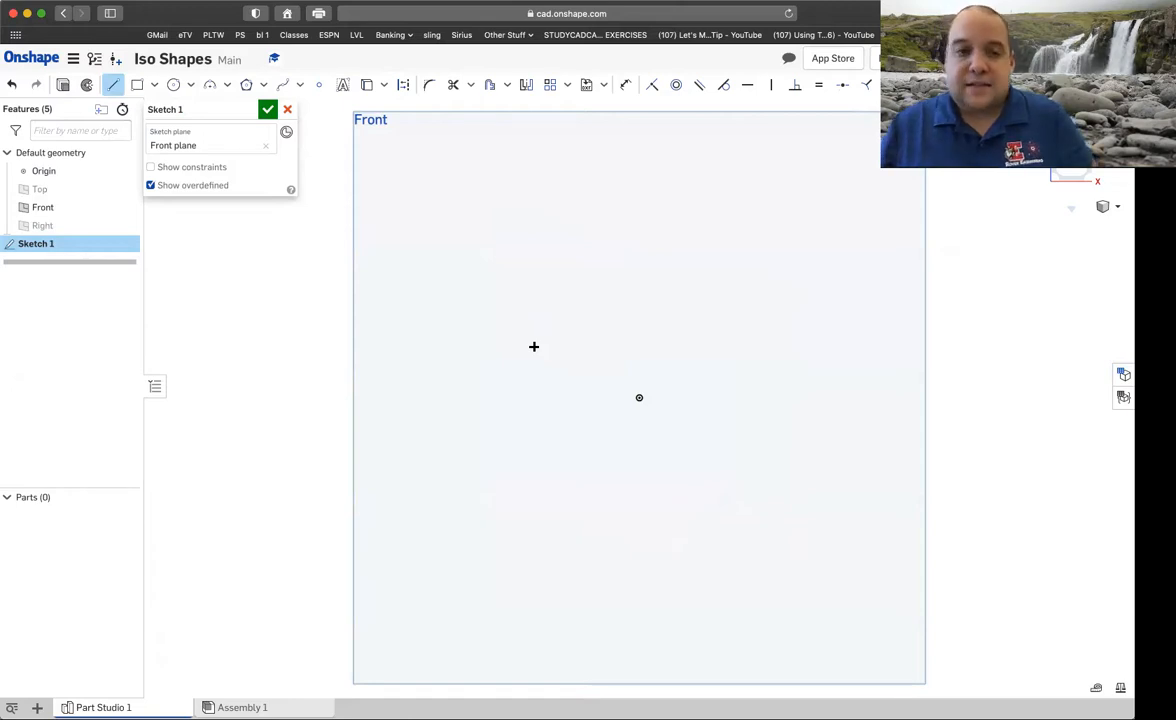
left_click(534, 347)
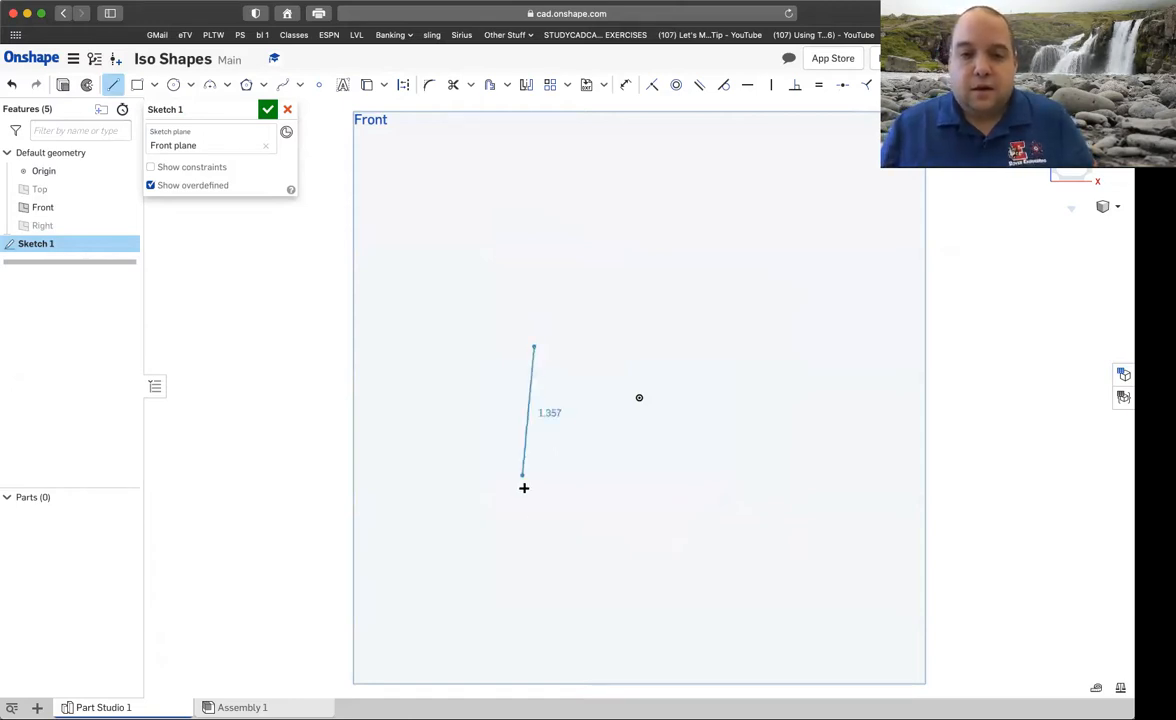
left_click(548, 509)
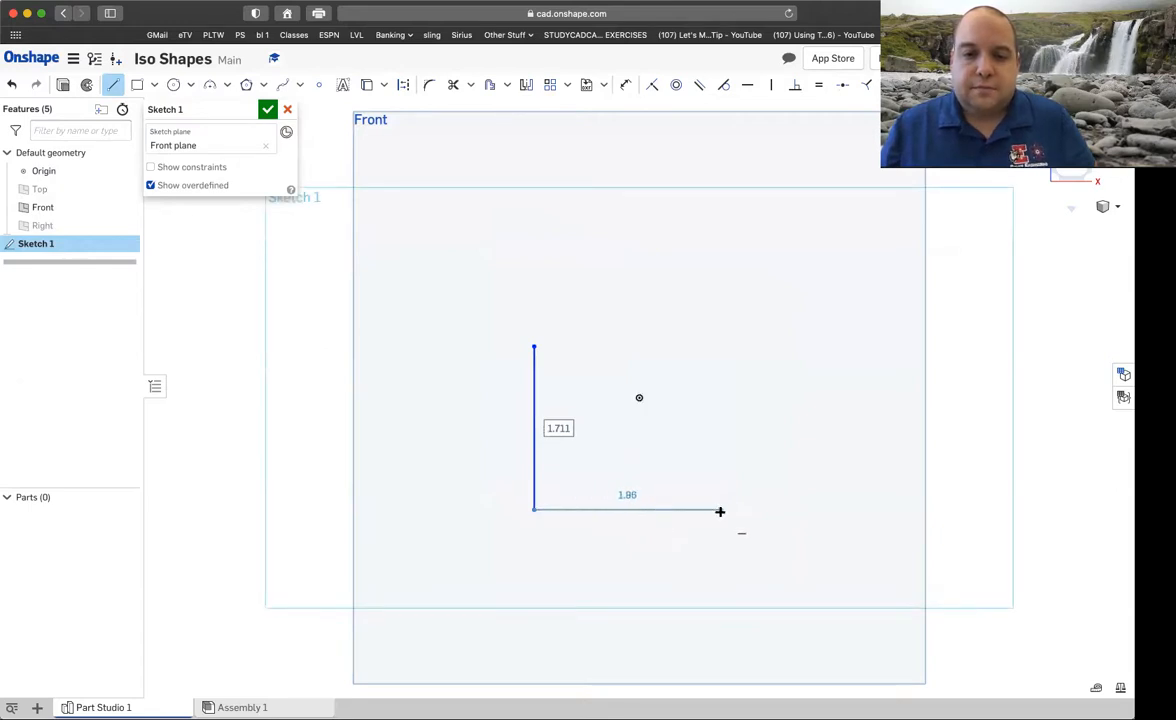
left_click(720, 510)
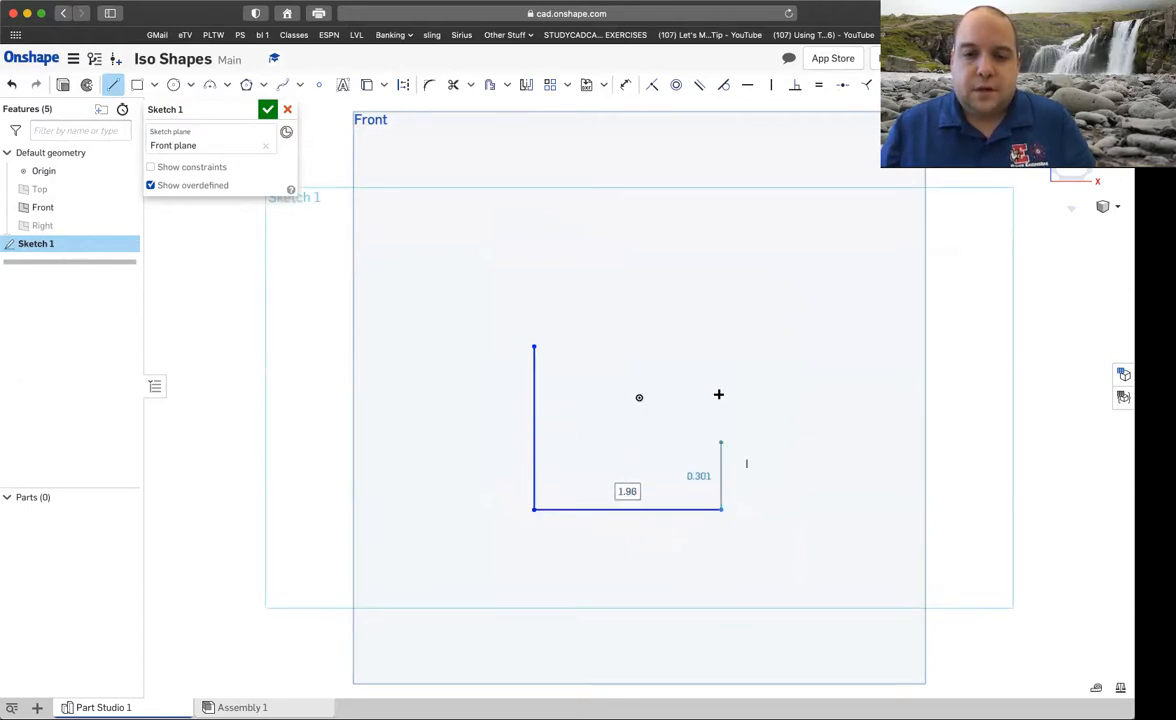
left_click(719, 335)
left_click(681, 349)
left_click(681, 370)
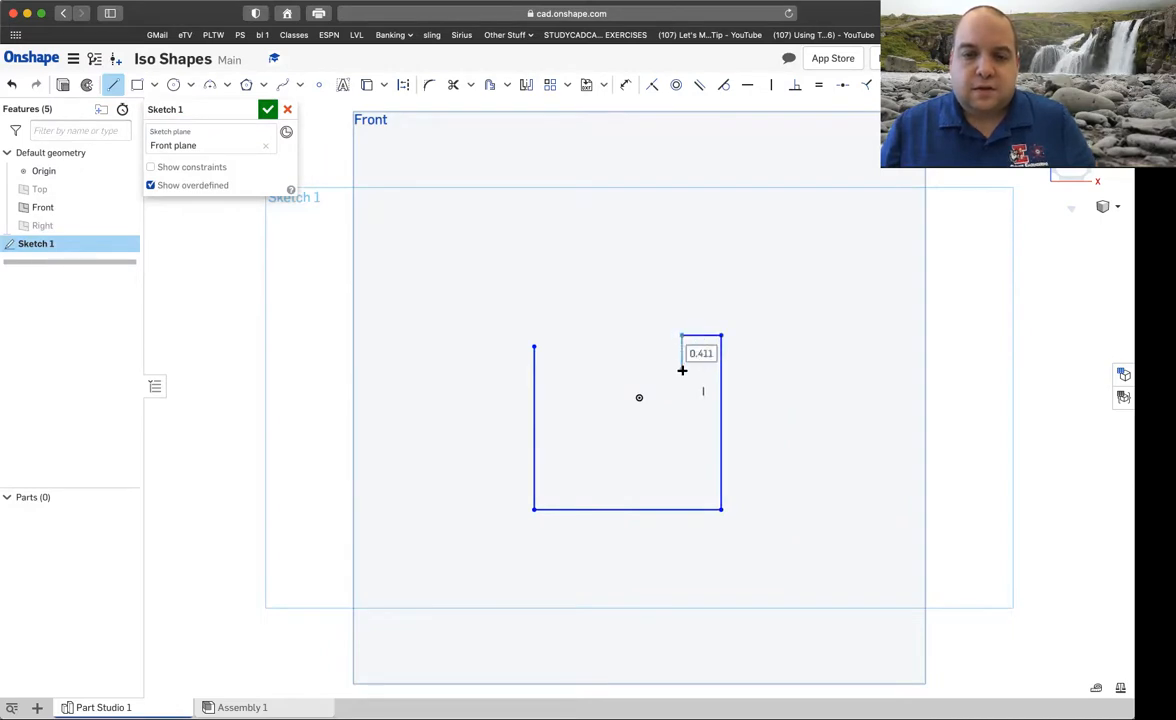
left_click(594, 370)
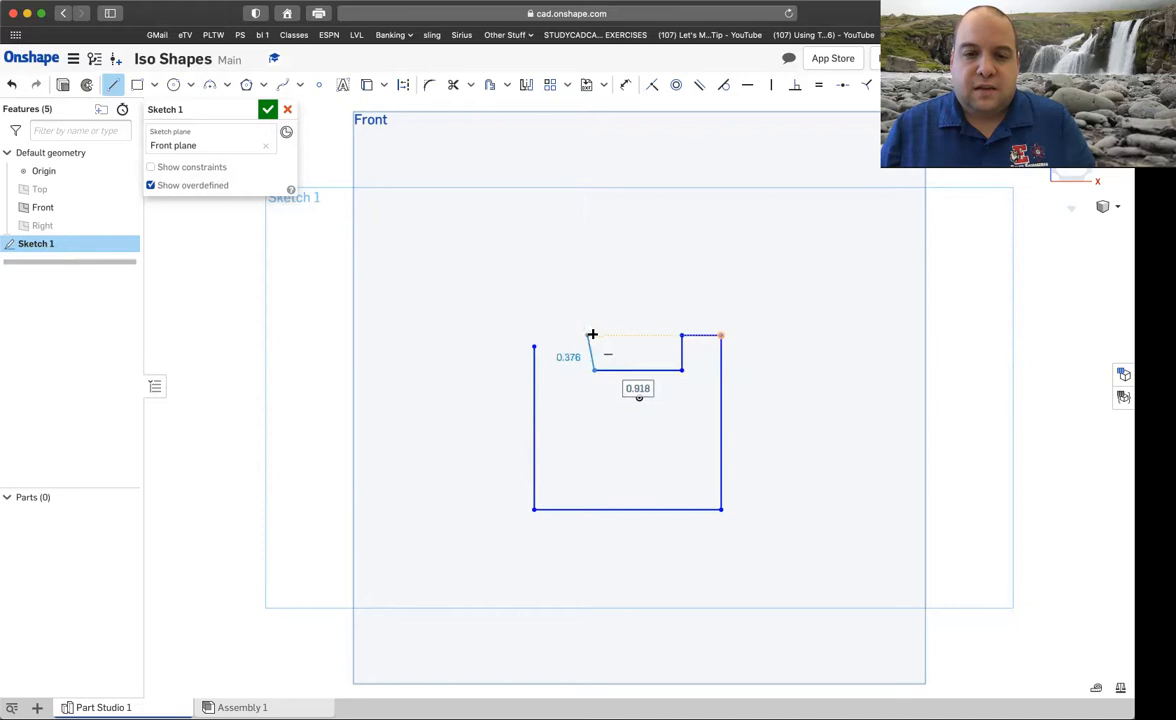
left_click(594, 335)
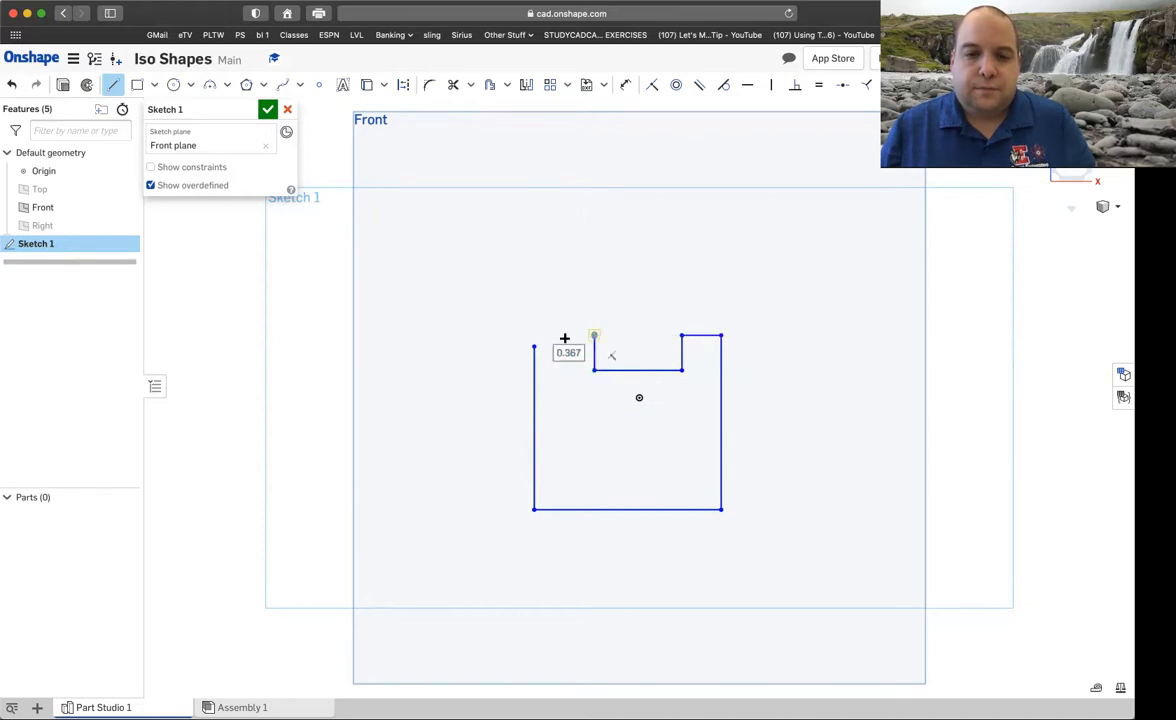
left_click(534, 346)
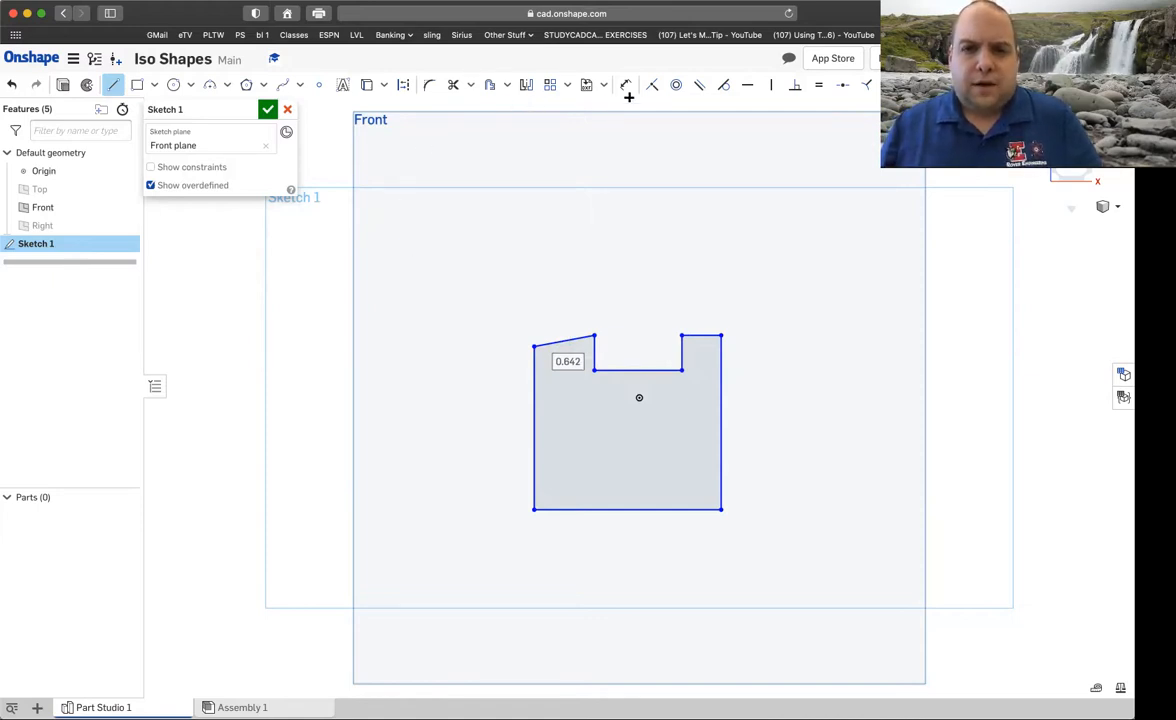
Step: Dimension the height of the profile's right vertical edge as 5*.25 in
left_click(626, 85)
left_click(722, 394)
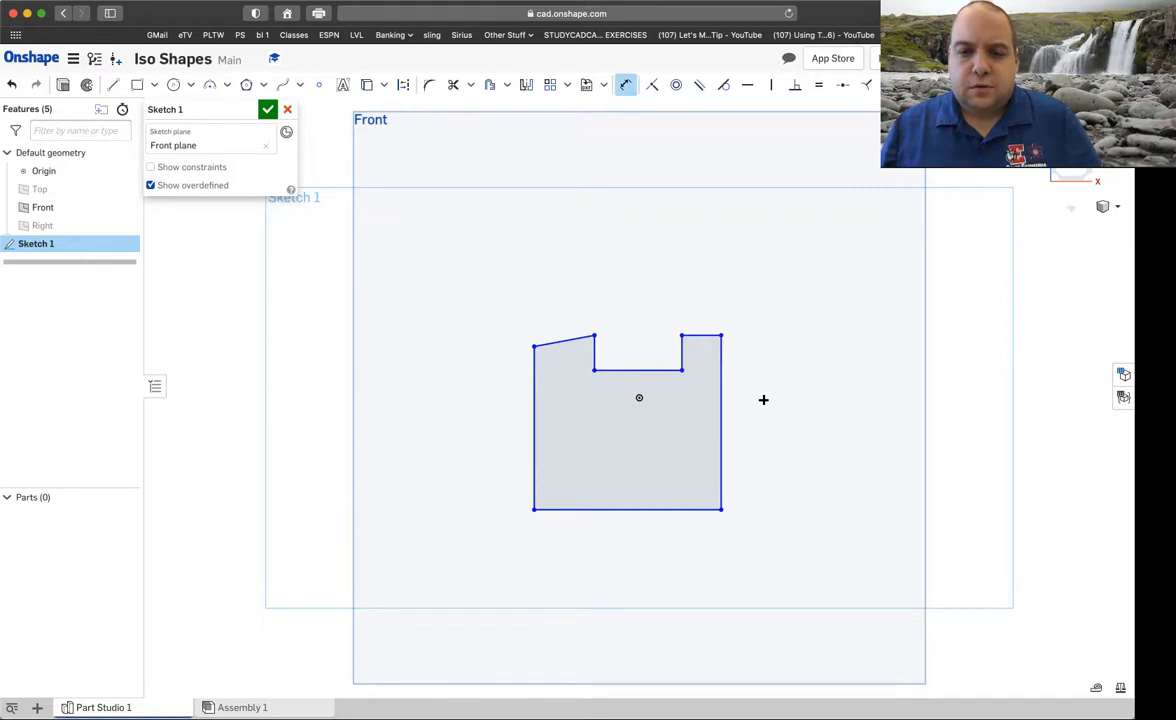
left_click(757, 412)
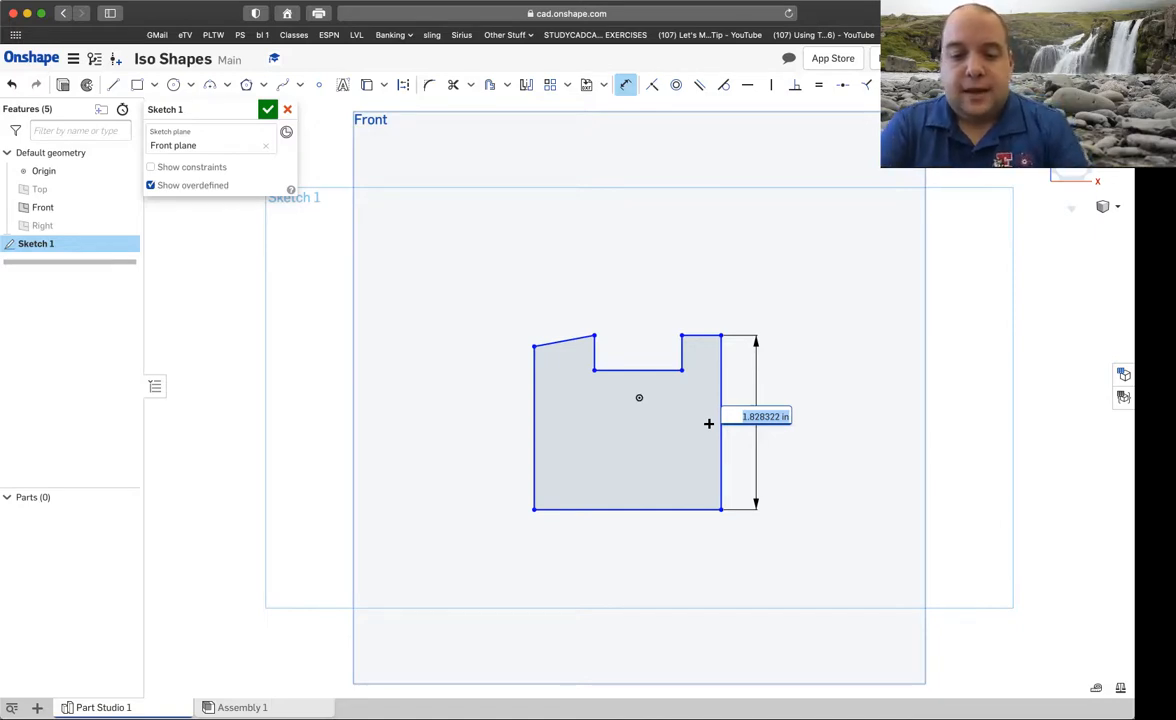
type("5")
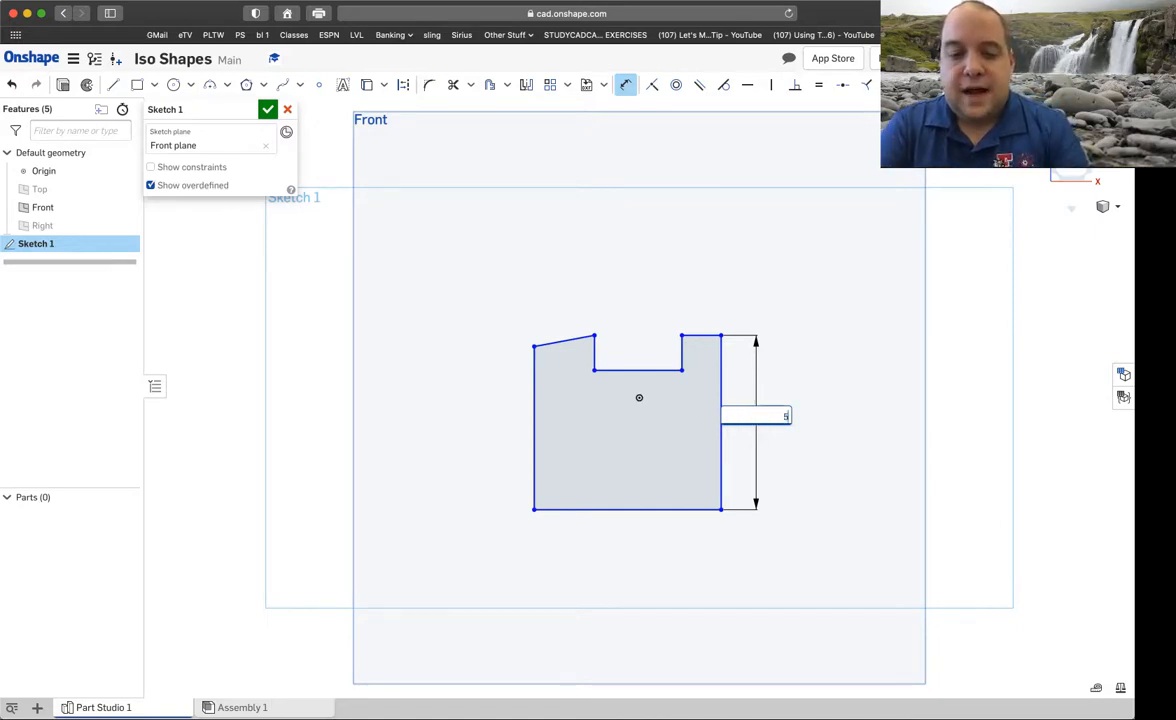
type("\"")
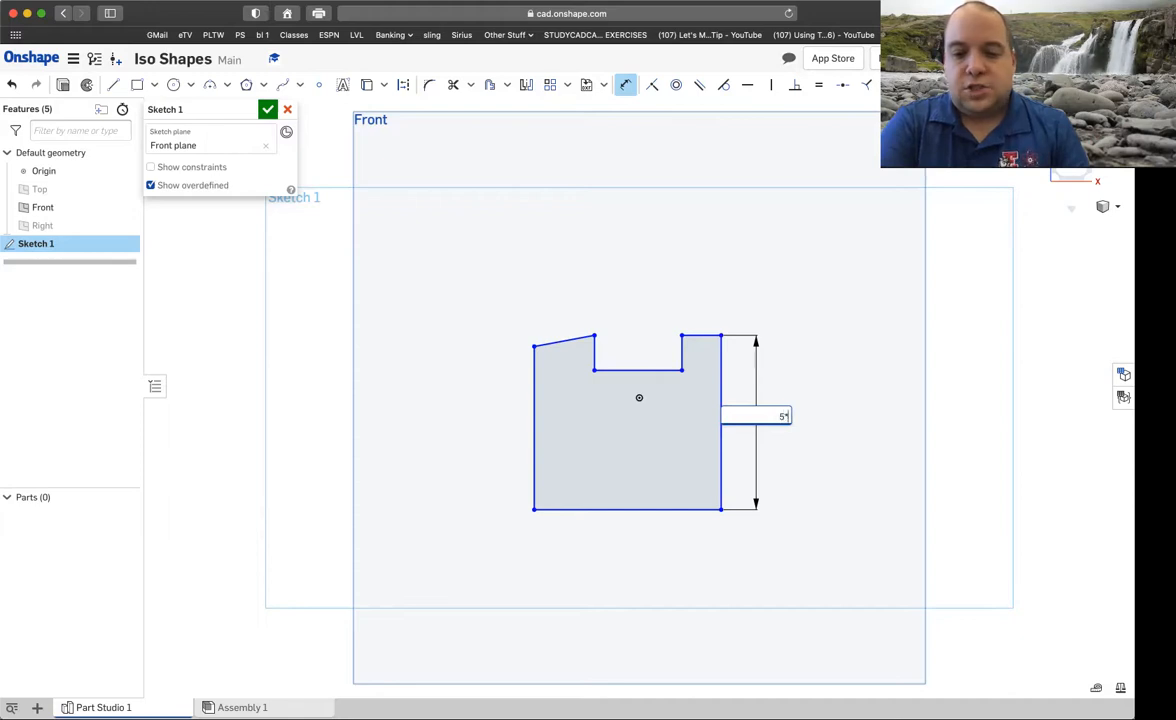
type("*.25")
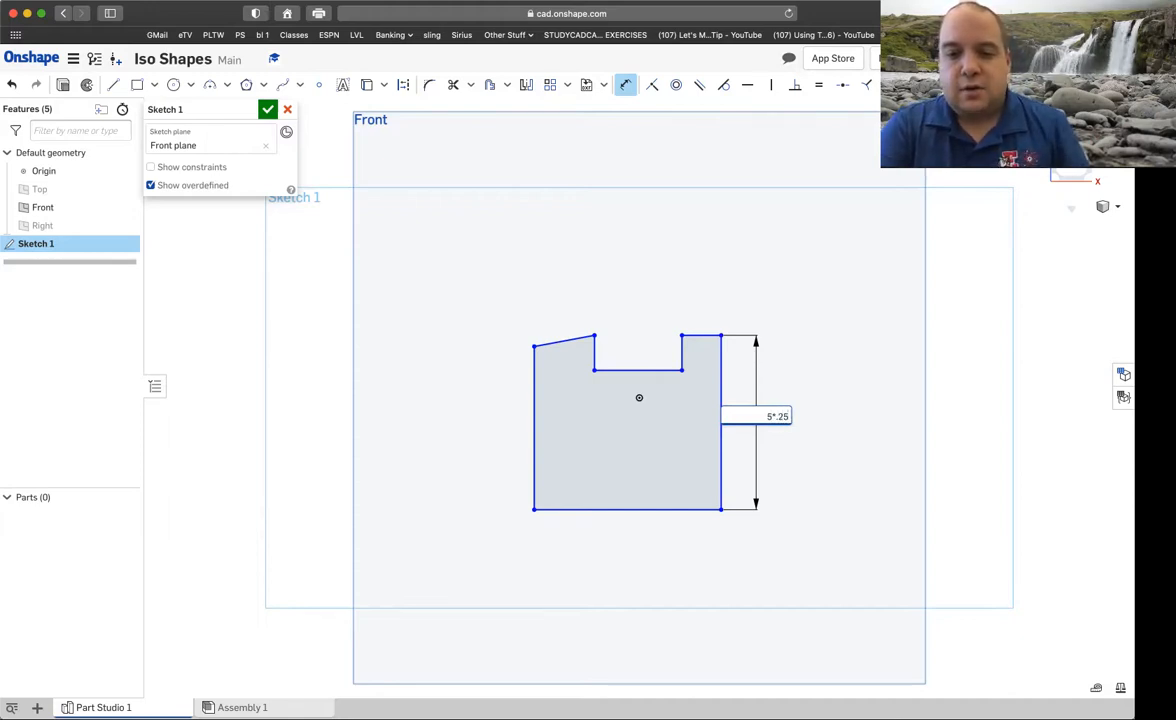
key("Return")
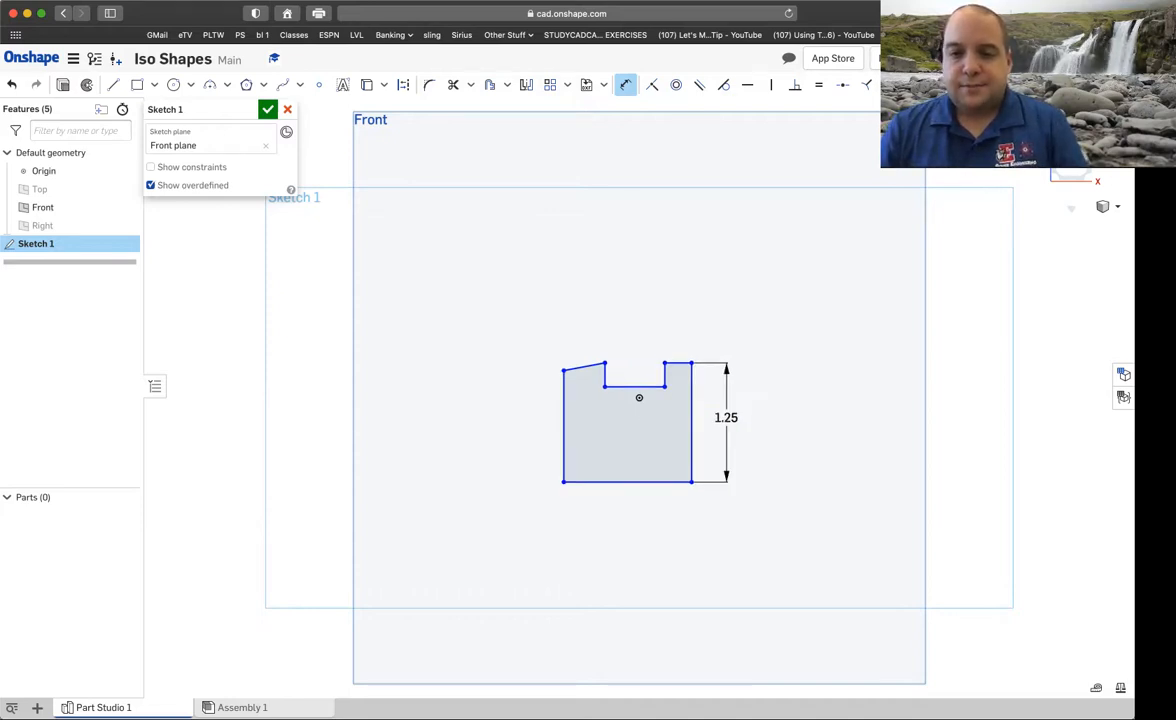
Step: Dimension the height of the profile's left vertical edge as 5*.25 in
left_click(564, 441)
left_click(530, 440)
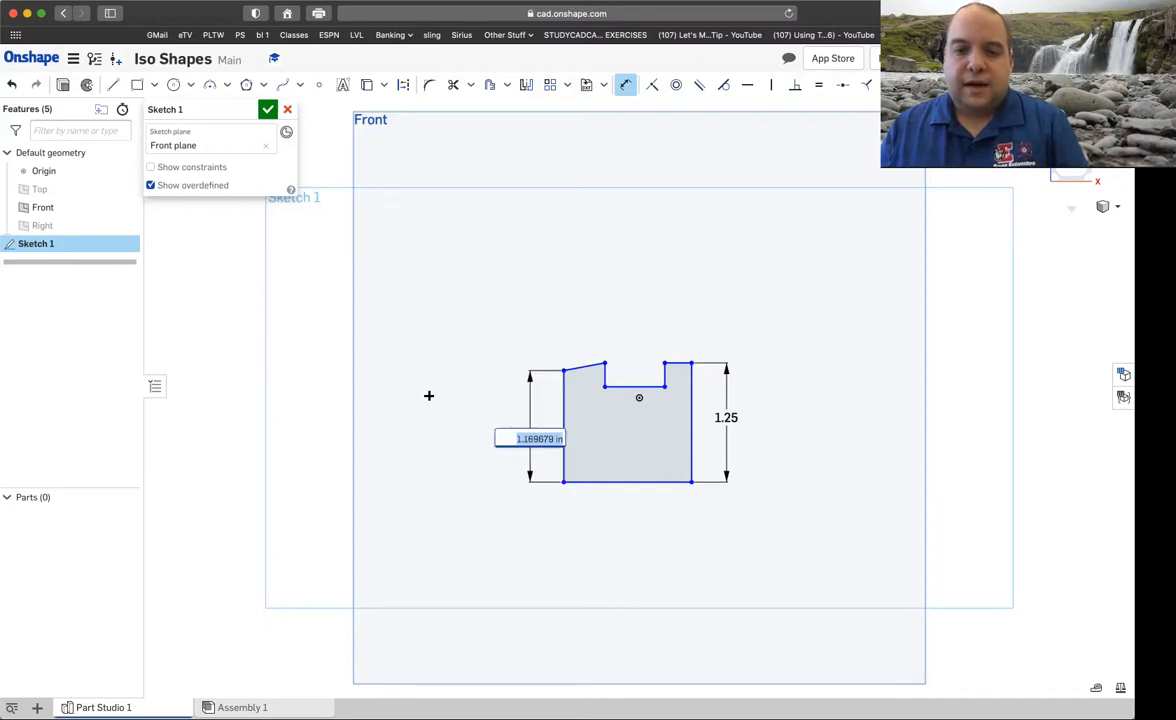
type("5")
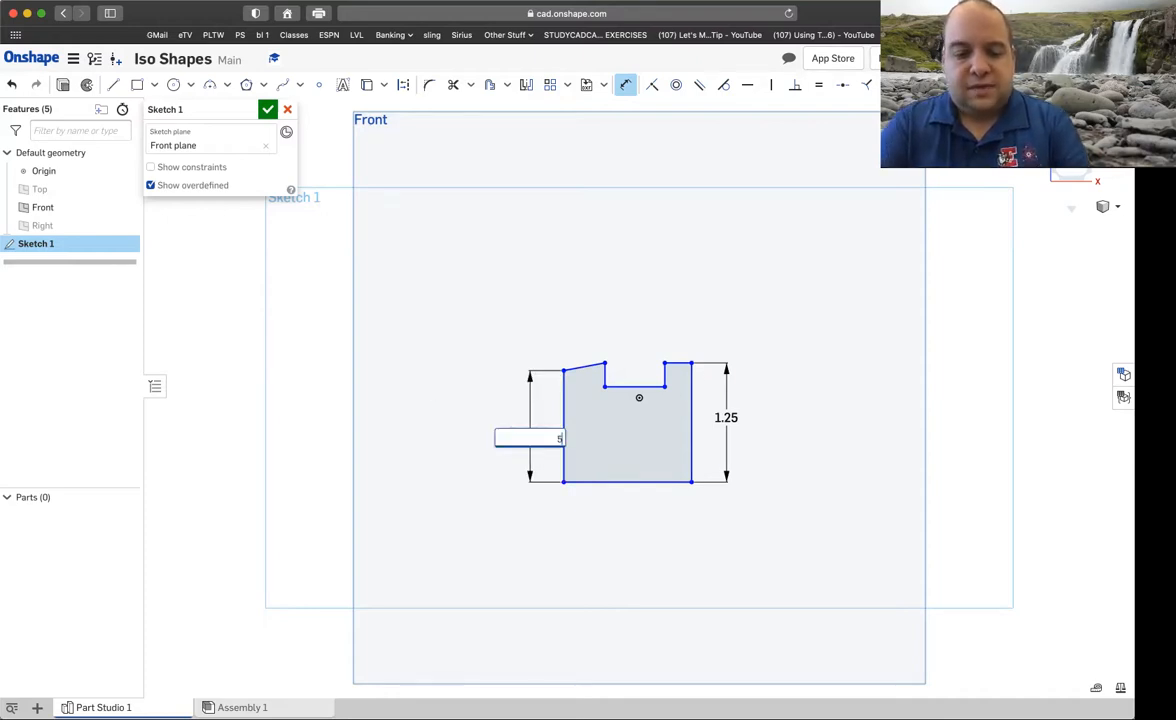
type("*.25")
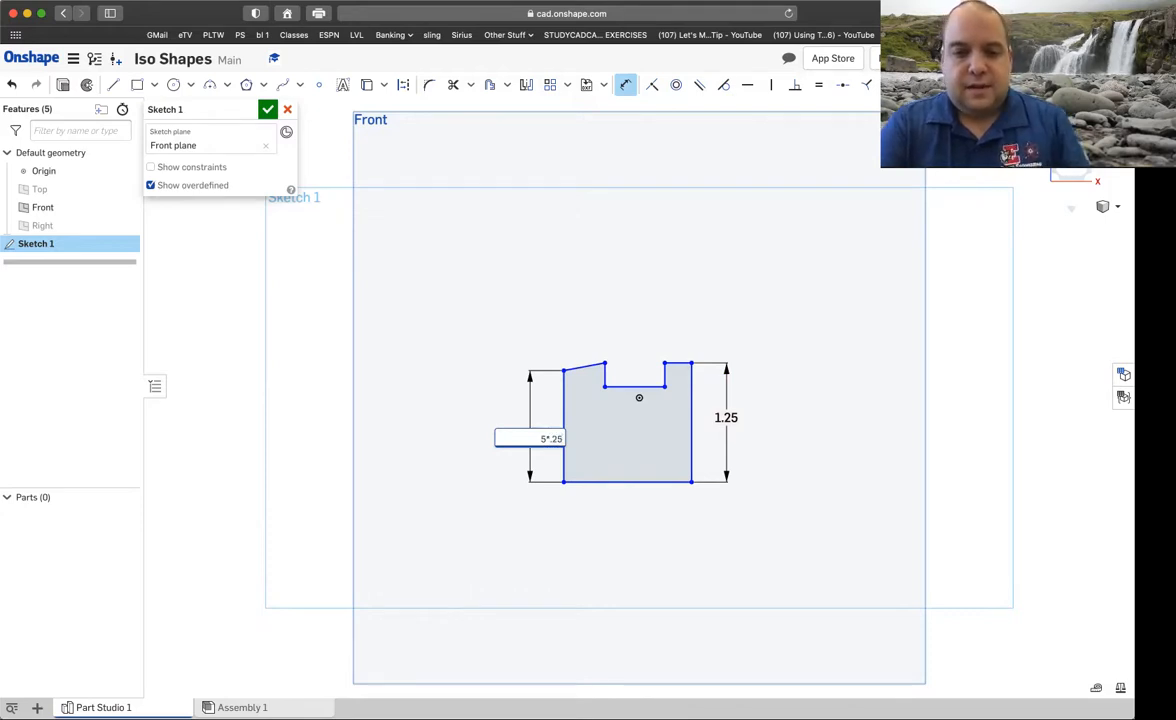
key("Return")
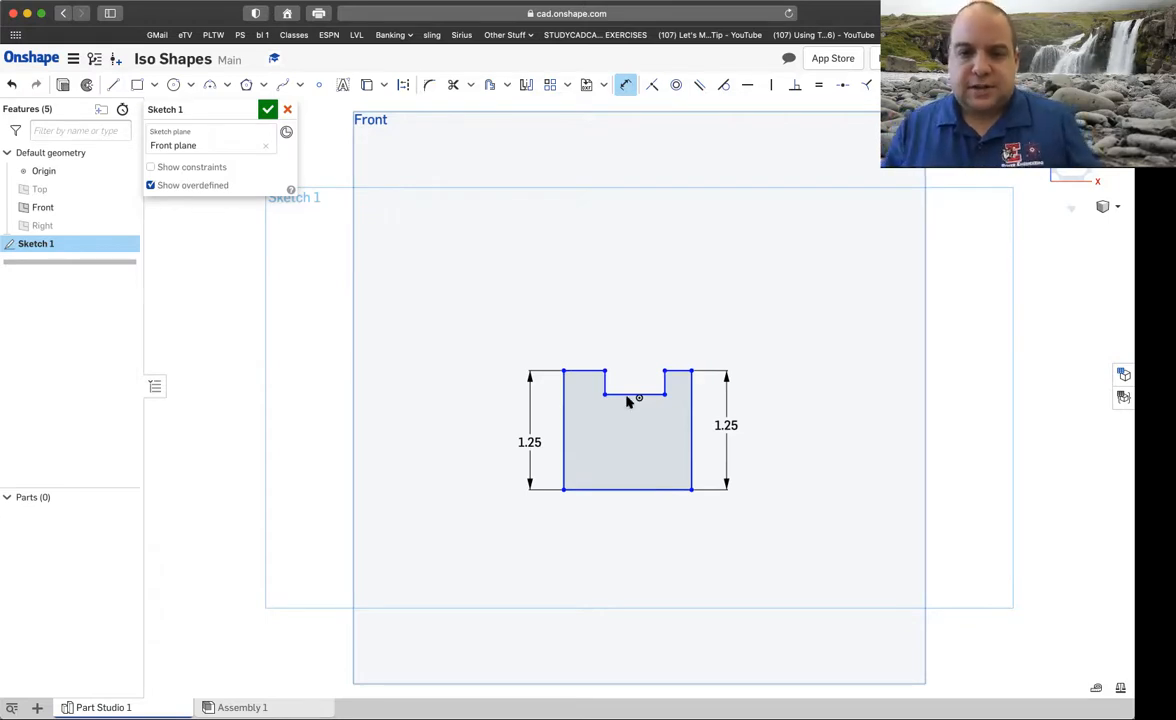
Step: Dimension the short upper edge to the right of the notch as .25 in
scroll(643, 441, "up", 4)
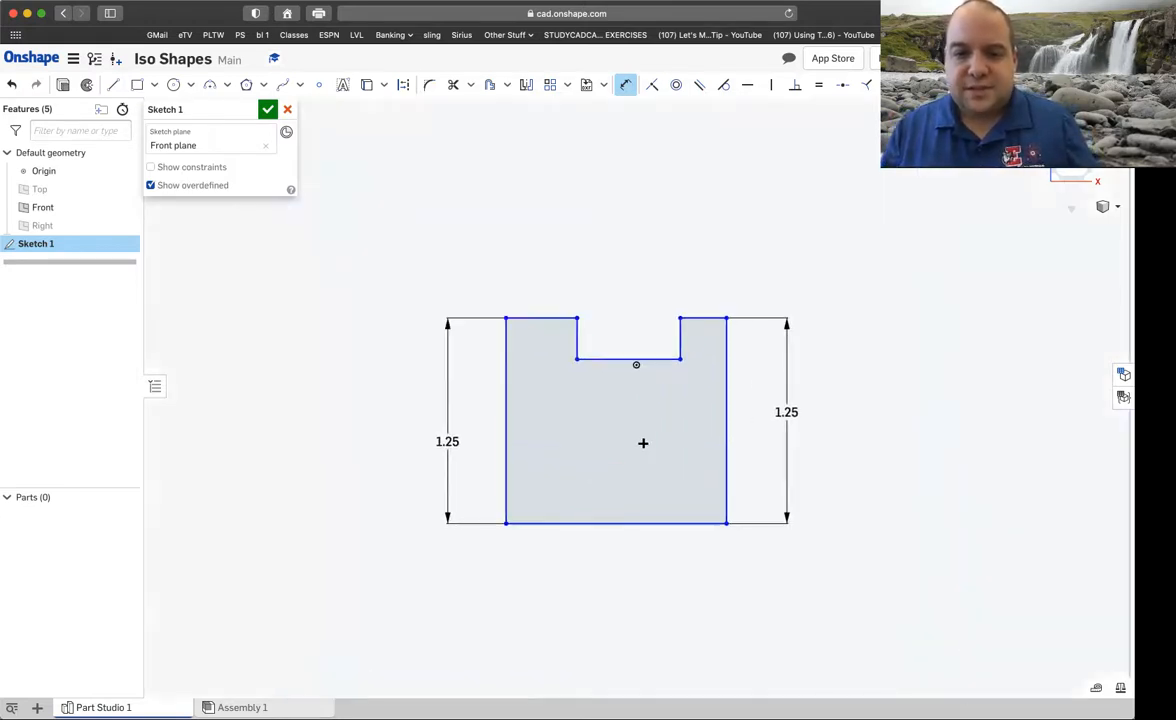
scroll(643, 442, "up", 1)
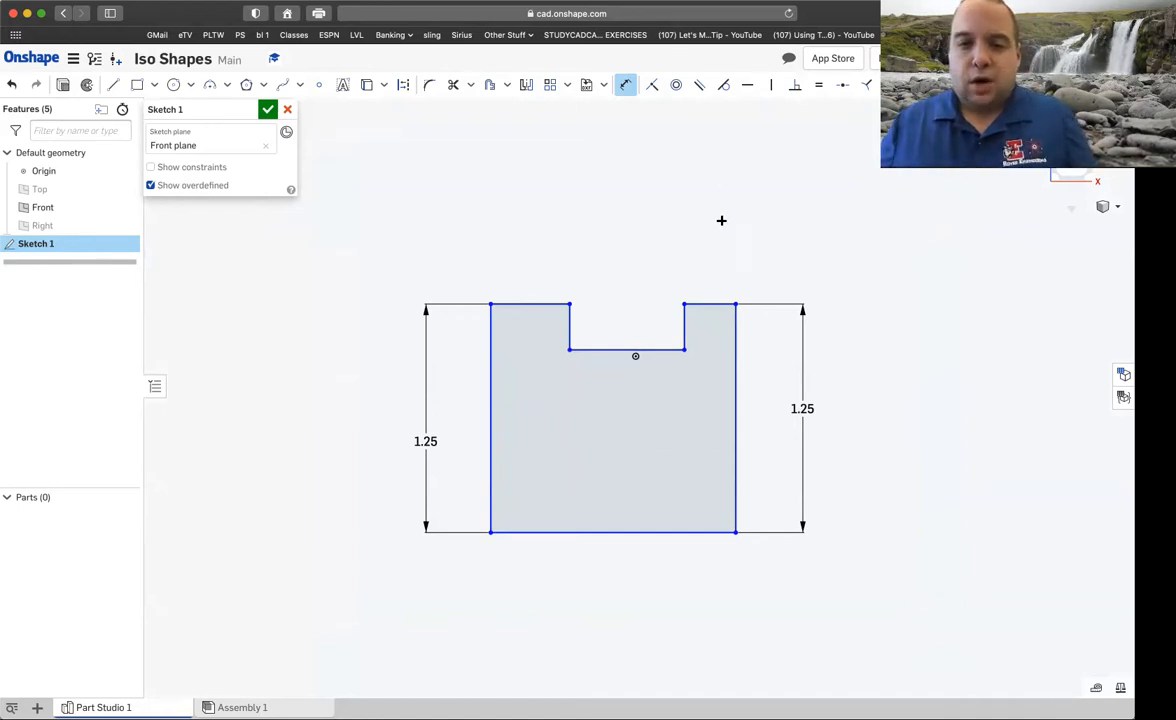
left_click(713, 302)
left_click(688, 268)
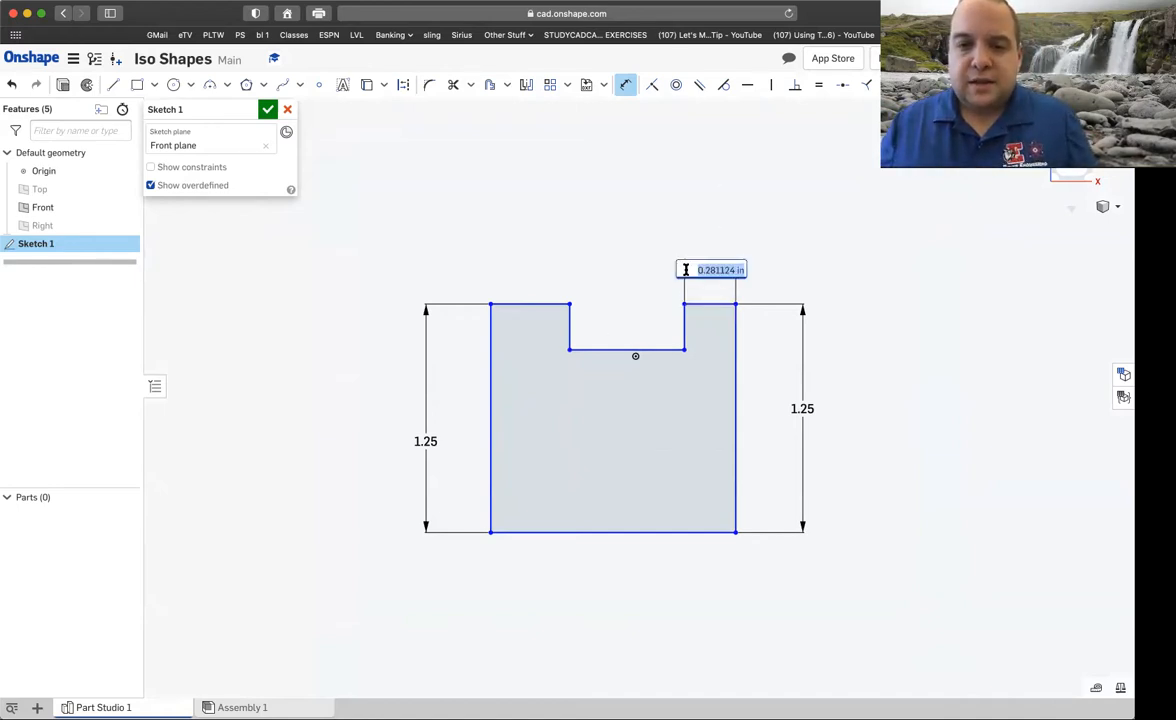
type(".25")
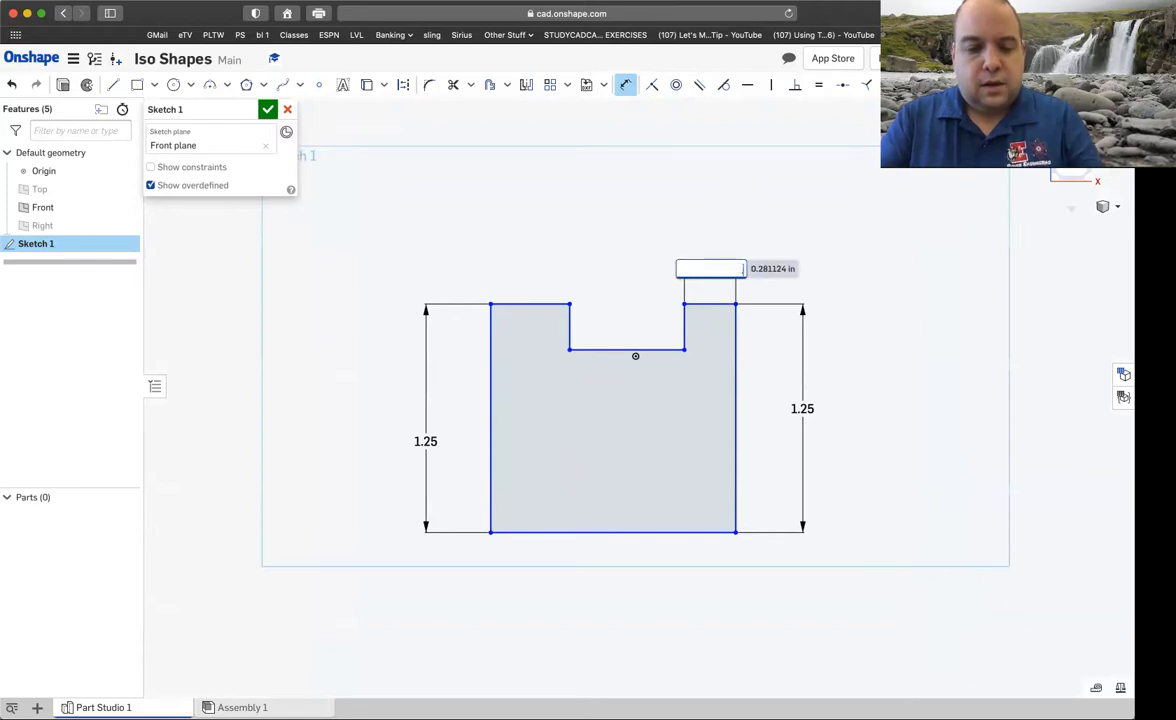
key("Return")
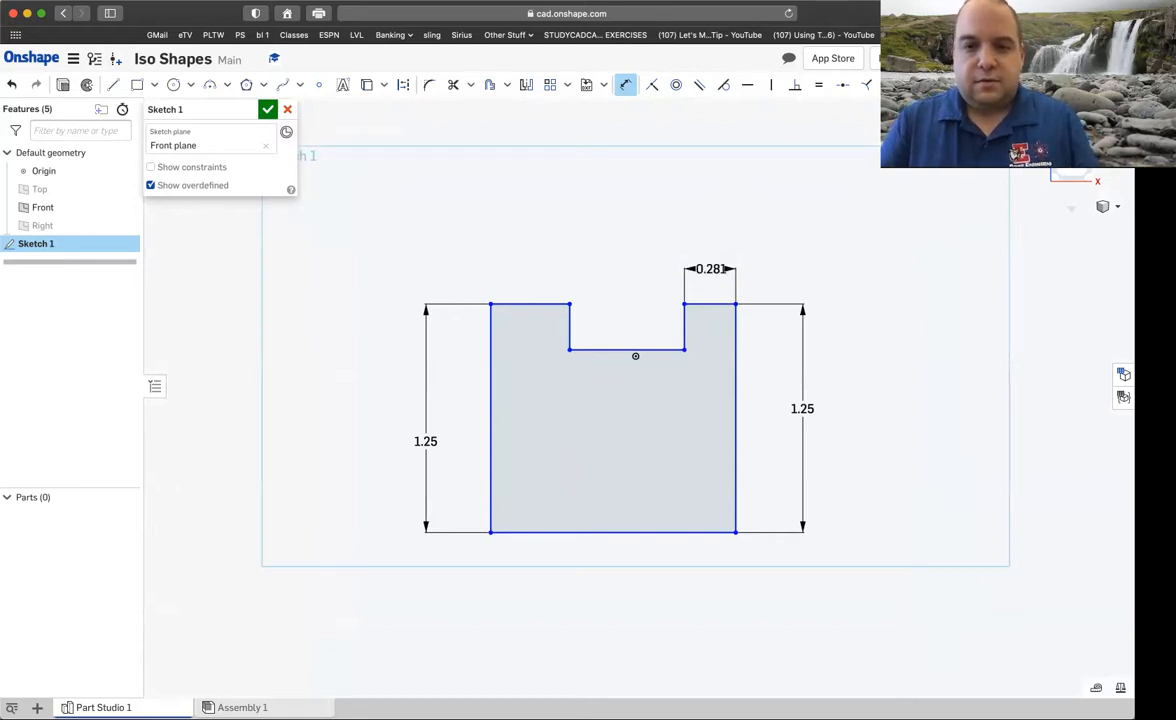
Step: Dimension the short upper edge to the left of the notch as .25 in
left_click(535, 303)
left_click(527, 261)
type(".2")
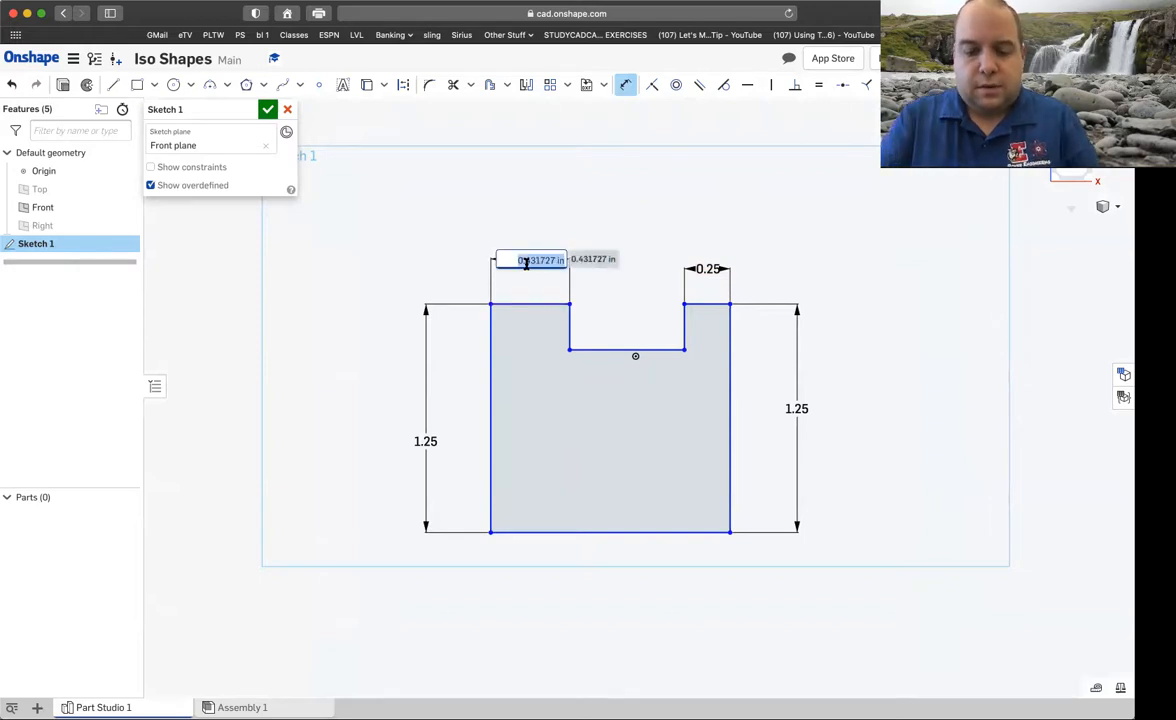
type("5")
key("Return")
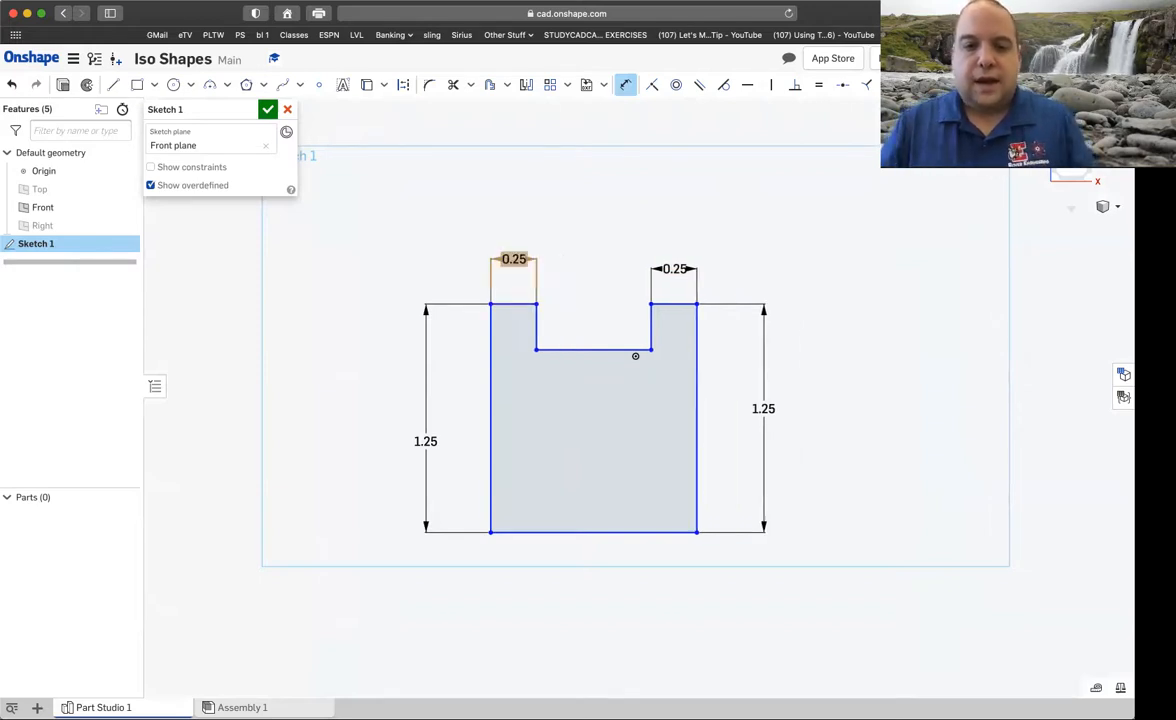
Step: Dimension the width of the notch in the profile as .75 in
left_click(588, 337)
left_click(590, 322)
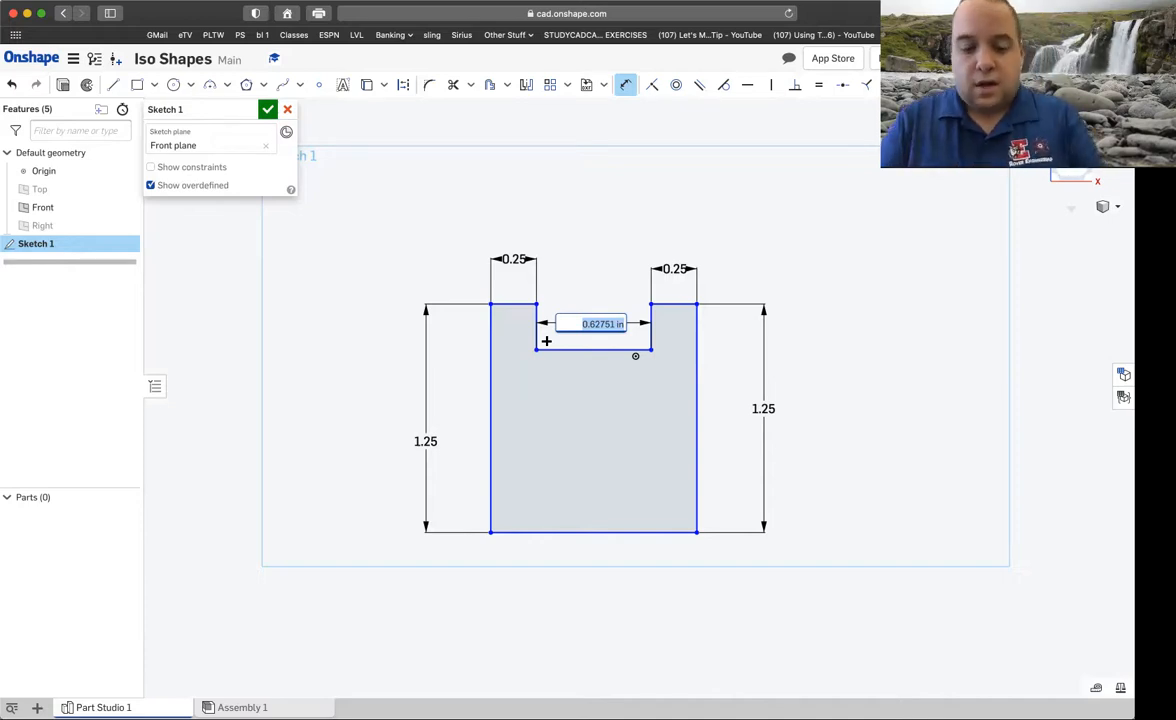
key("BackSpace")
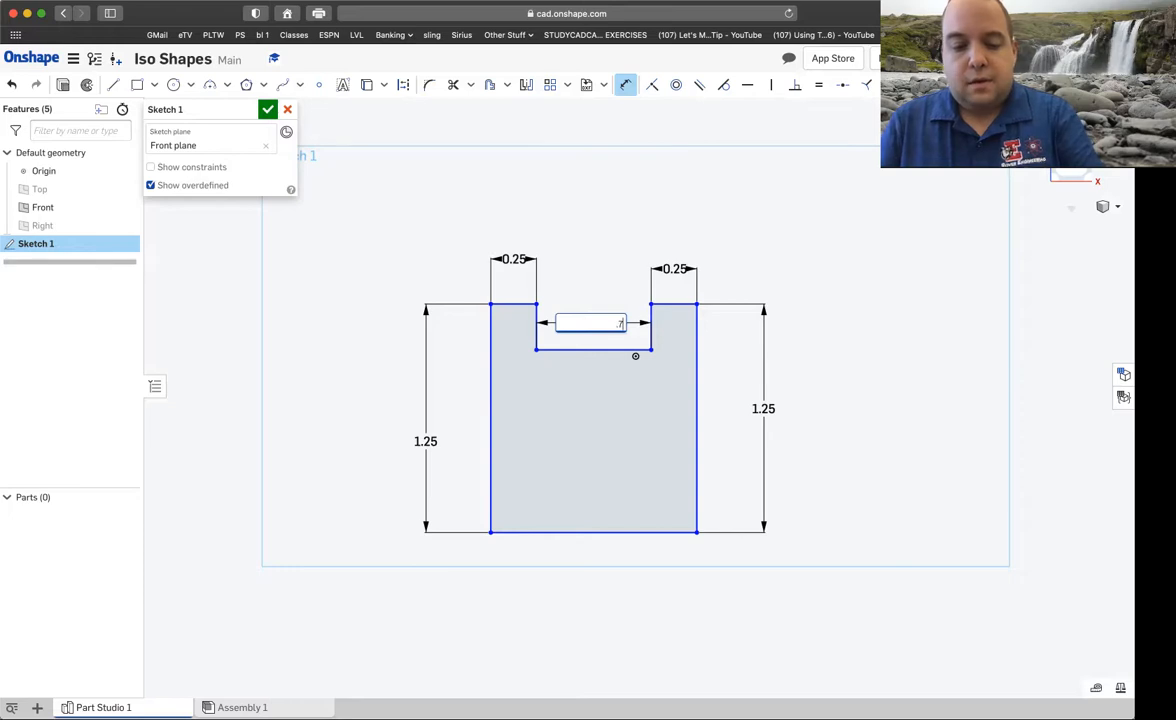
type(".75")
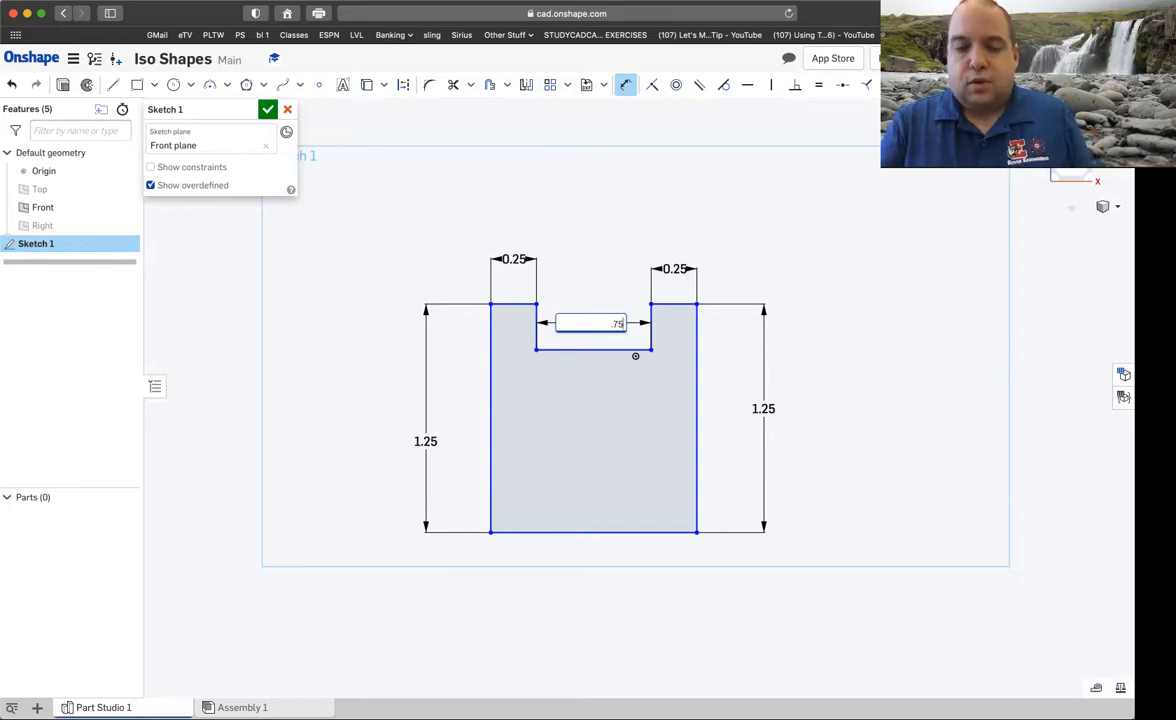
key("Return")
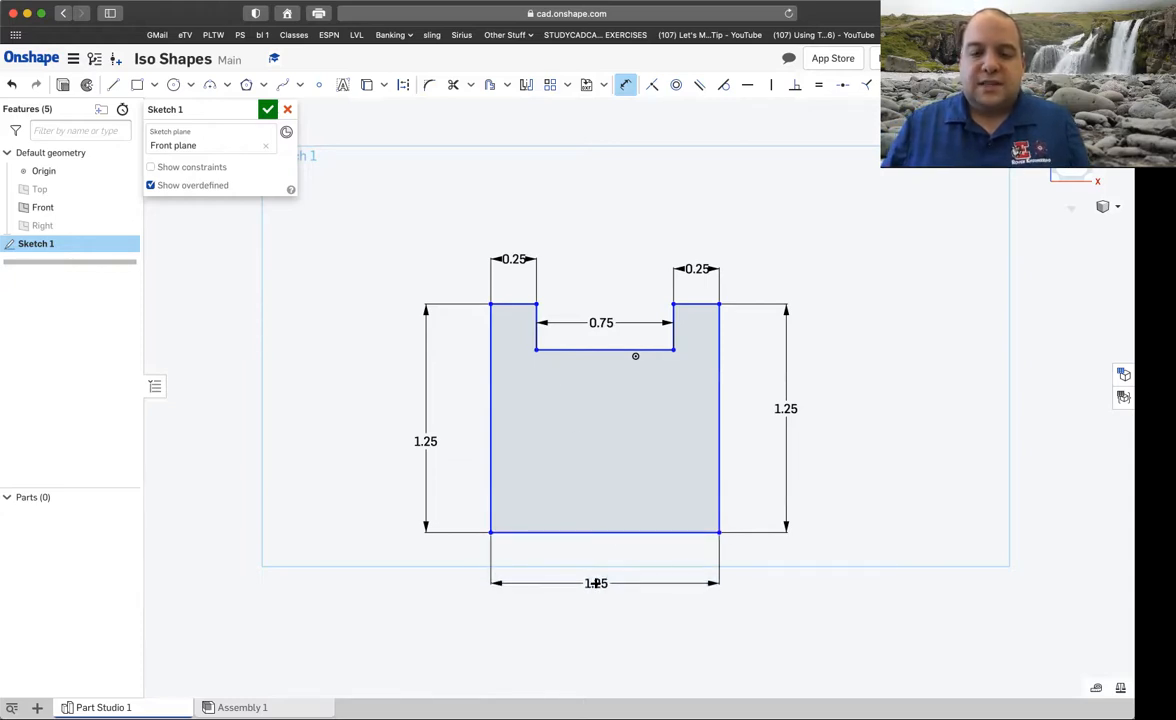
Step: Add a driven dimension for the overall width of the profile's bottom edge and finish the sketch
left_click(596, 583)
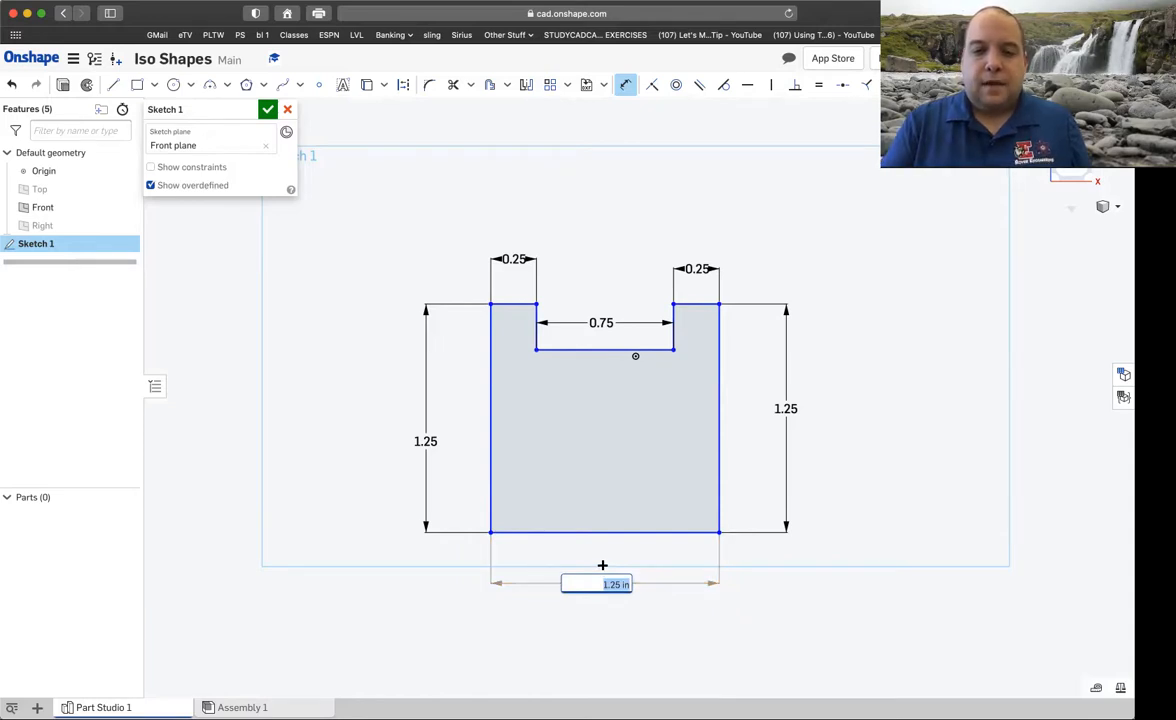
key("Return")
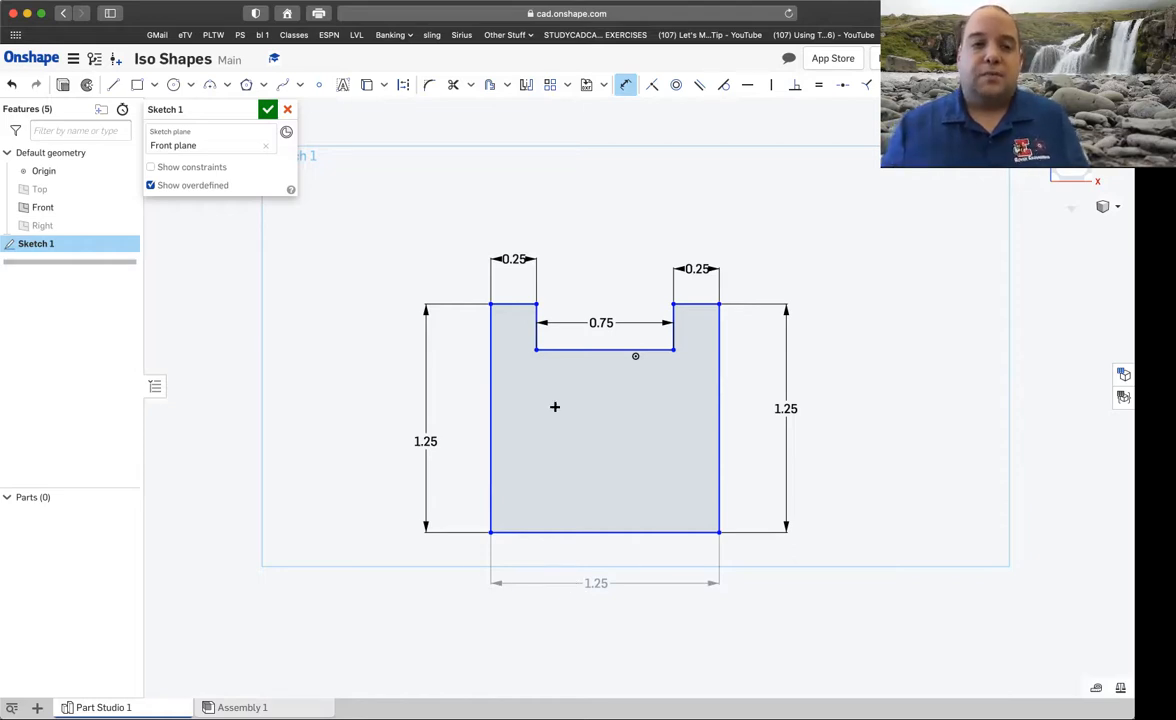
left_click(268, 110)
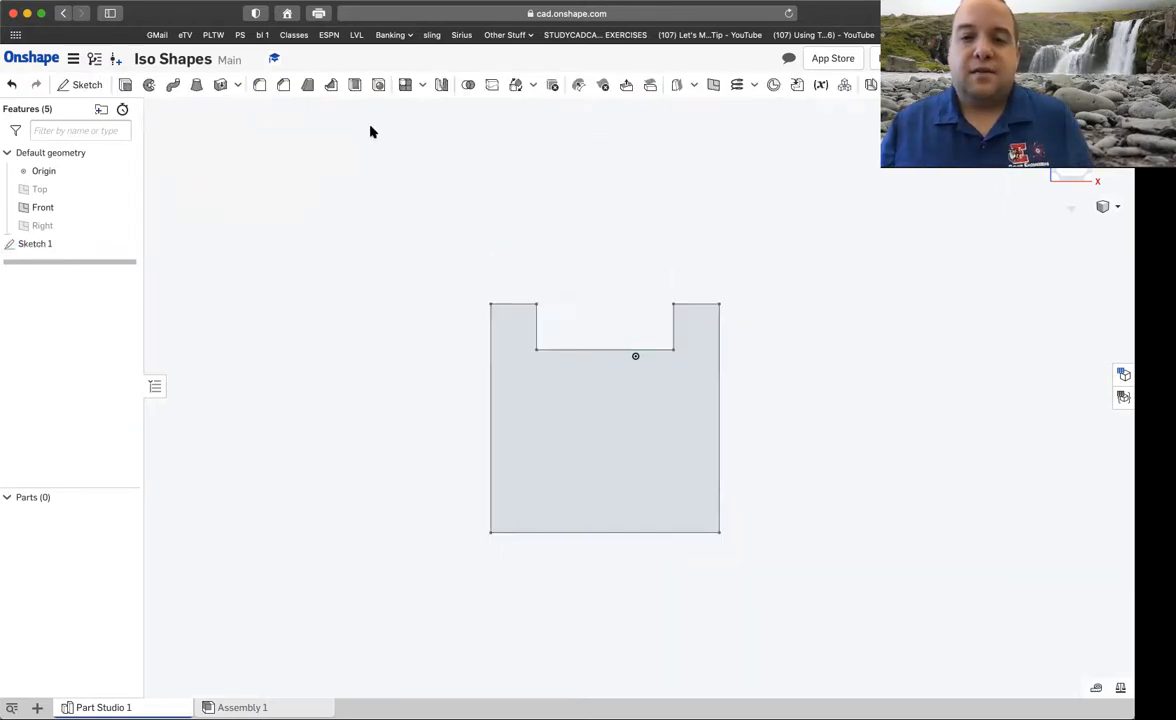
Step: Extrude the notched profile as a new blind solid with a depth of .5 in
key("shift+7")
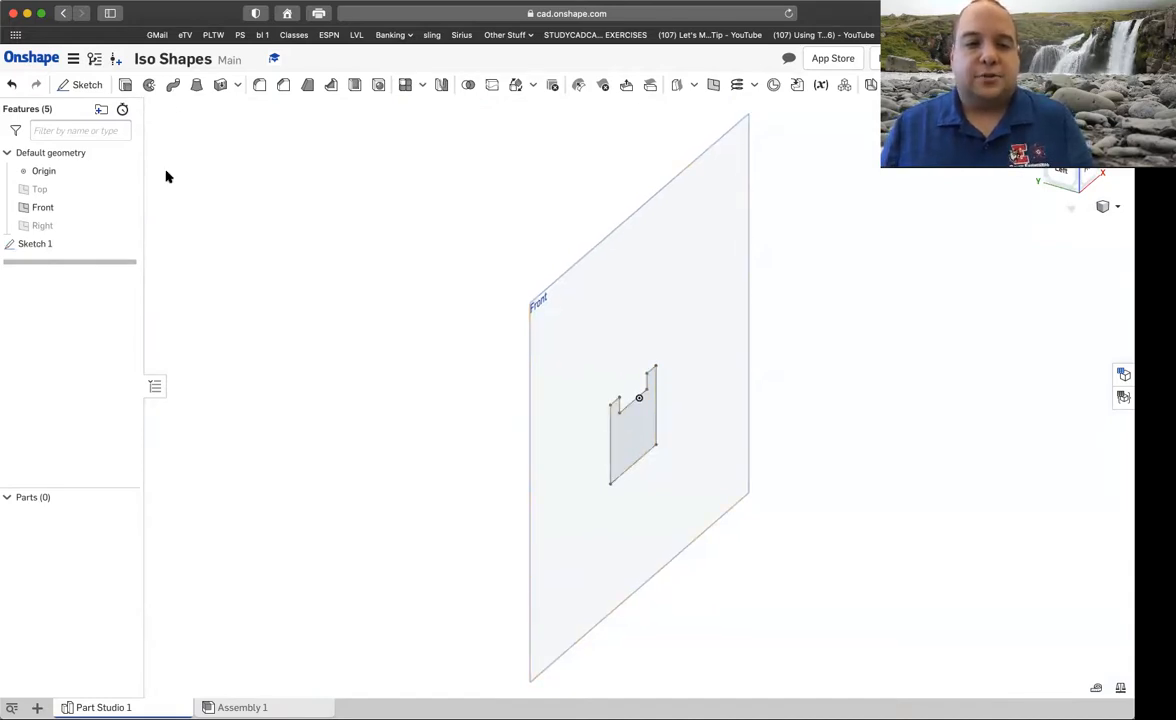
left_click(125, 85)
left_click(640, 430)
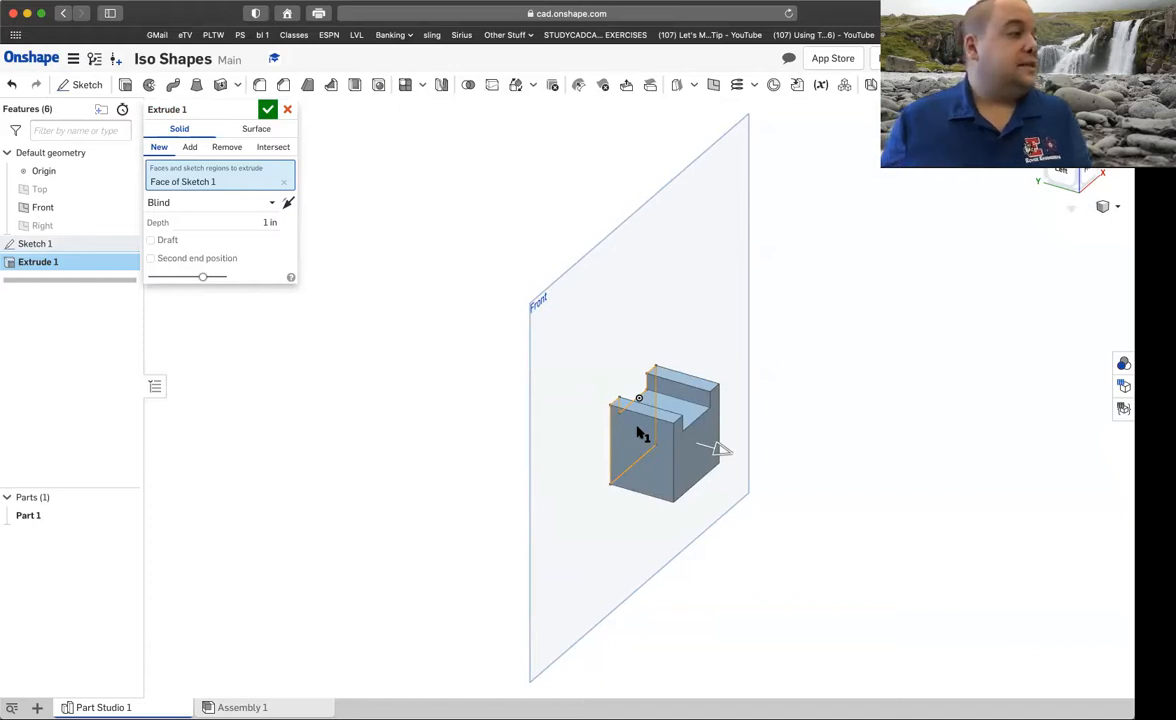
left_click(265, 221)
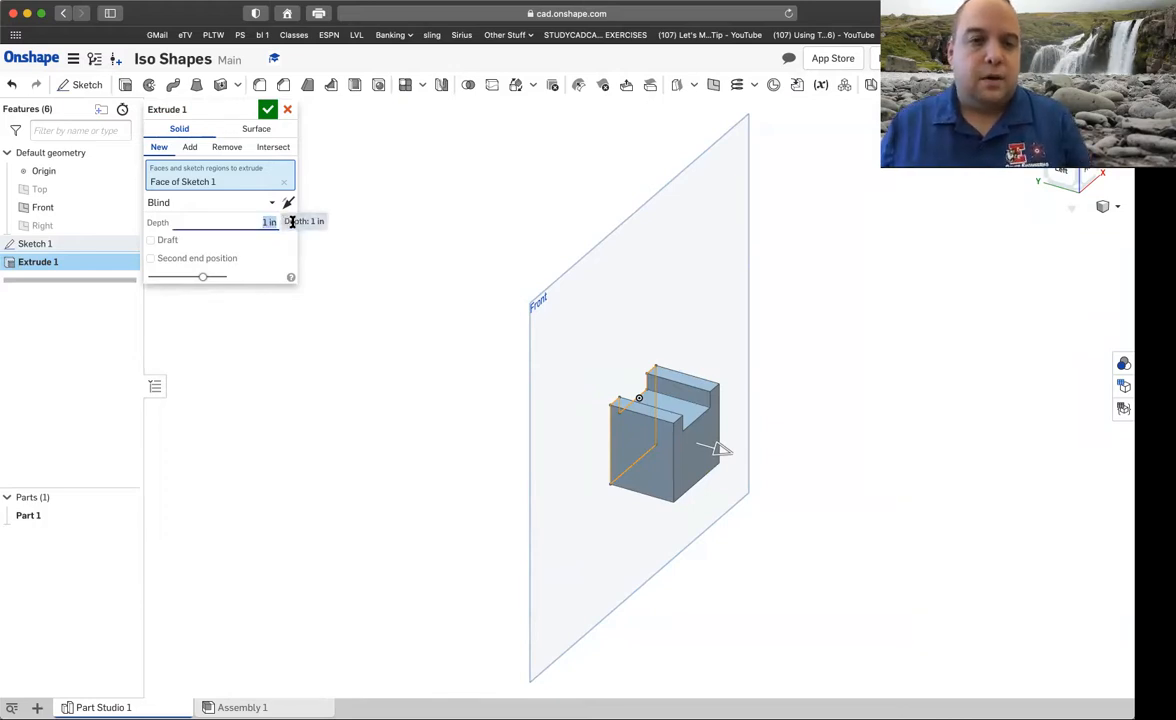
type(".5")
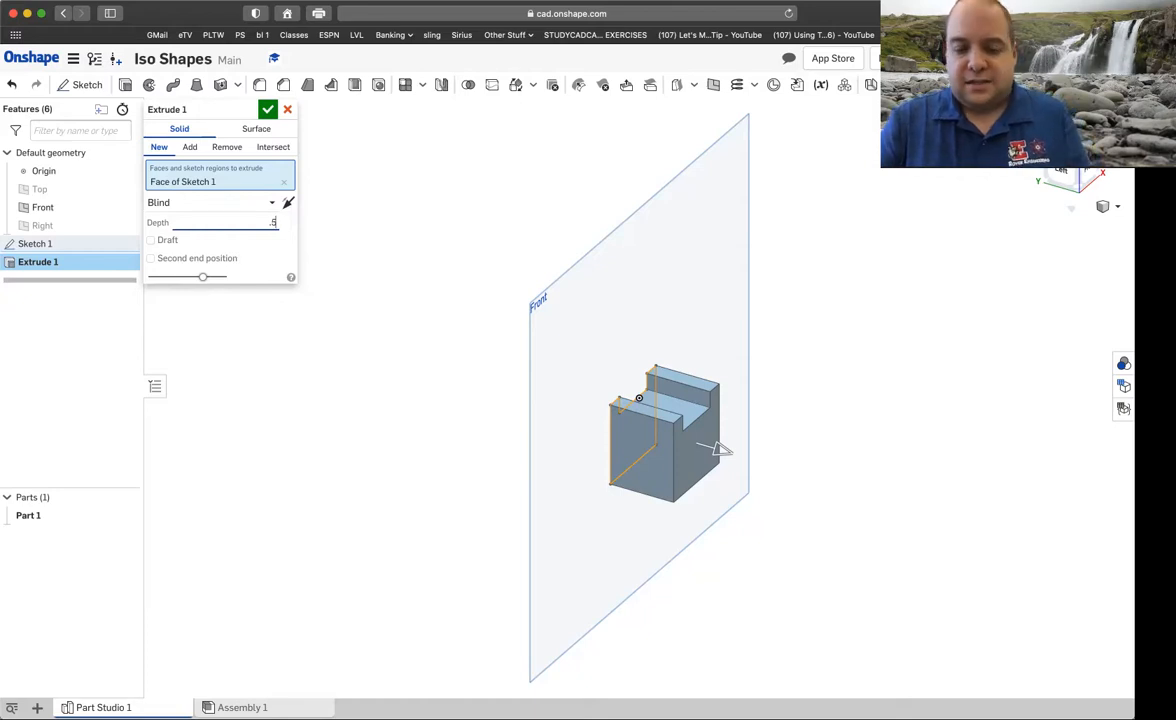
key("Return")
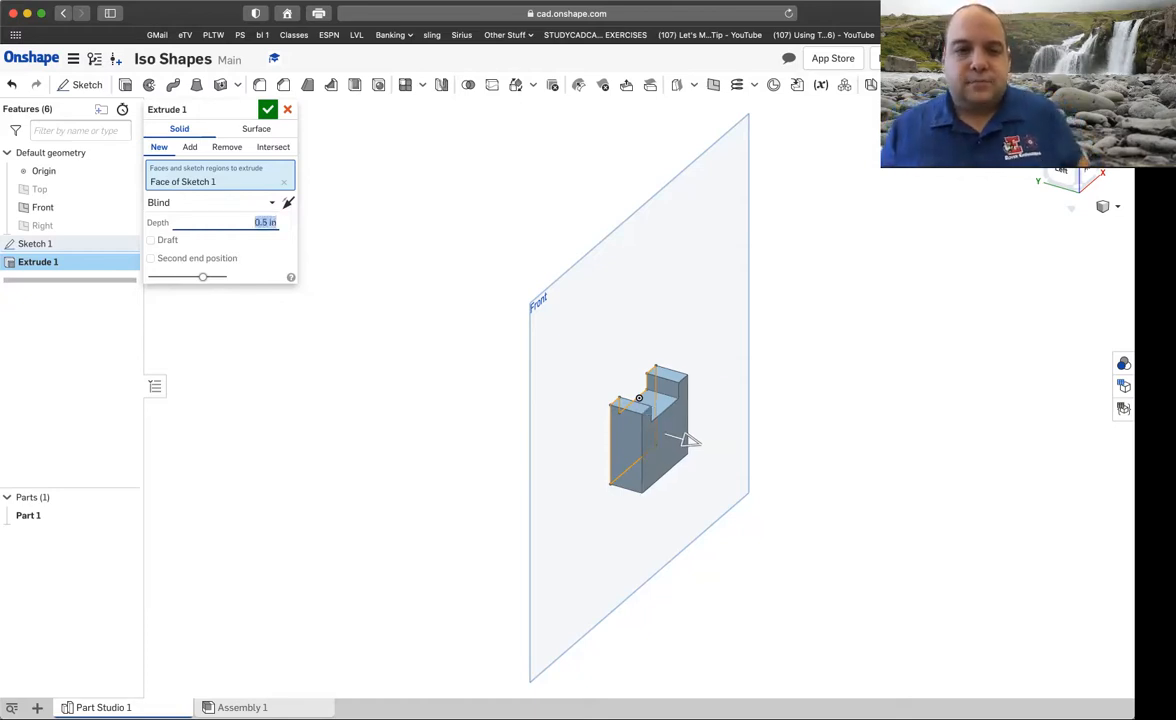
left_click(267, 110)
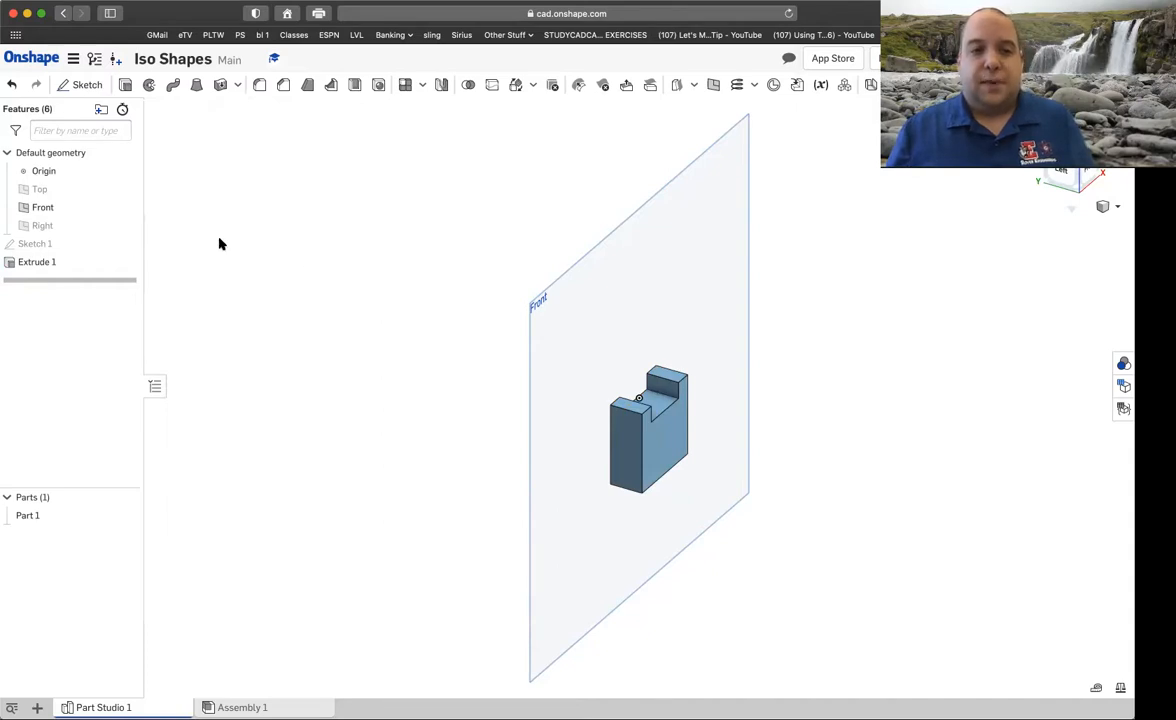
Step: Hide the Front plane and start a new sketch on the block's bottom face
left_click(125, 207)
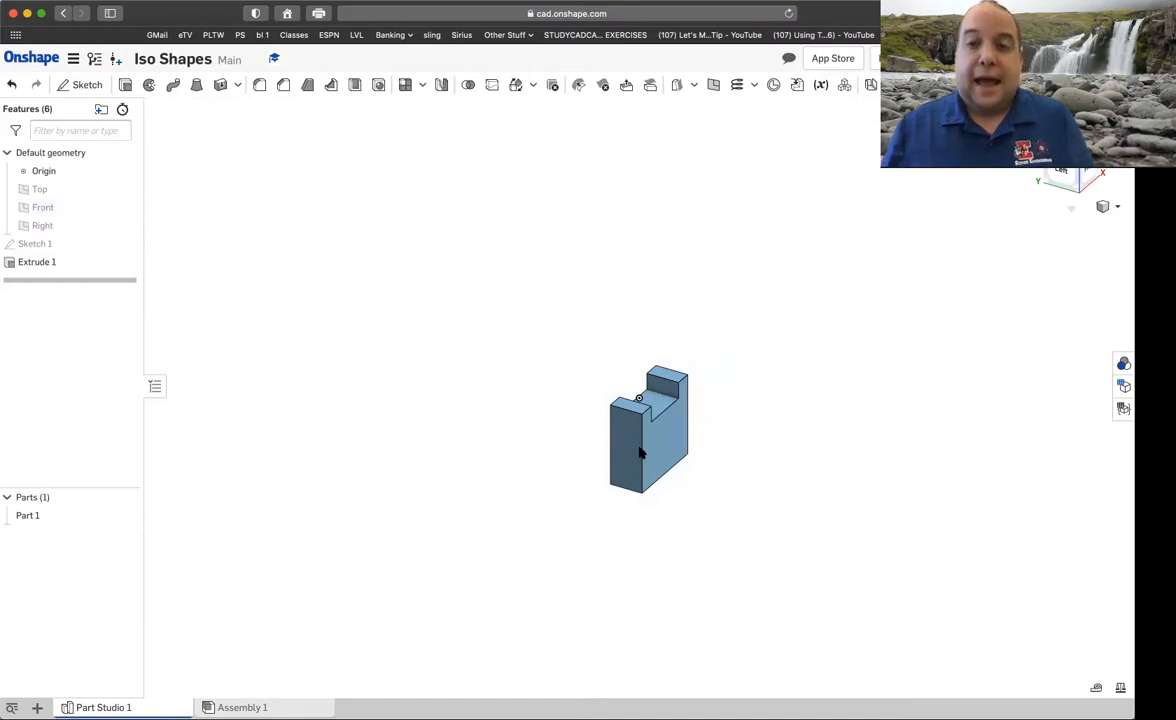
left_click(1078, 189)
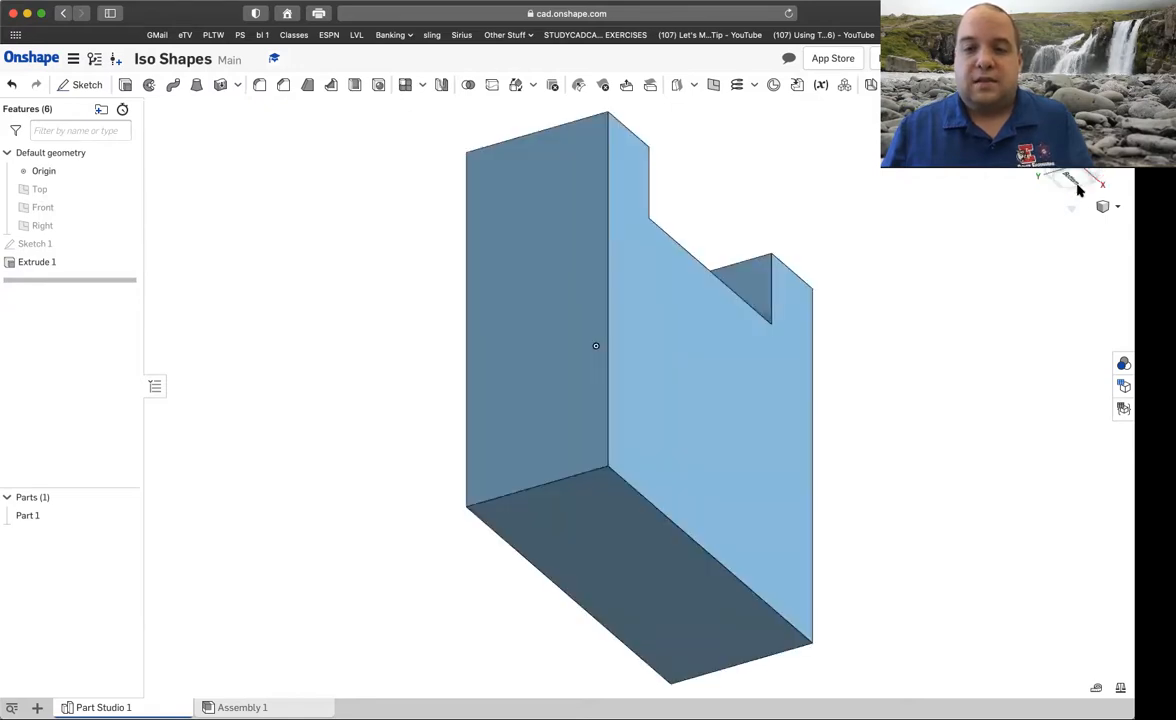
left_click(82, 84)
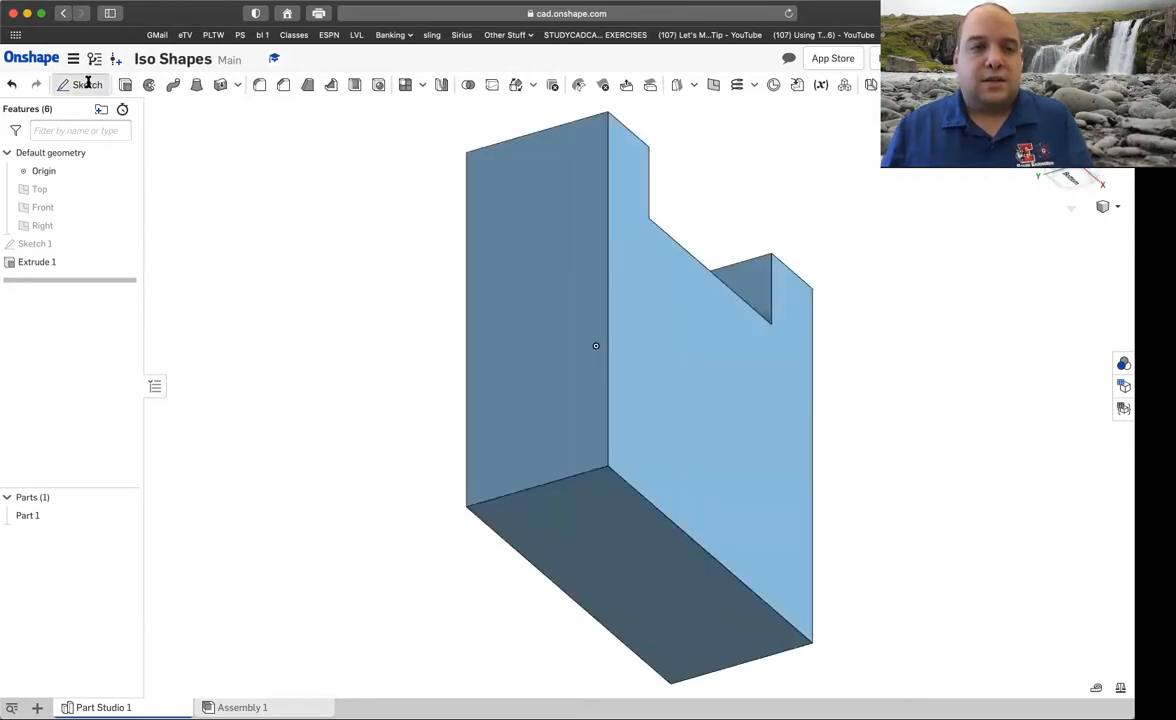
left_click(687, 573)
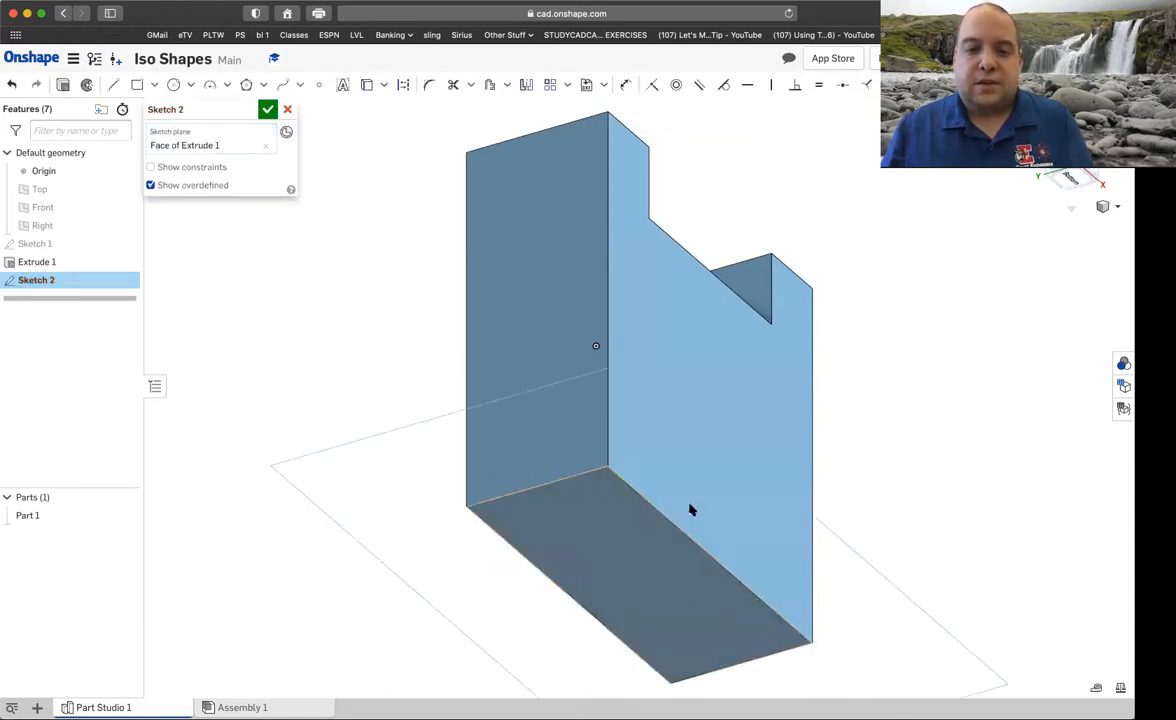
Step: Sketch a closed notched outline on the bottom face's upper edge, 1.25 in wide and about 1.29 in tall, with a notch about 0.38 by 0.53 in
left_click(1069, 181)
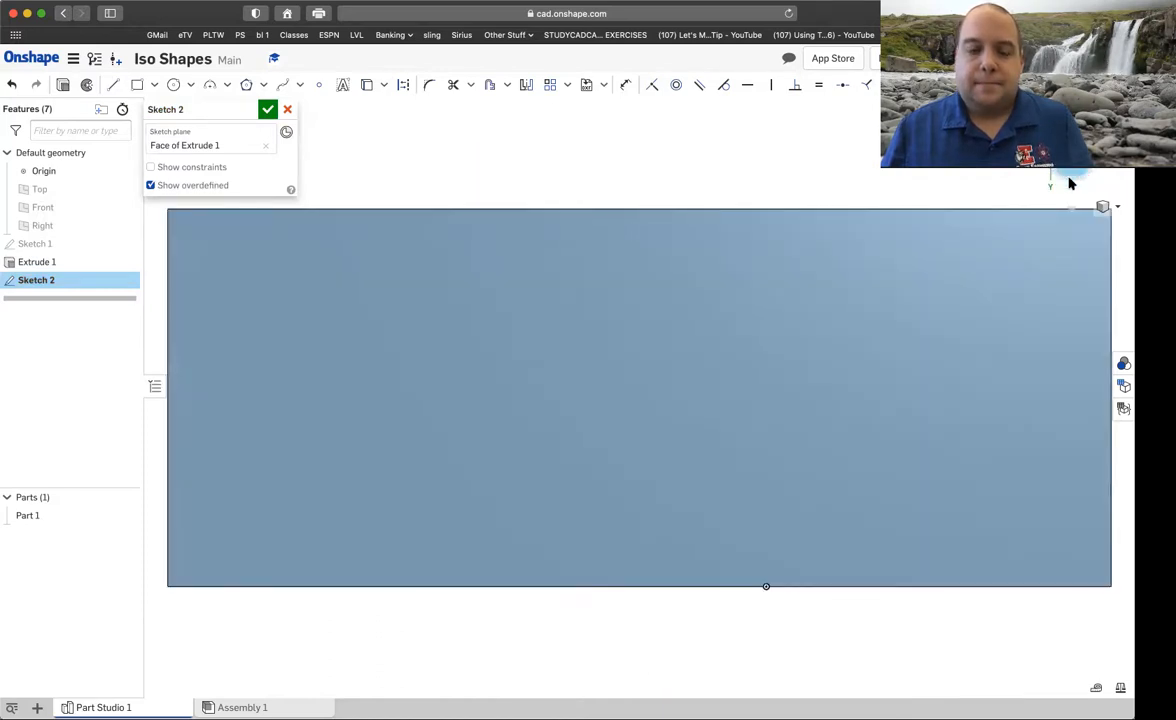
scroll(642, 411, "down", 3)
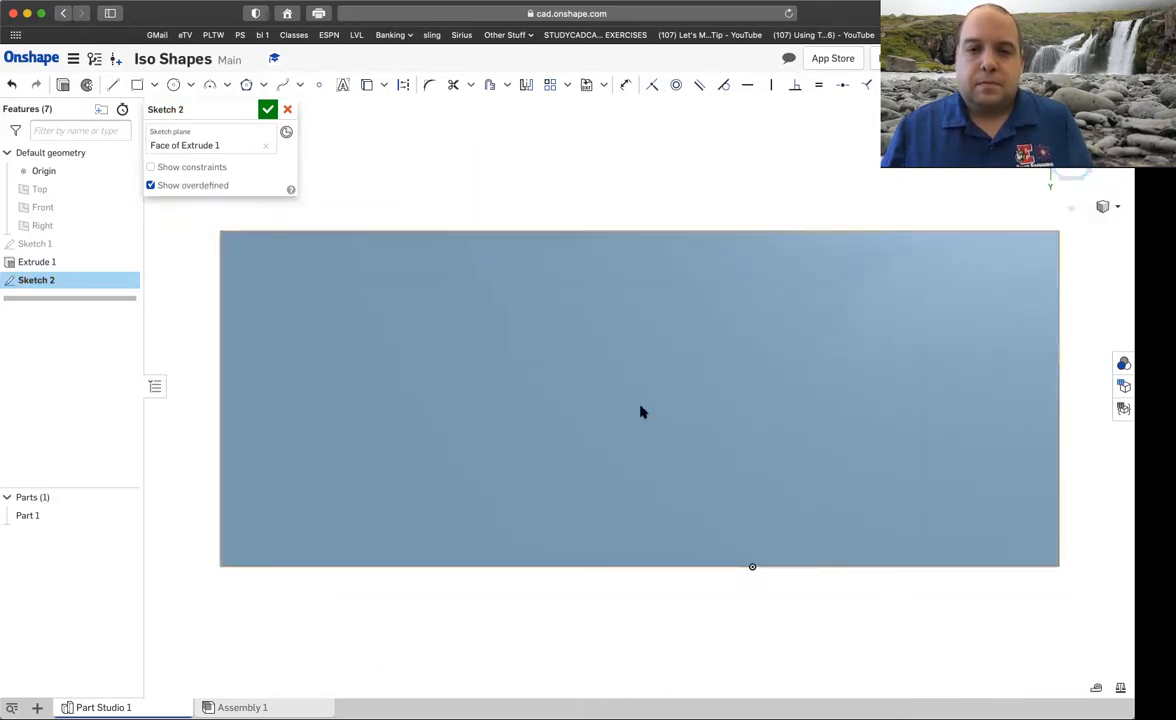
scroll(632, 378, "down", 2)
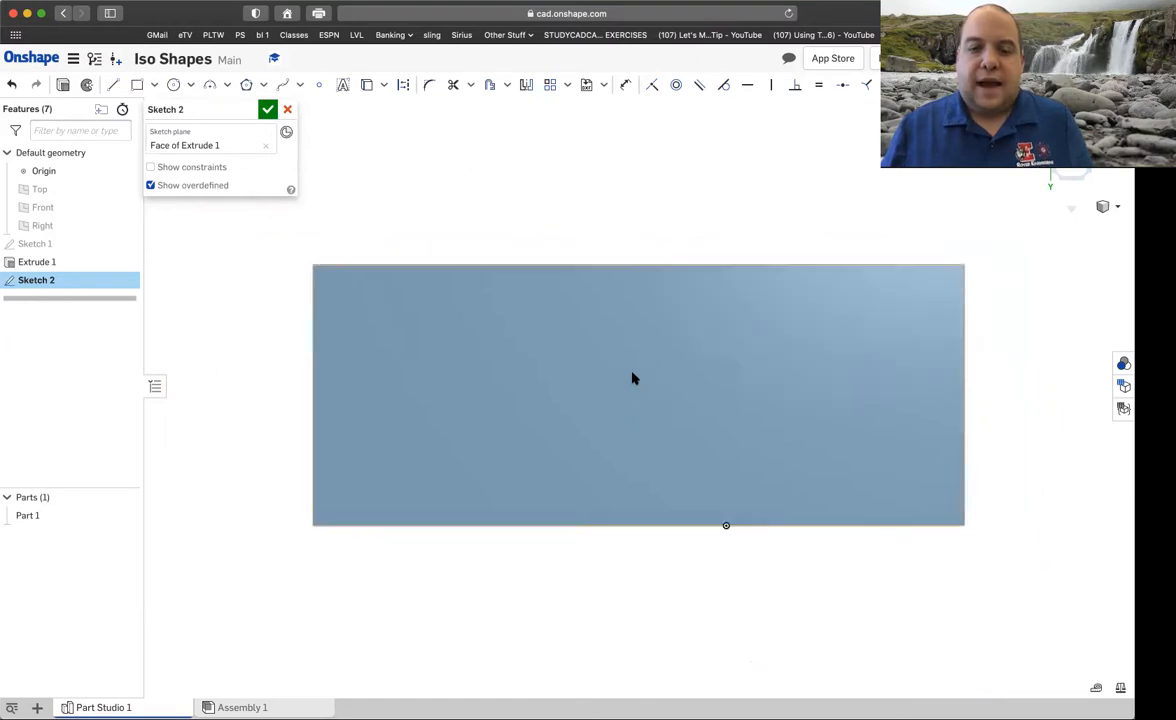
middle_click_drag(636, 385, 618, 550)
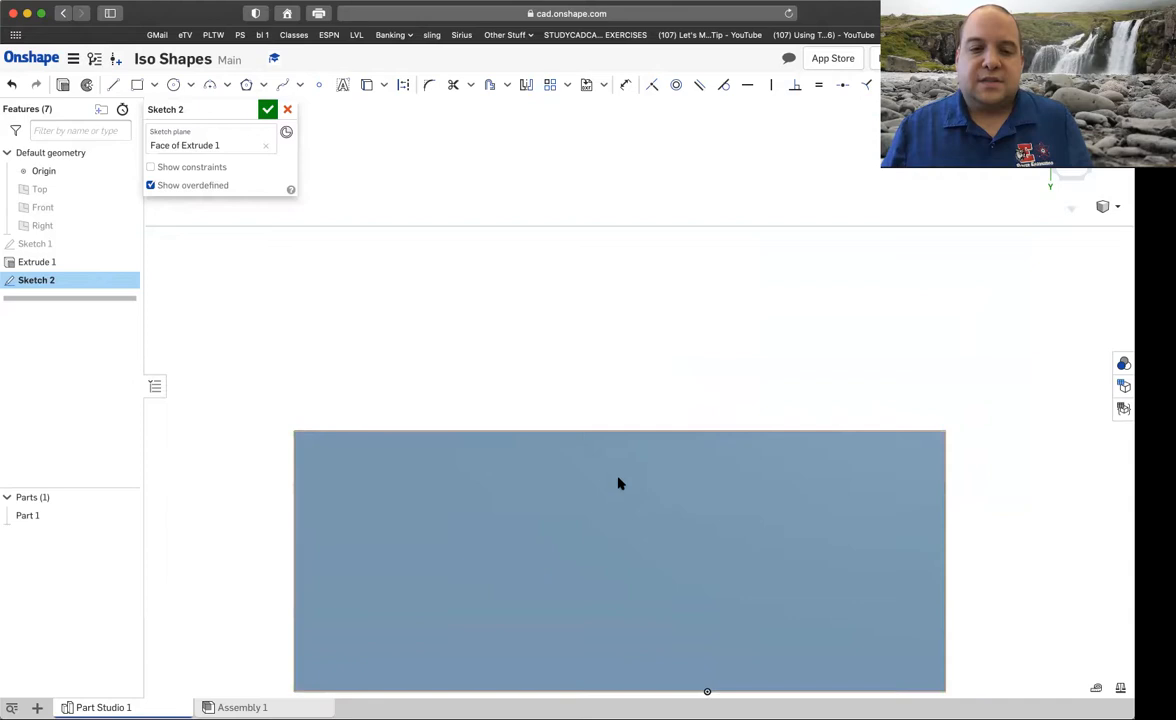
middle_click_drag(622, 478, 622, 594)
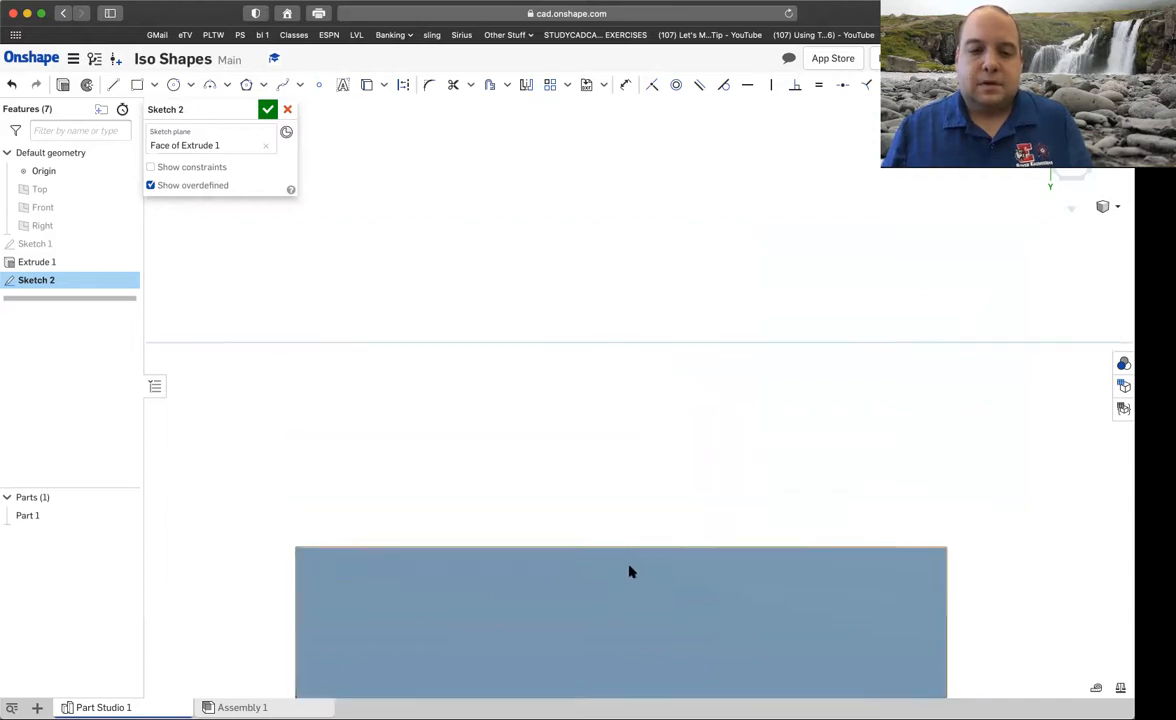
scroll(630, 570, "down", 2)
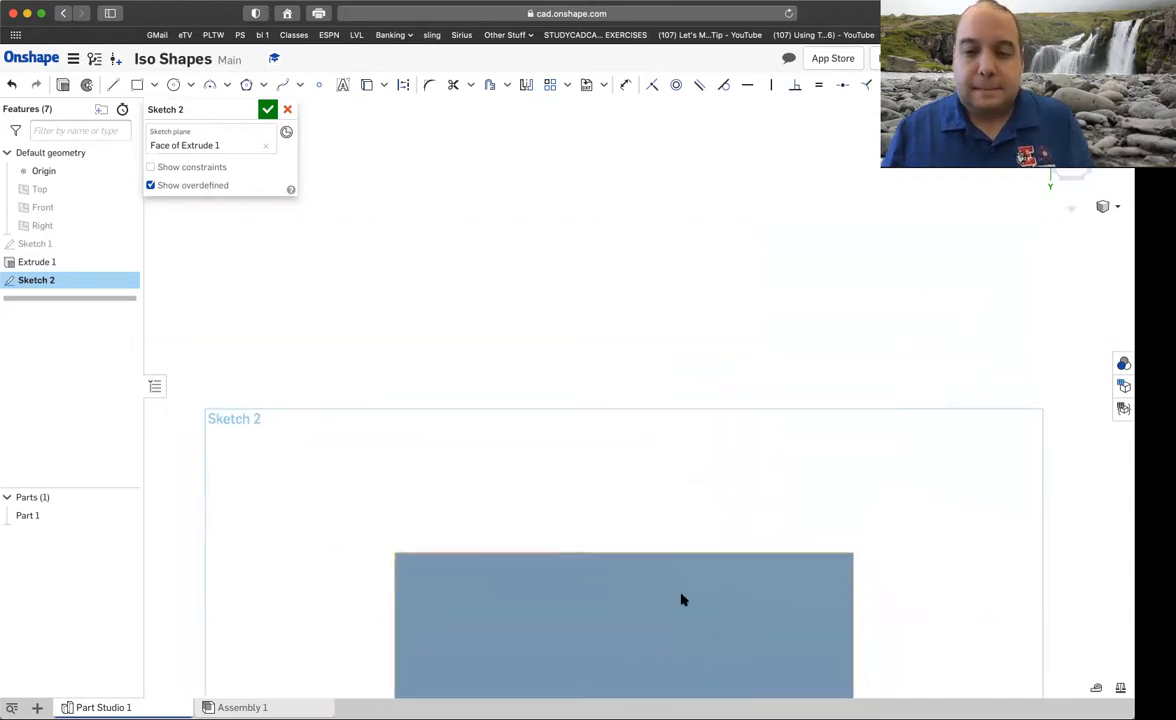
scroll(547, 479, "down", 3)
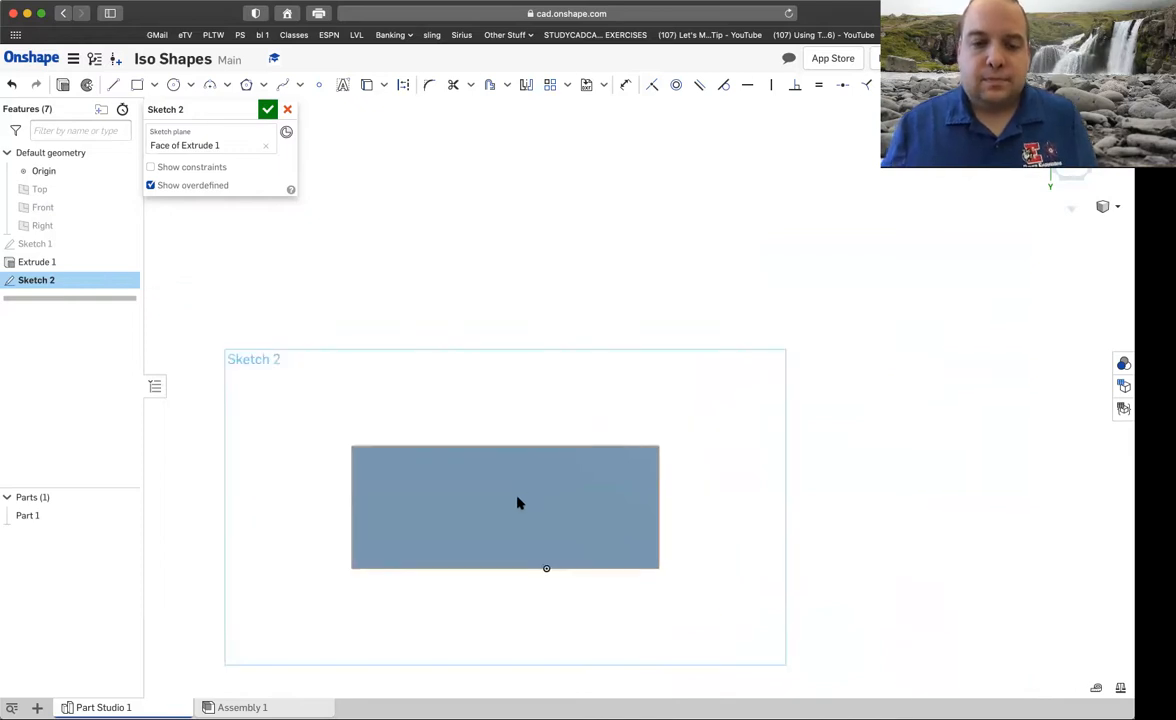
middle_click_drag(491, 472, 532, 561)
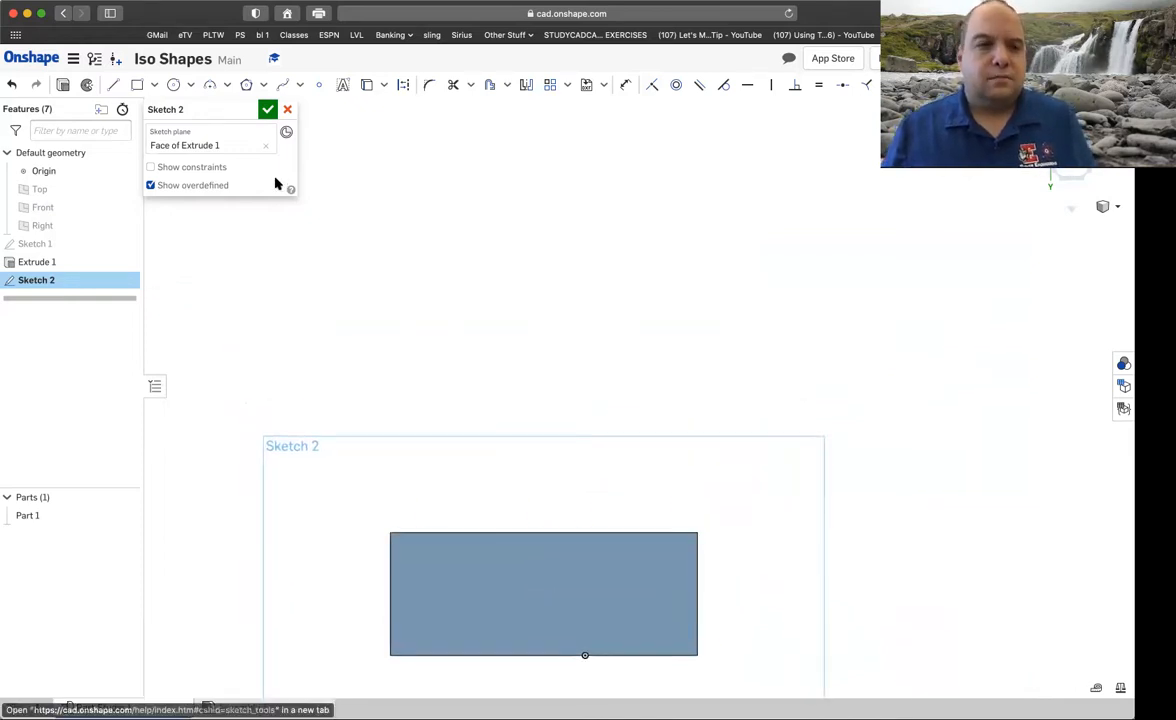
left_click(113, 84)
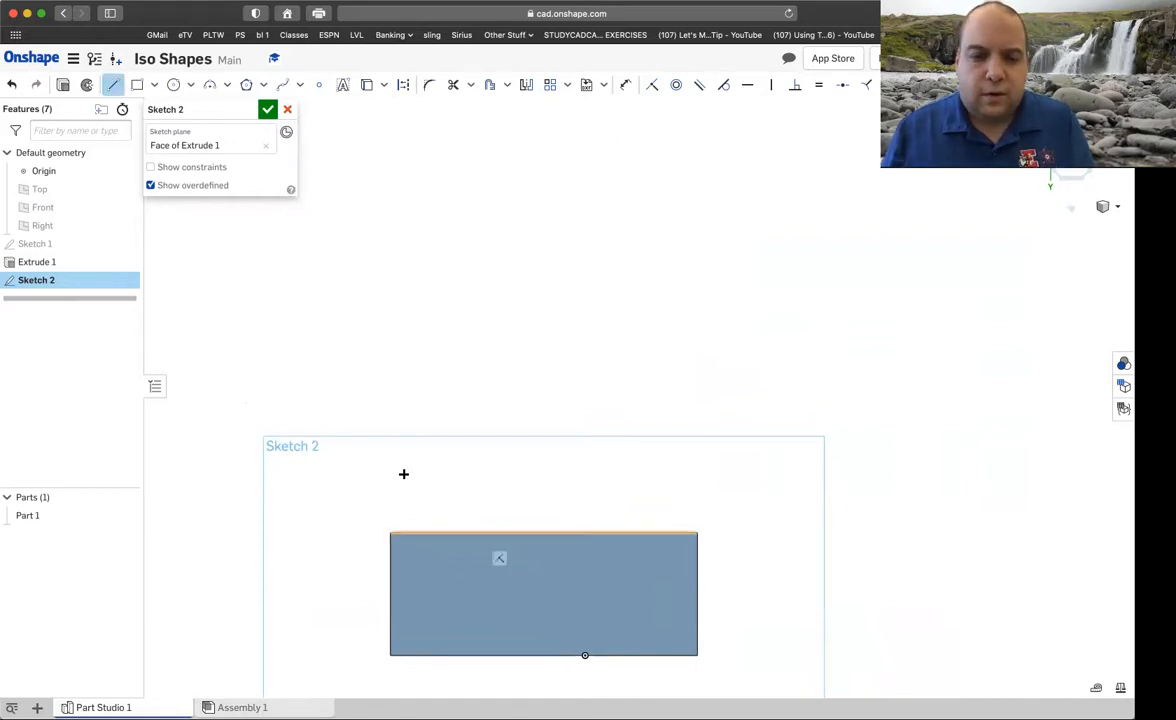
left_click(390, 533)
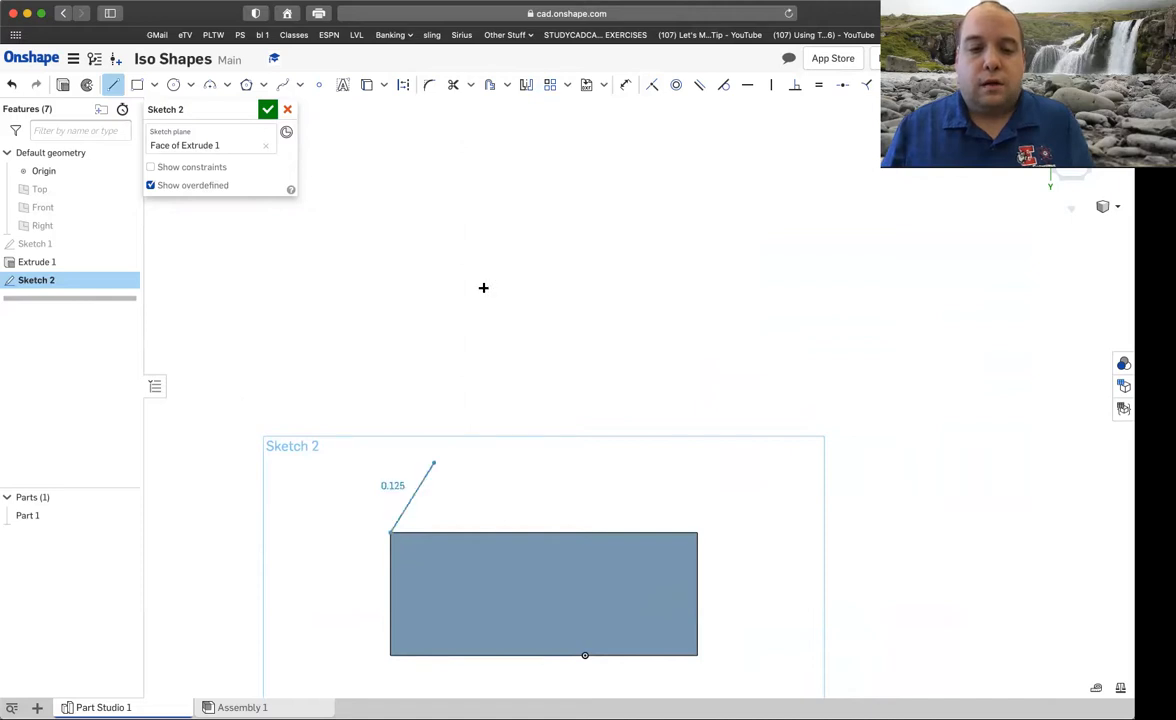
left_click(391, 216)
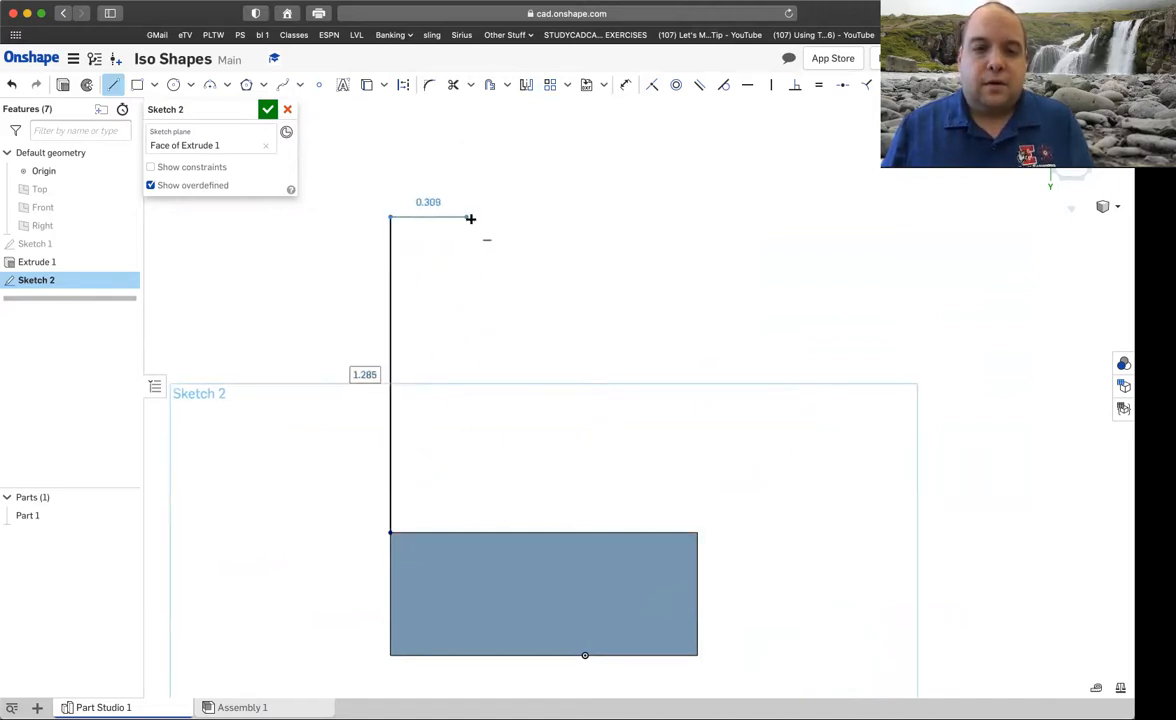
left_click(472, 217)
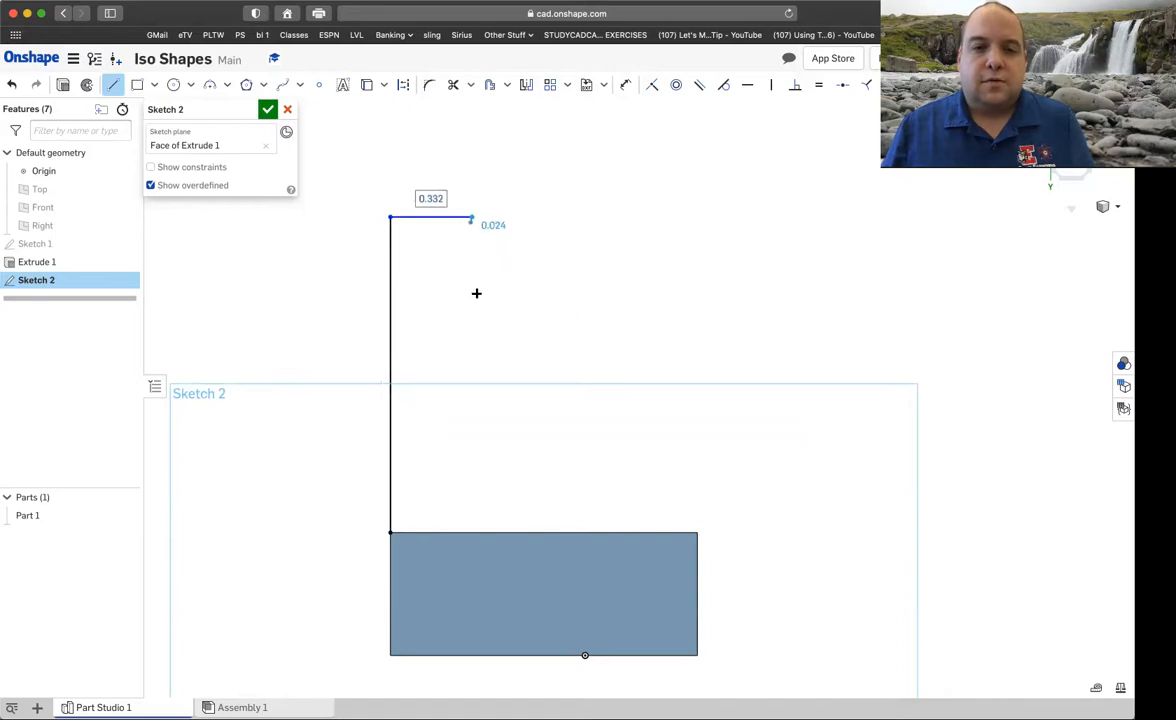
left_click(472, 343)
left_click(565, 343)
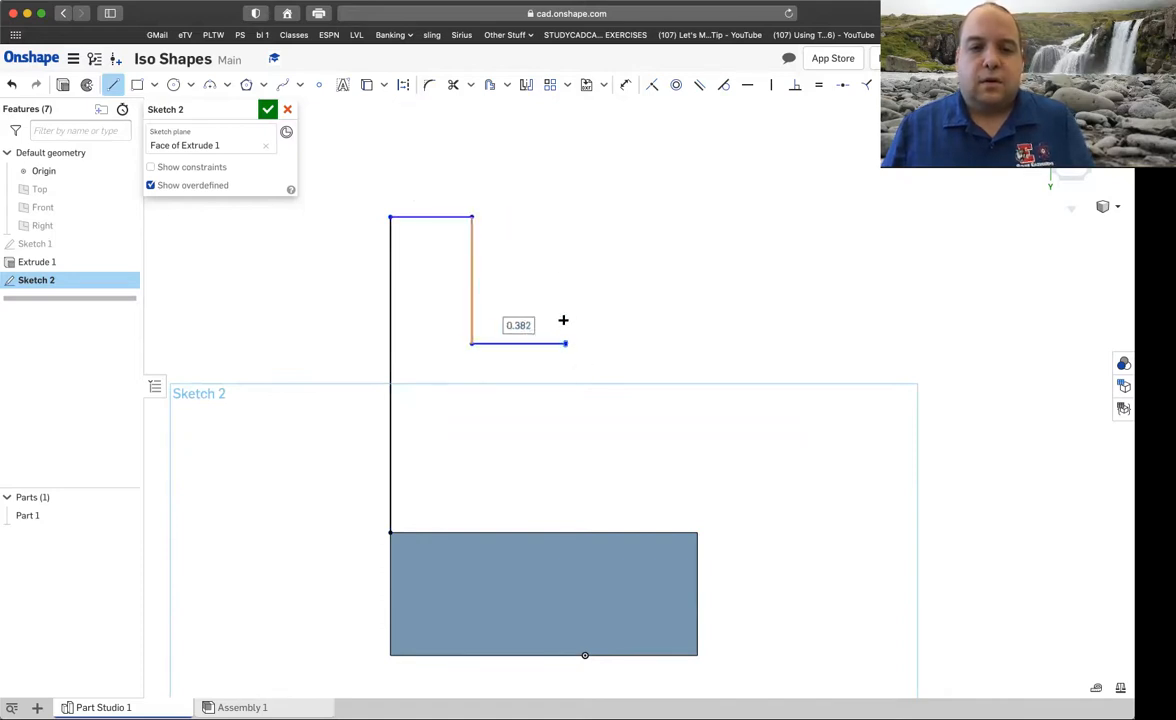
left_click(567, 215)
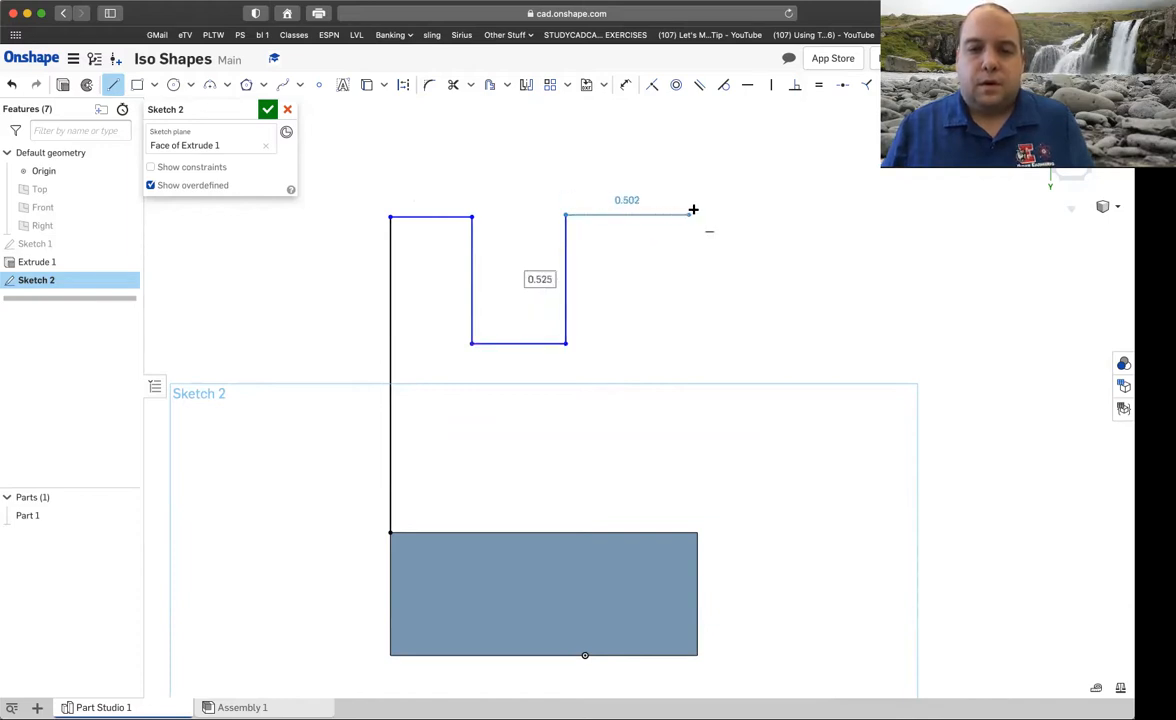
left_click(697, 214)
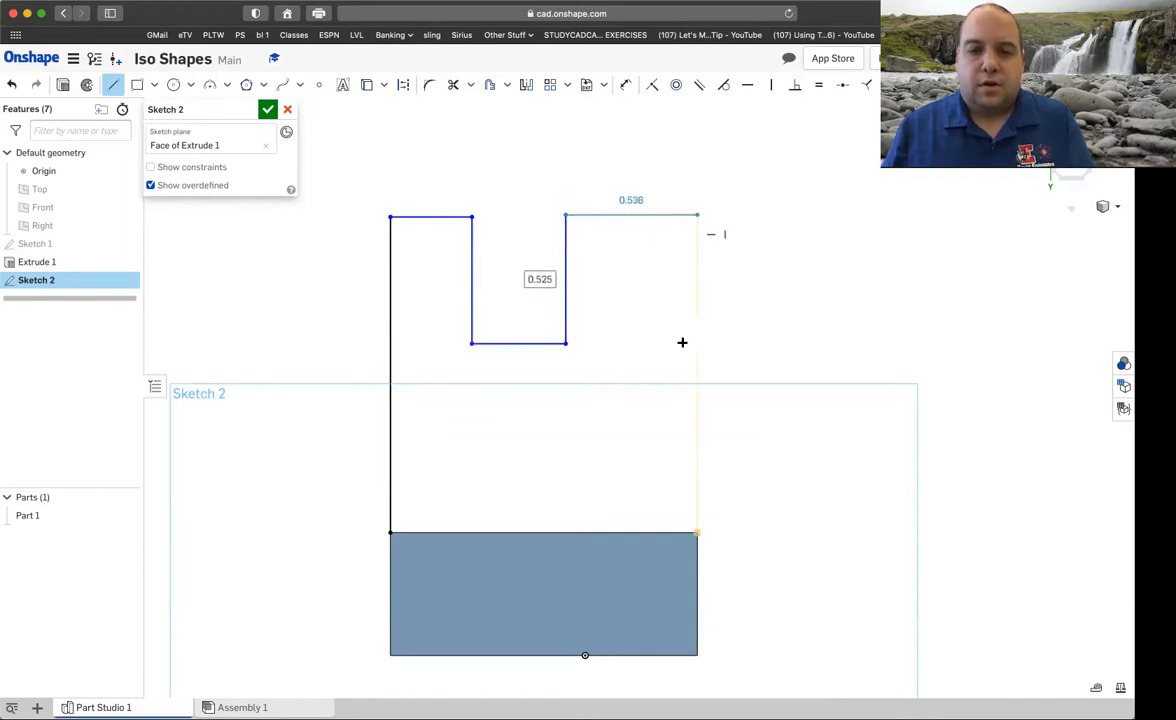
left_click(697, 532)
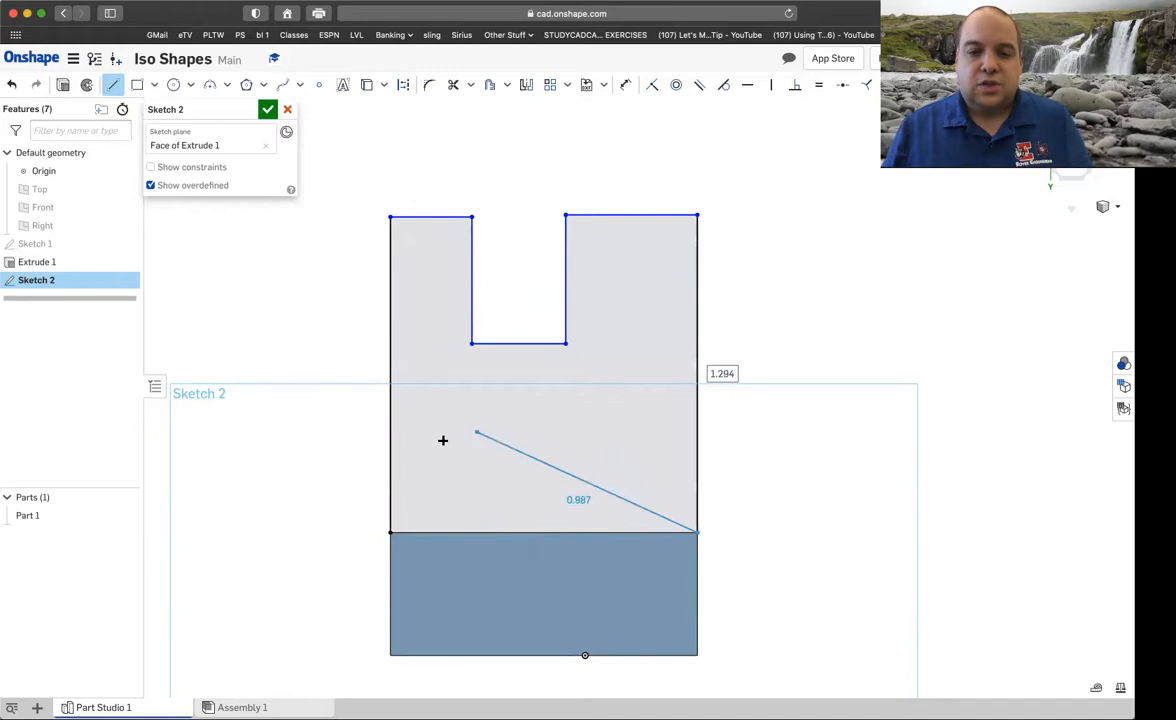
left_click(391, 531)
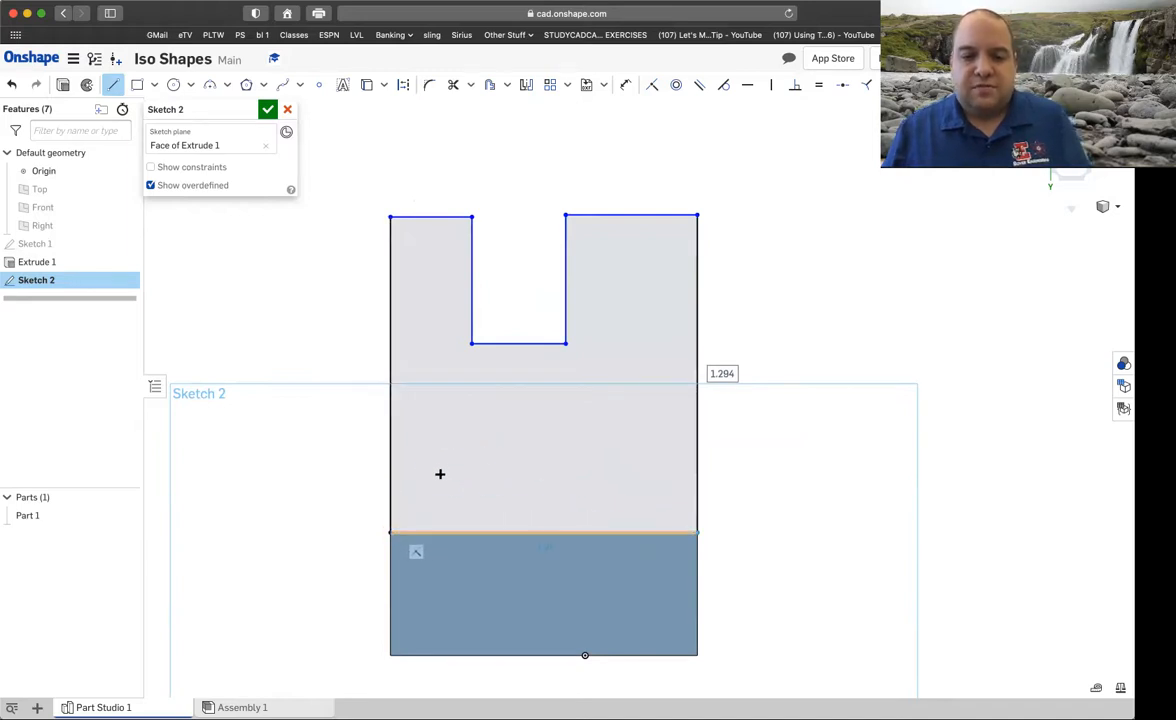
left_click(389, 533)
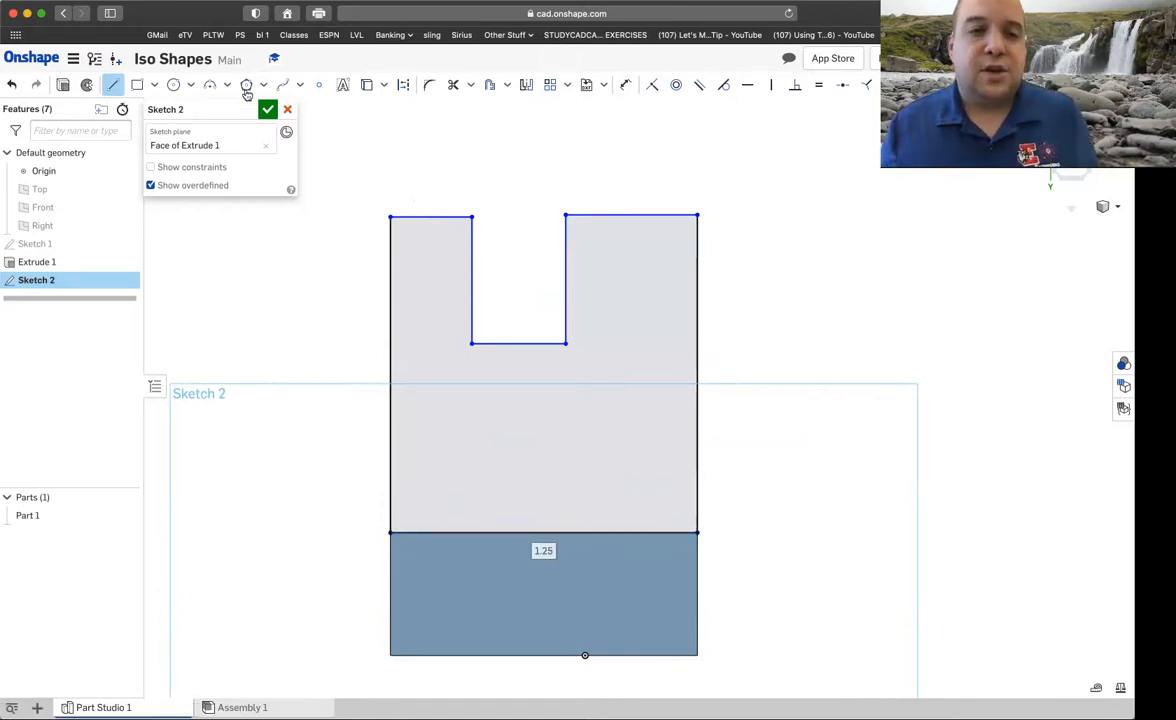
Step: Dimension the end edges of the outline's two prongs, setting one to 1.5*.25 (0.375 in) and the other to .375 in
left_click(625, 84)
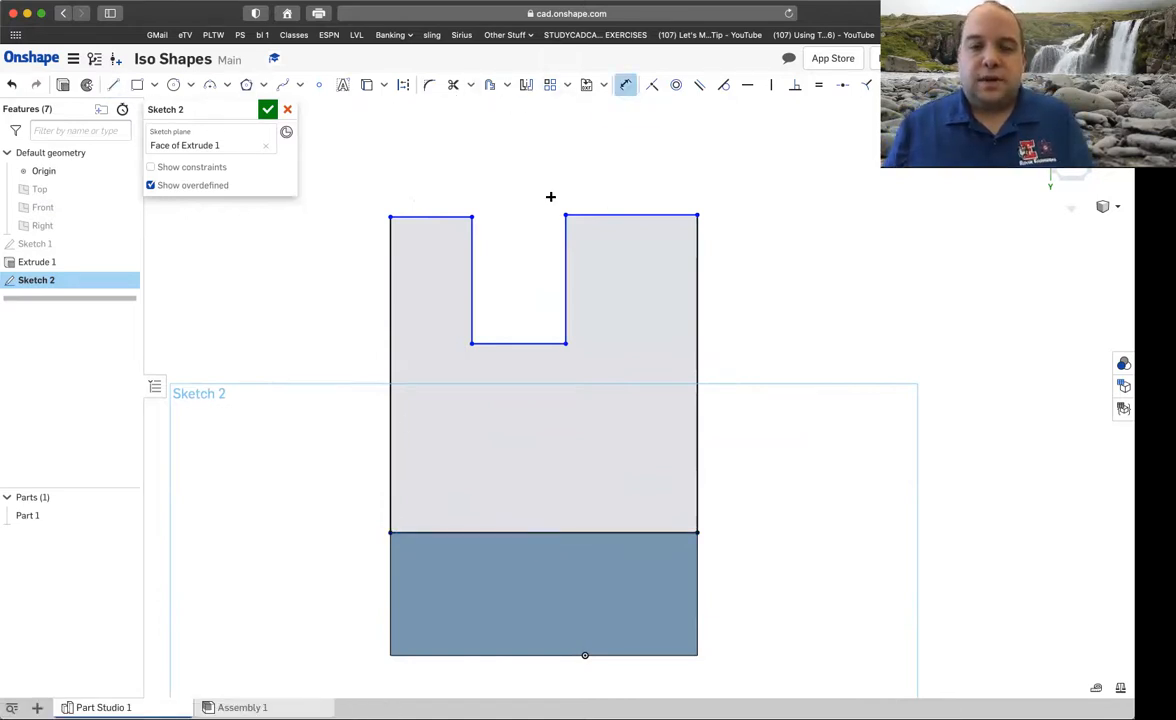
left_click(433, 215)
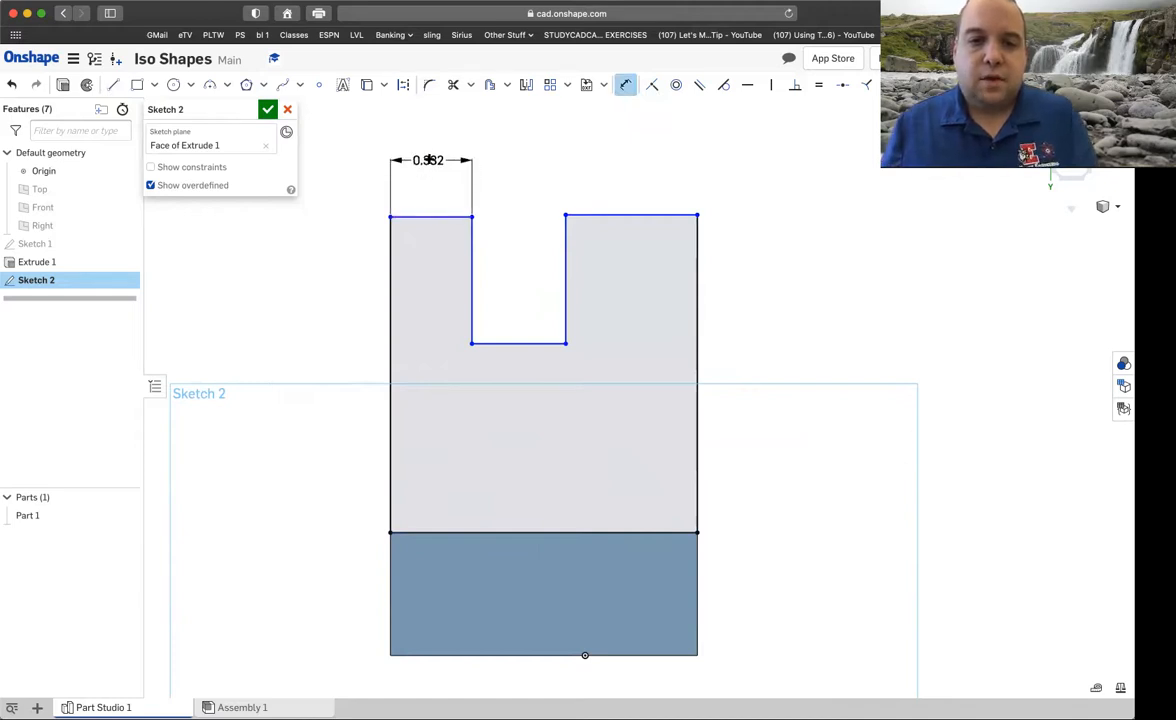
left_click(428, 159)
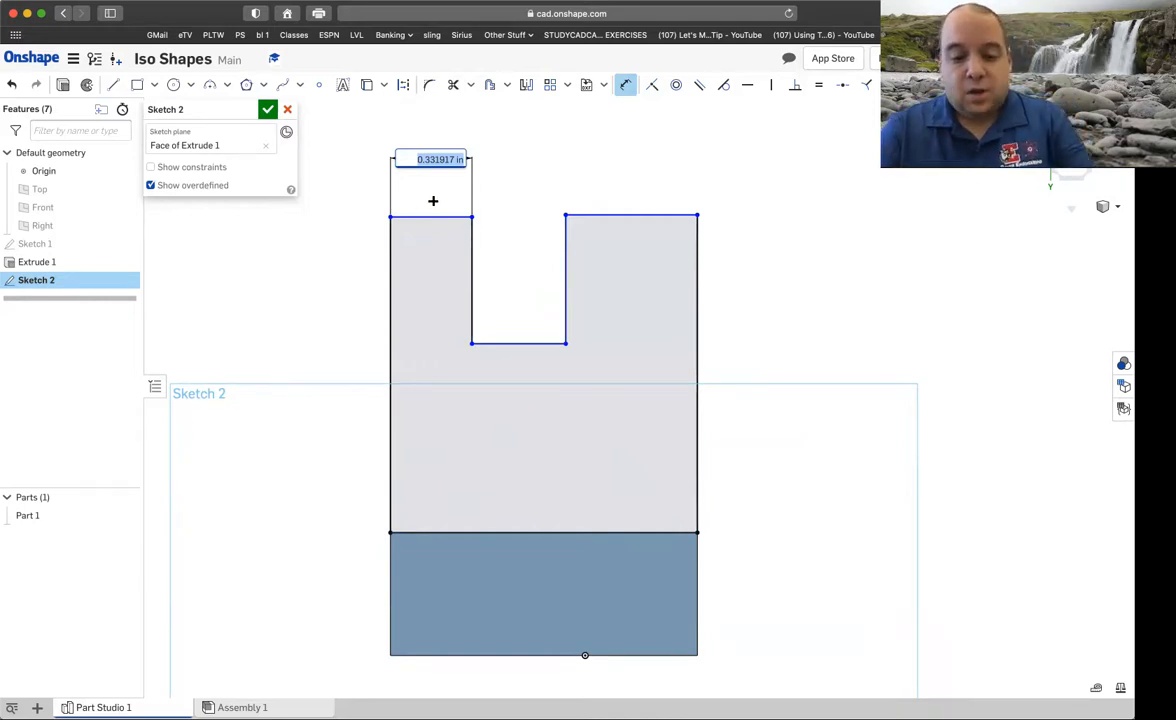
type("1.5\"-.25")
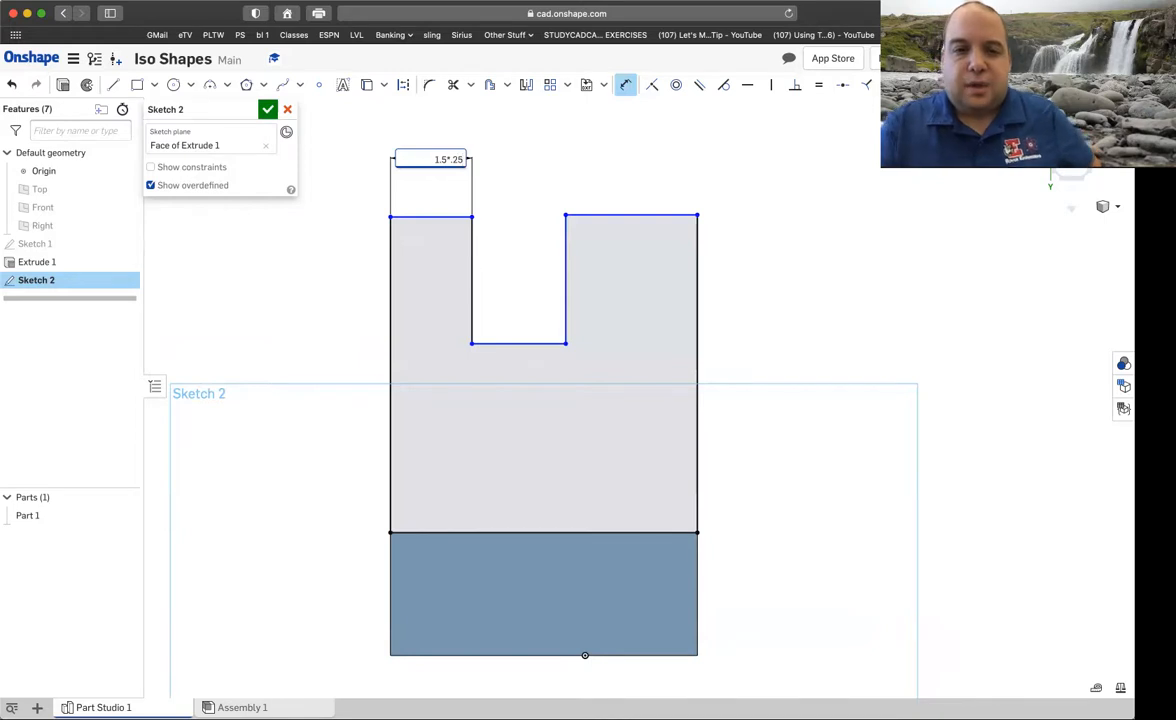
key("Return")
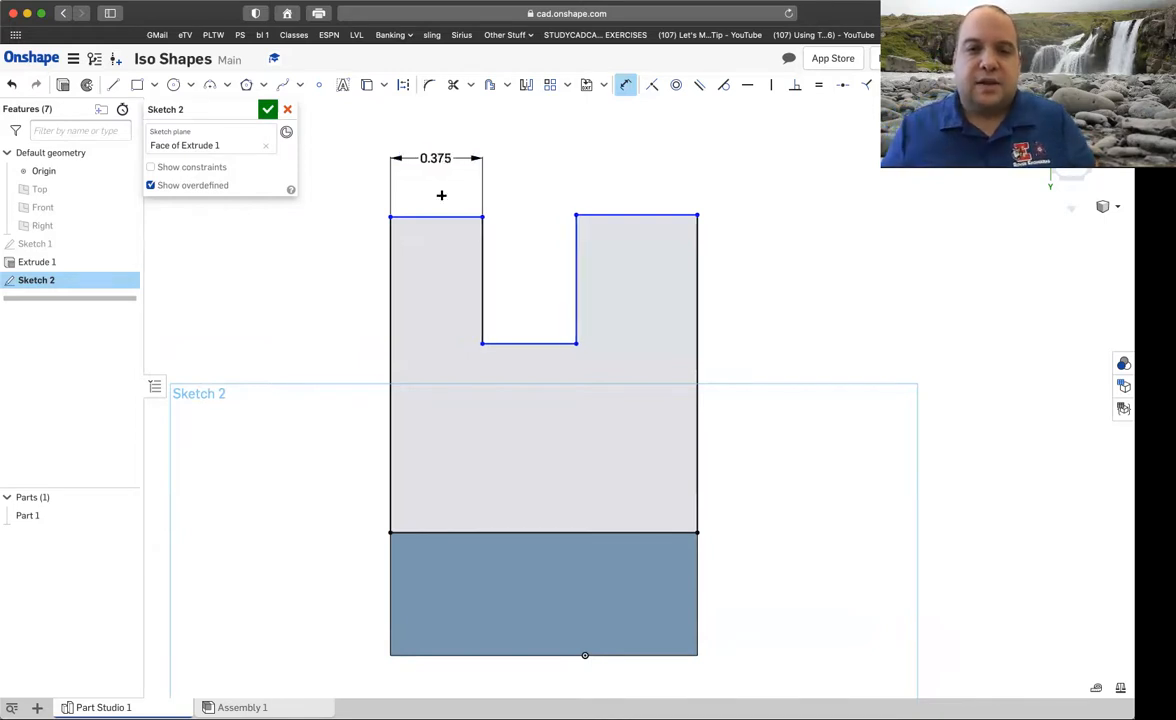
left_click(644, 214)
left_click(643, 177)
key("BackSpace")
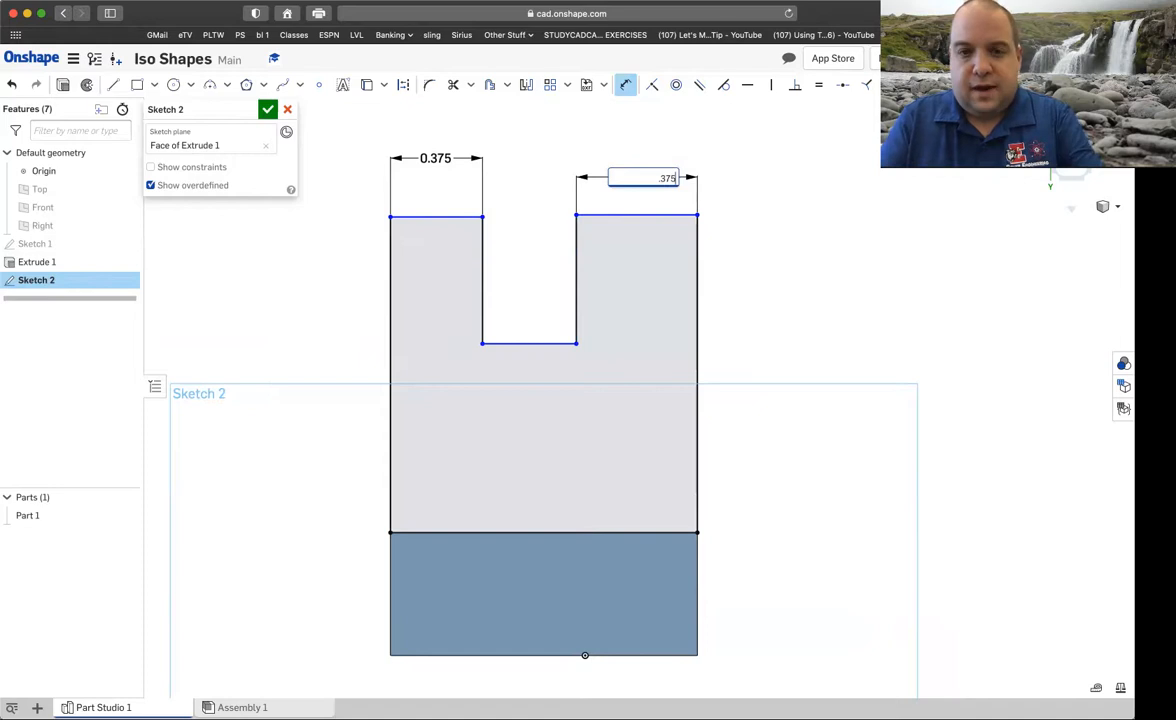
type(".375")
key("Return")
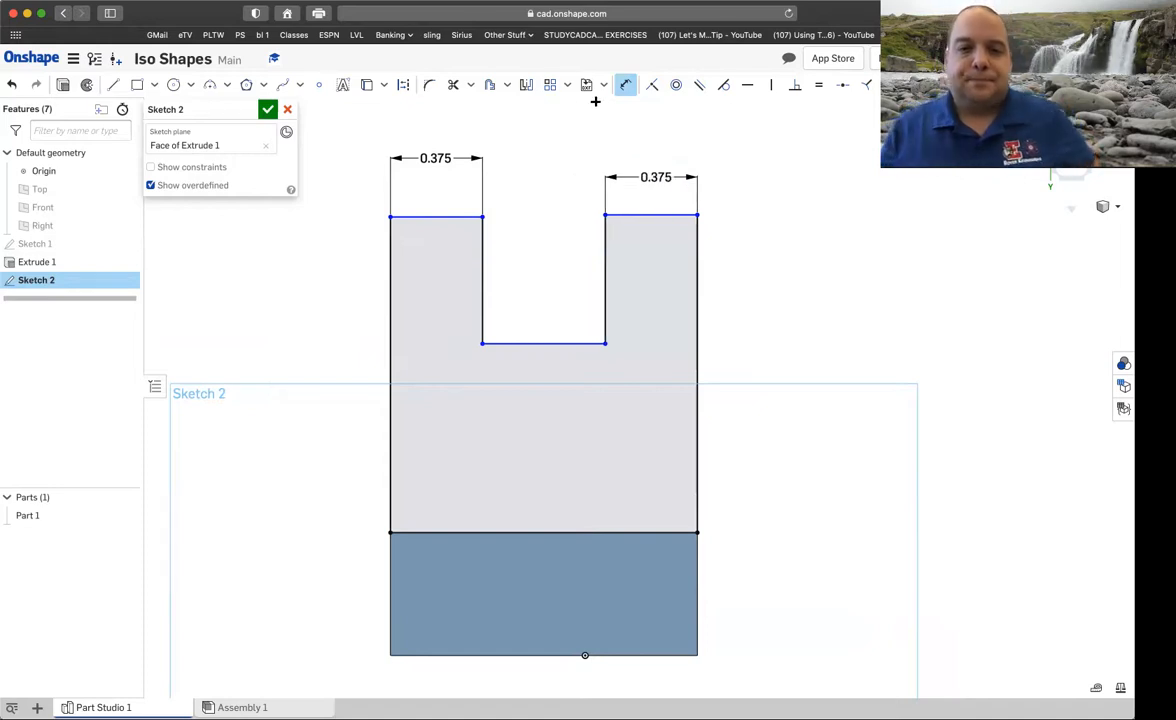
Step: Add a driven dimension for the width of the notch's inner edge
left_click(538, 342)
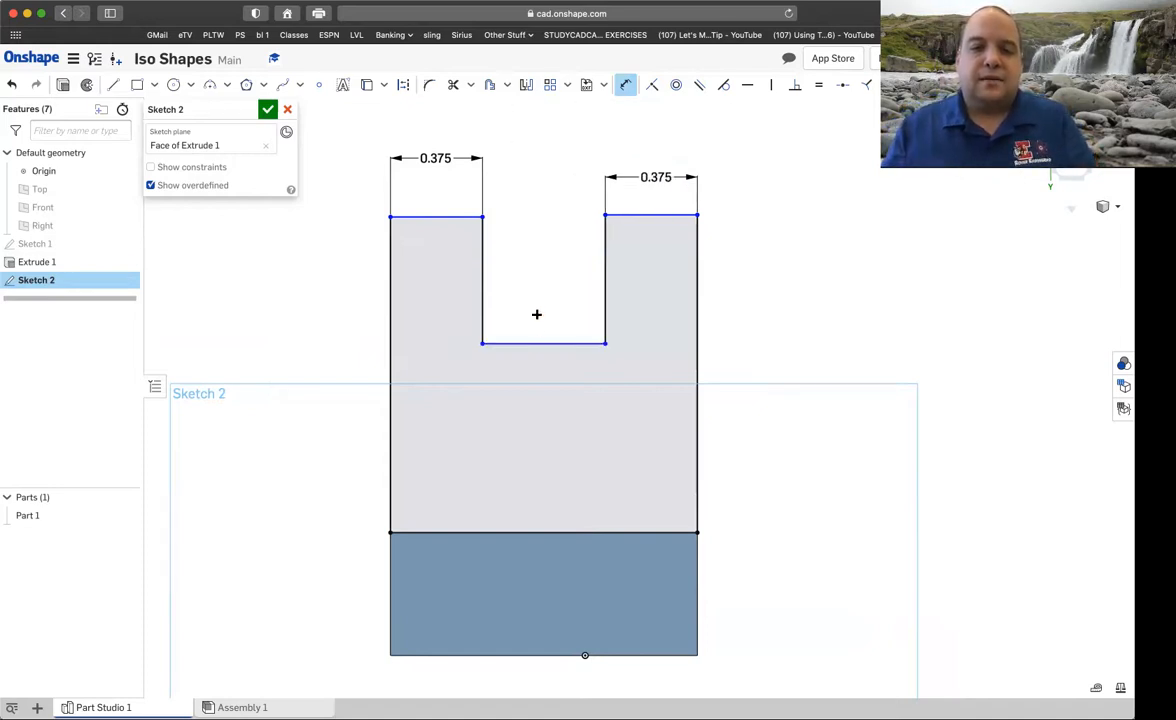
left_click(539, 295)
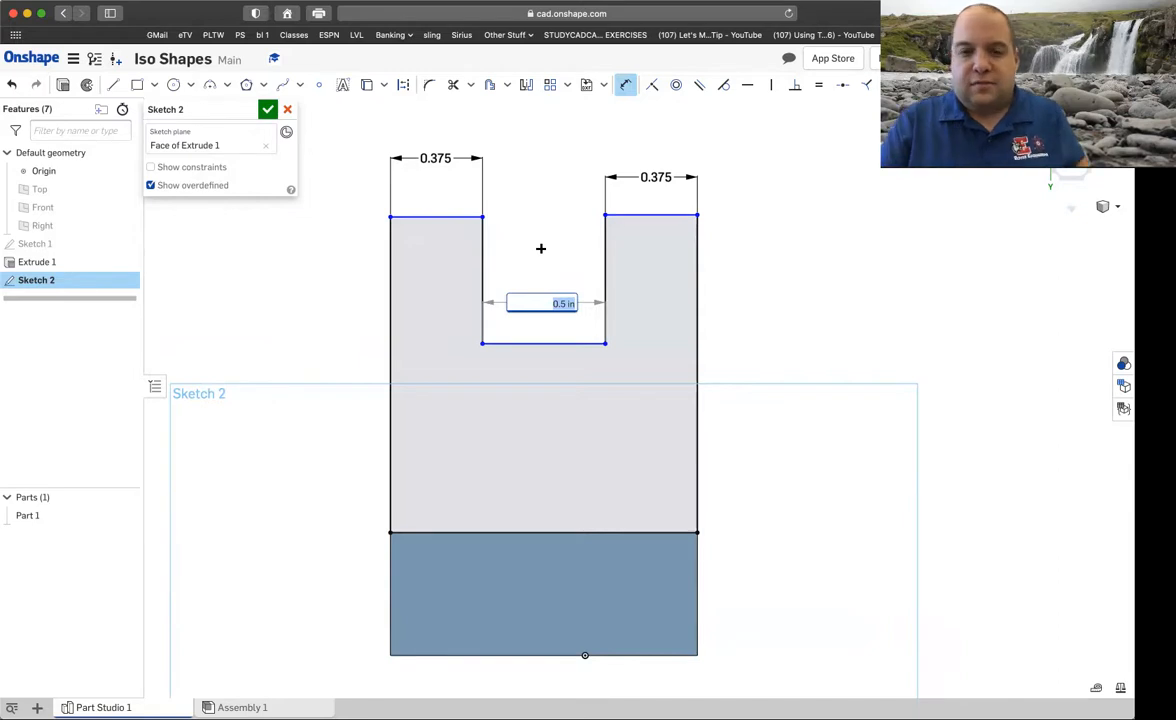
key("Return")
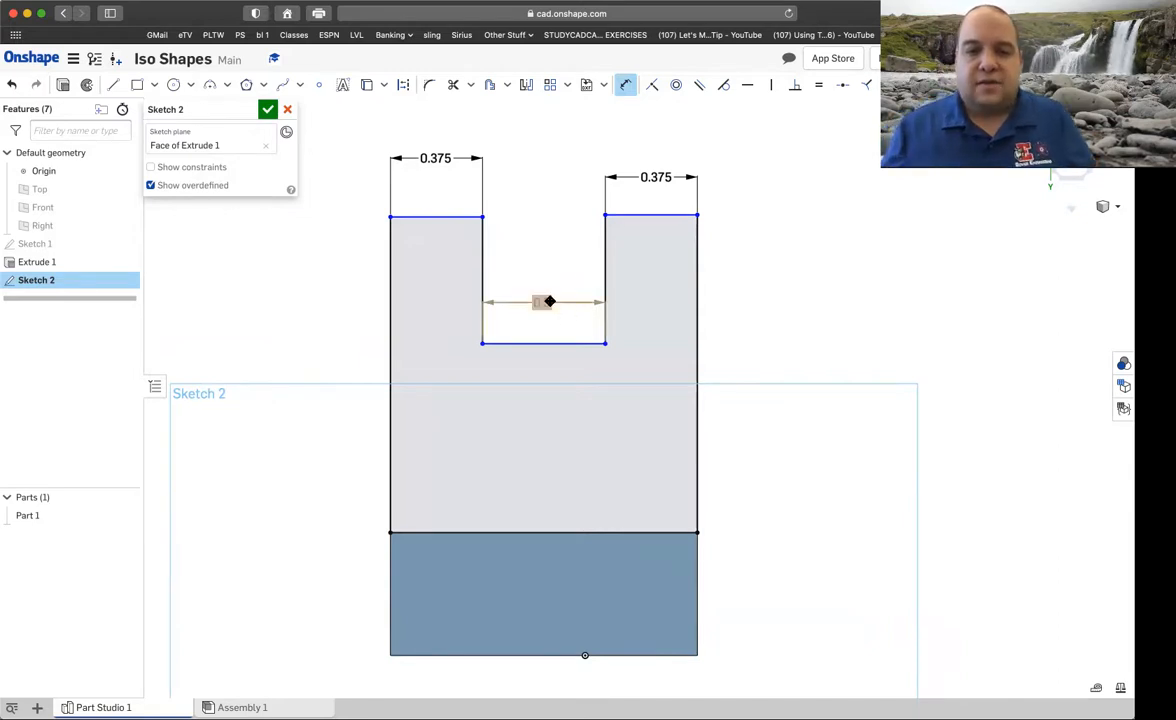
Step: Dimension both outer side edges of the outline to 1.5 in, entering one as 6*.25, and finish the sketch
left_click(697, 304)
left_click(754, 352)
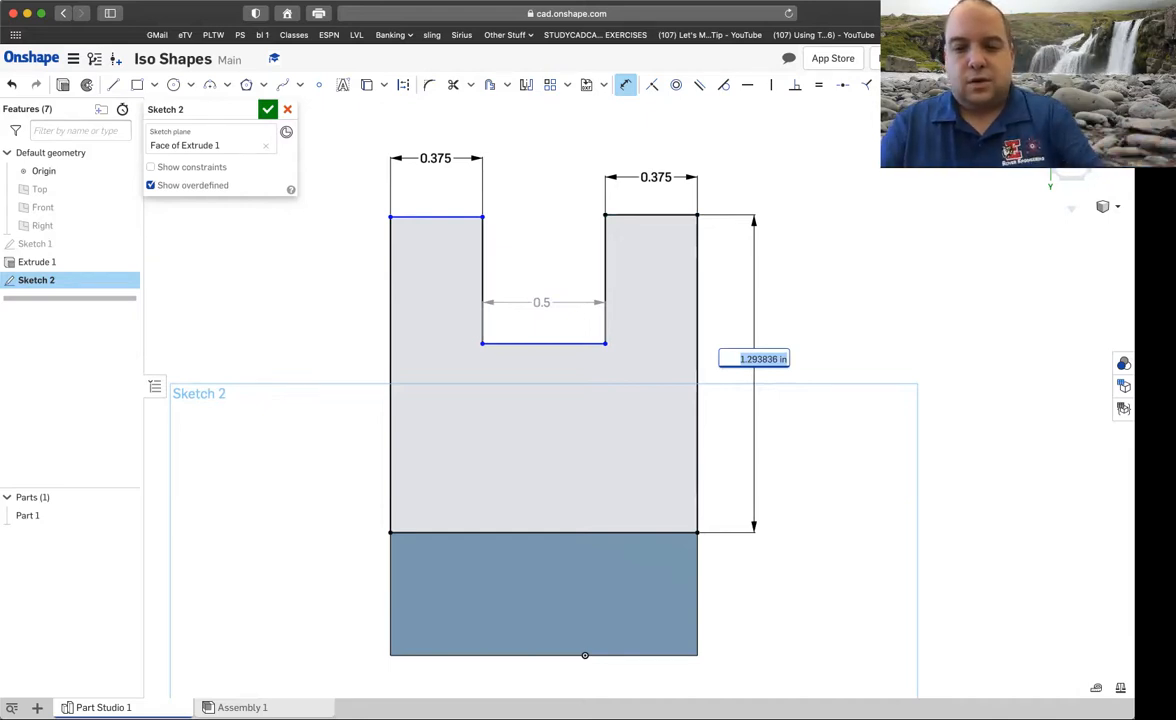
type("6")
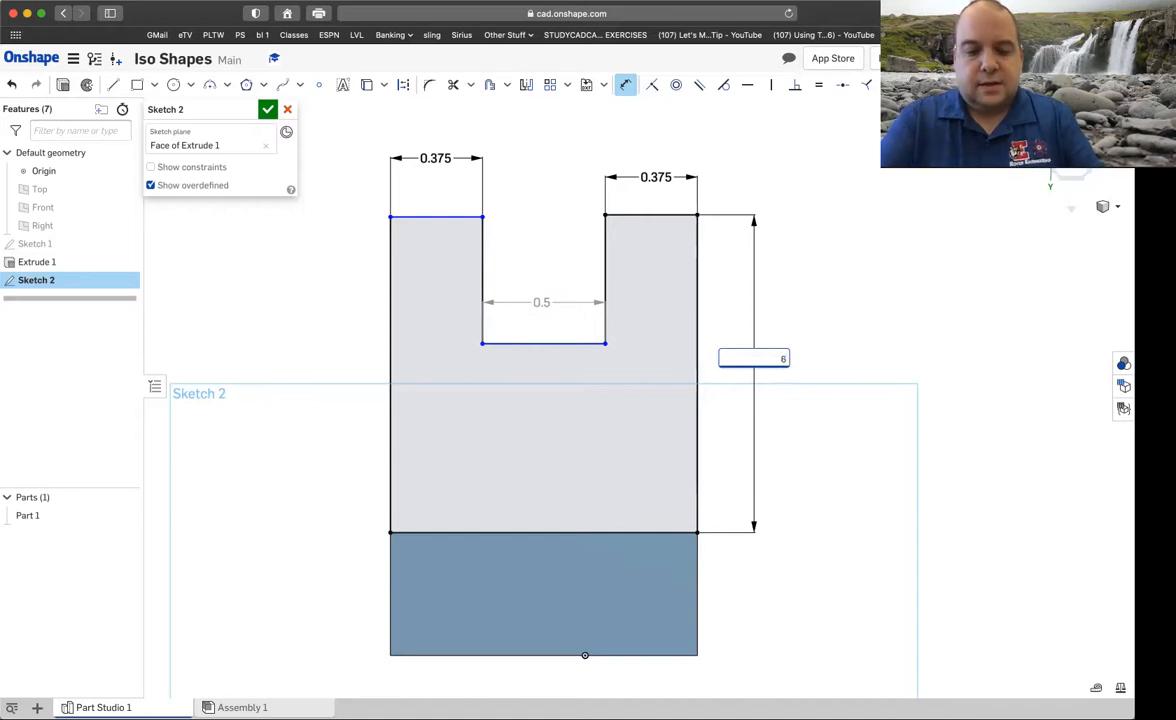
type("*.25")
key("Return")
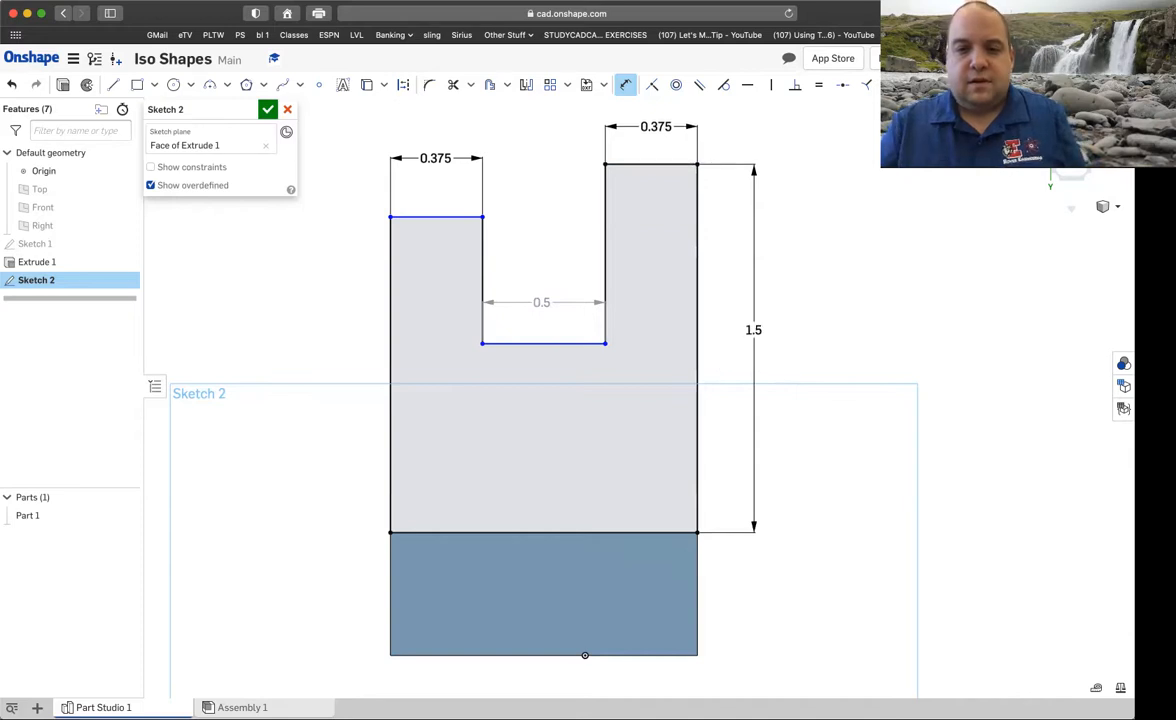
left_click(390, 322)
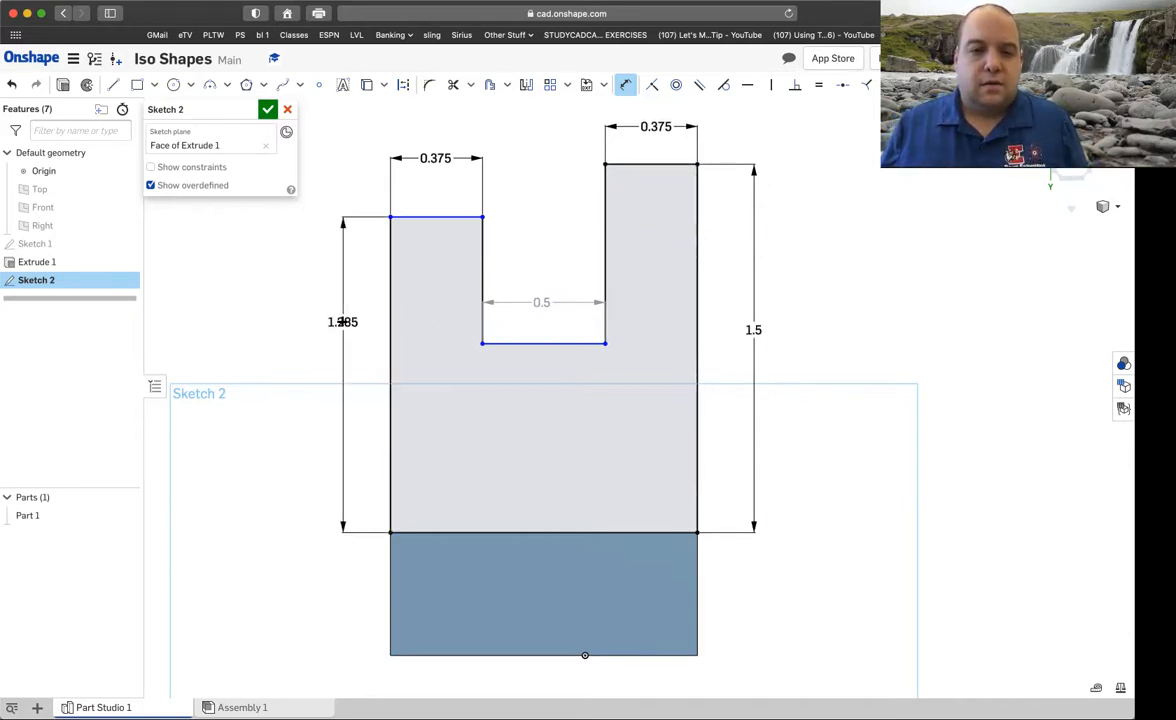
left_click(297, 299)
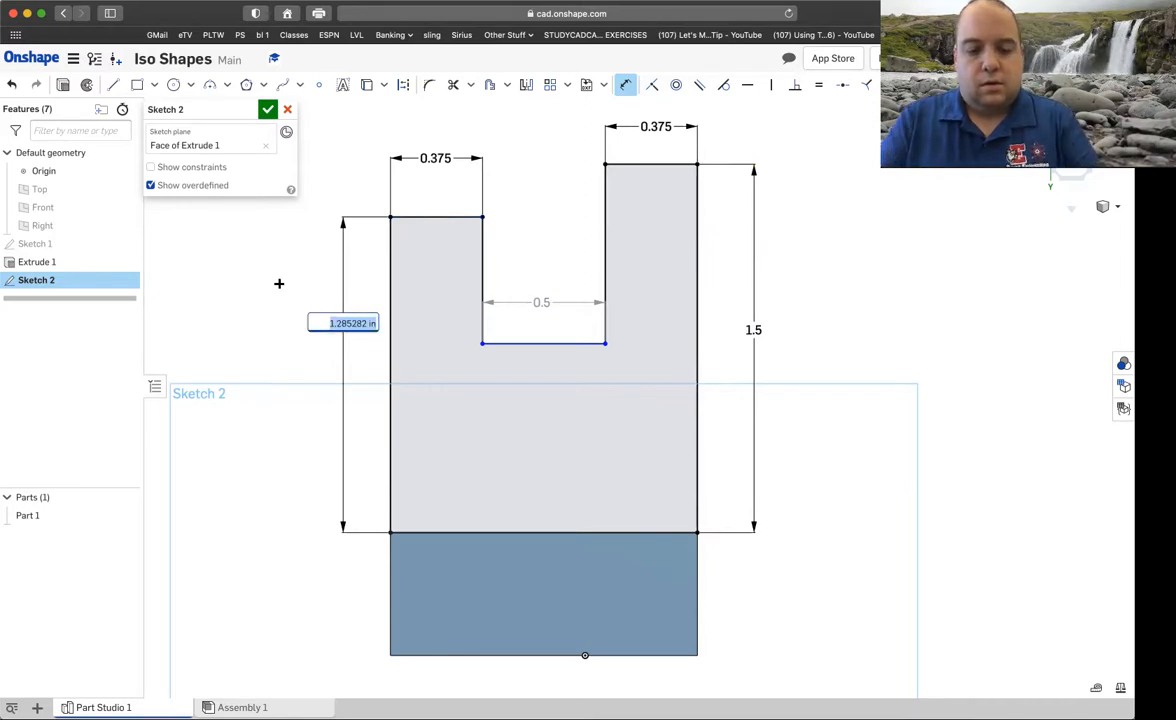
type("1")
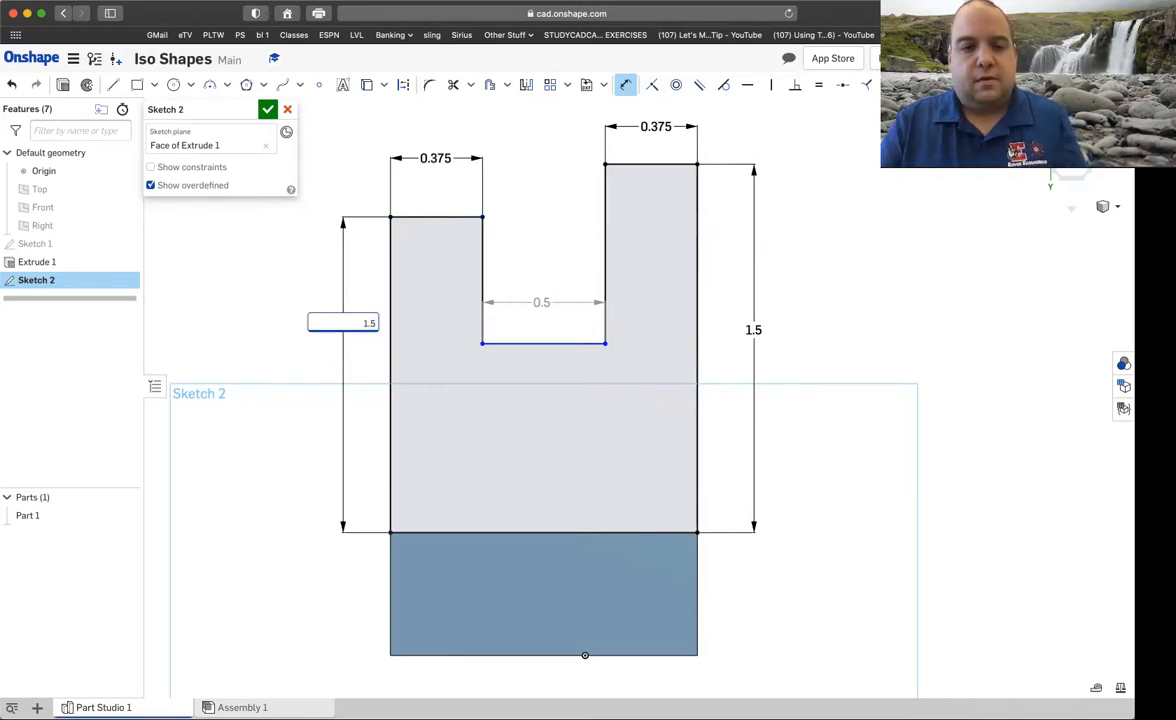
type(".5")
key("Return")
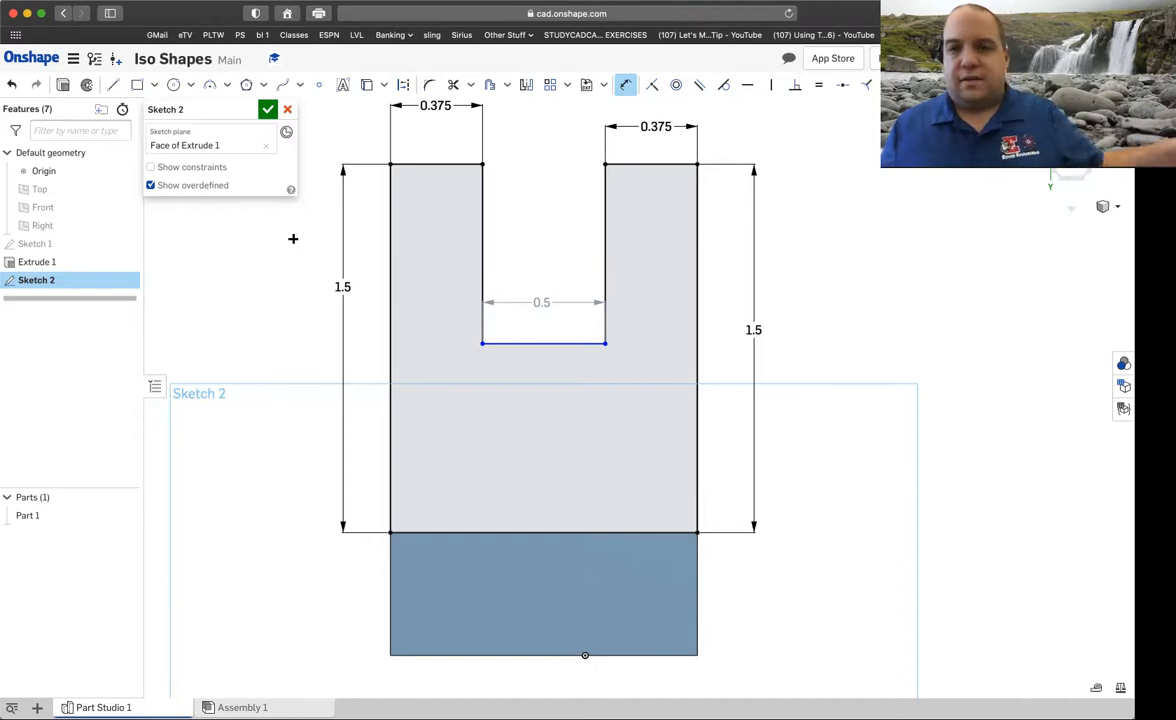
left_click(267, 110)
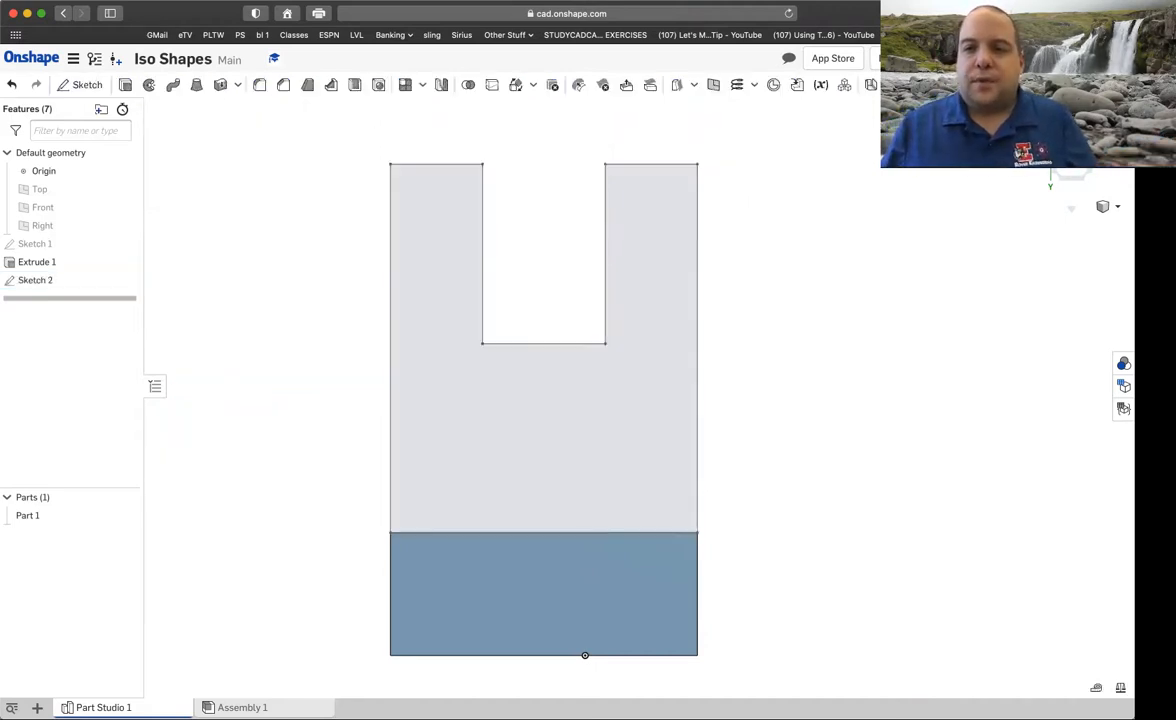
Step: Extrude the notched bottom-face profile upward as a blind solid with a depth of .5 in, added to the existing block
right_click_drag(585, 655, 428, 405)
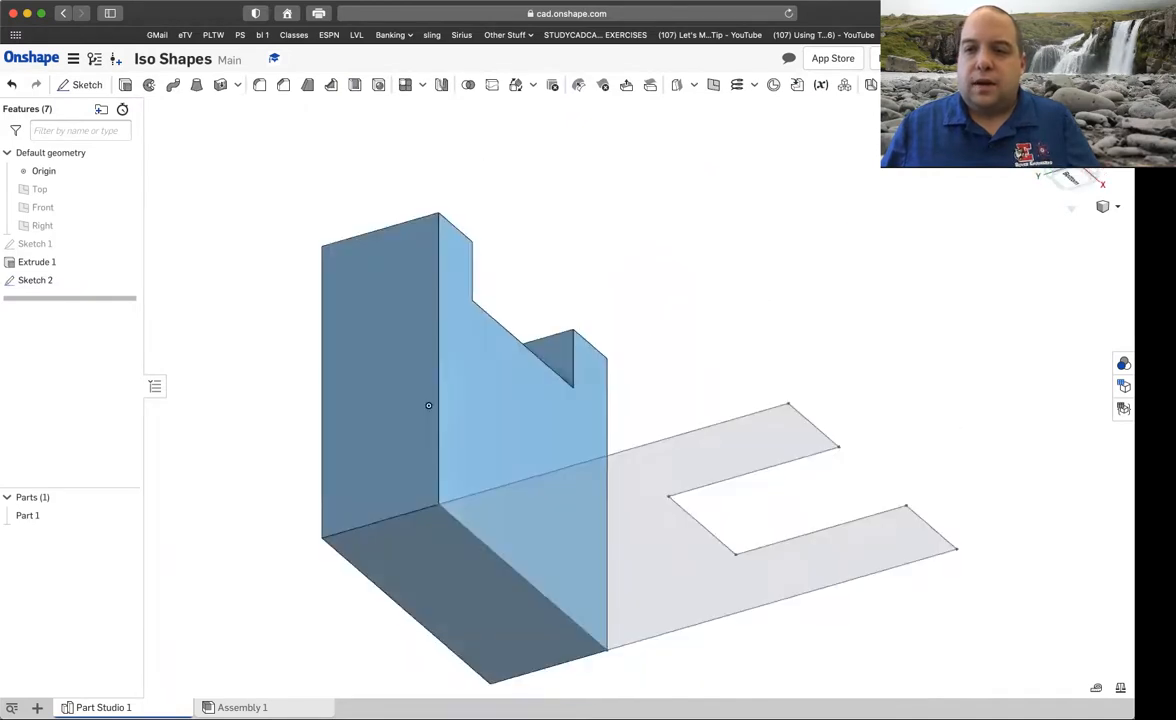
left_click(1035, 175)
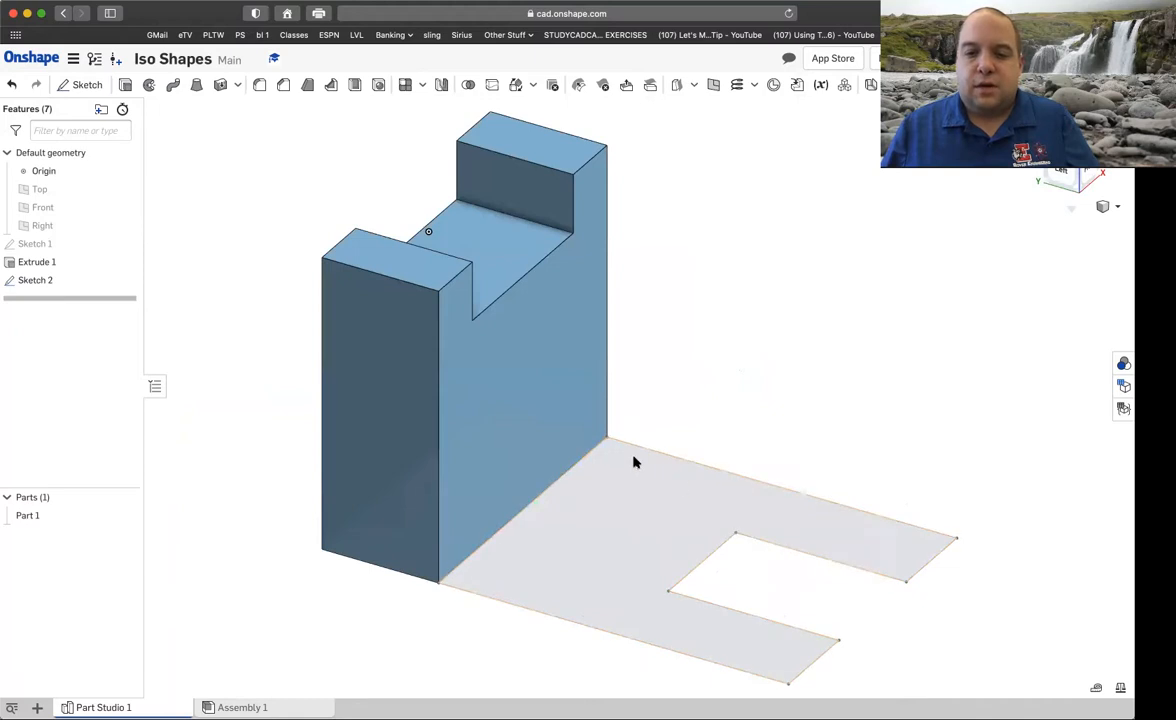
left_click(124, 84)
left_click(643, 544)
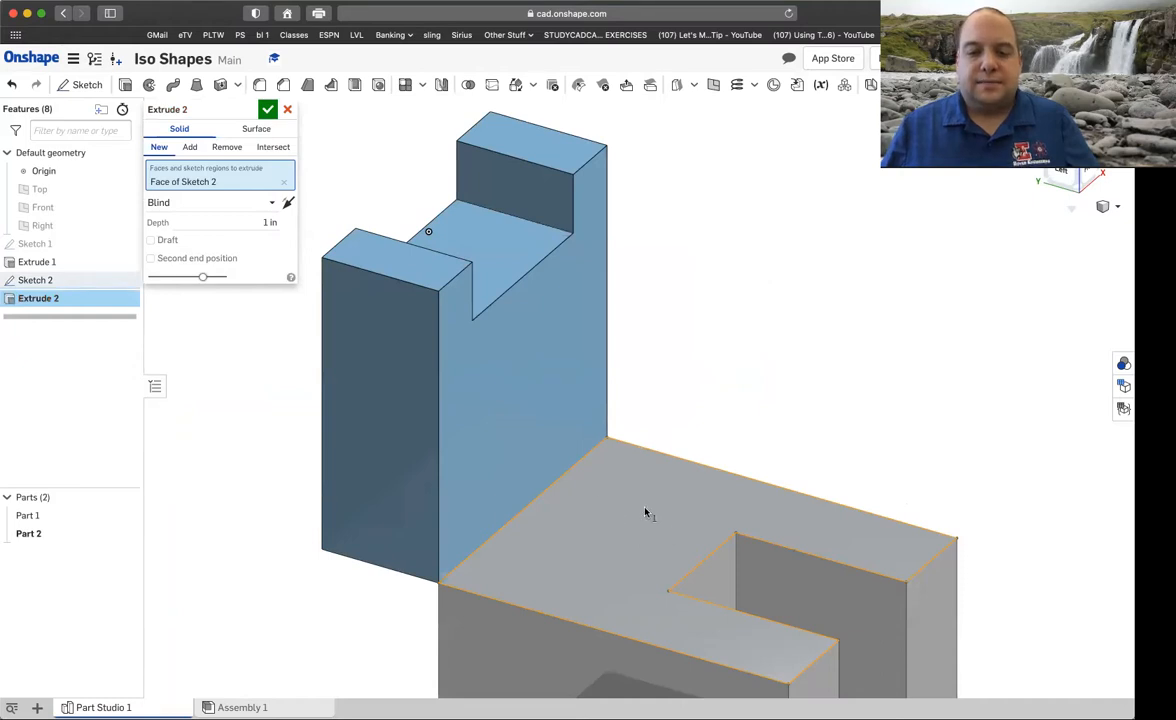
scroll(646, 513, "up", 2)
scroll(646, 513, "down", 6)
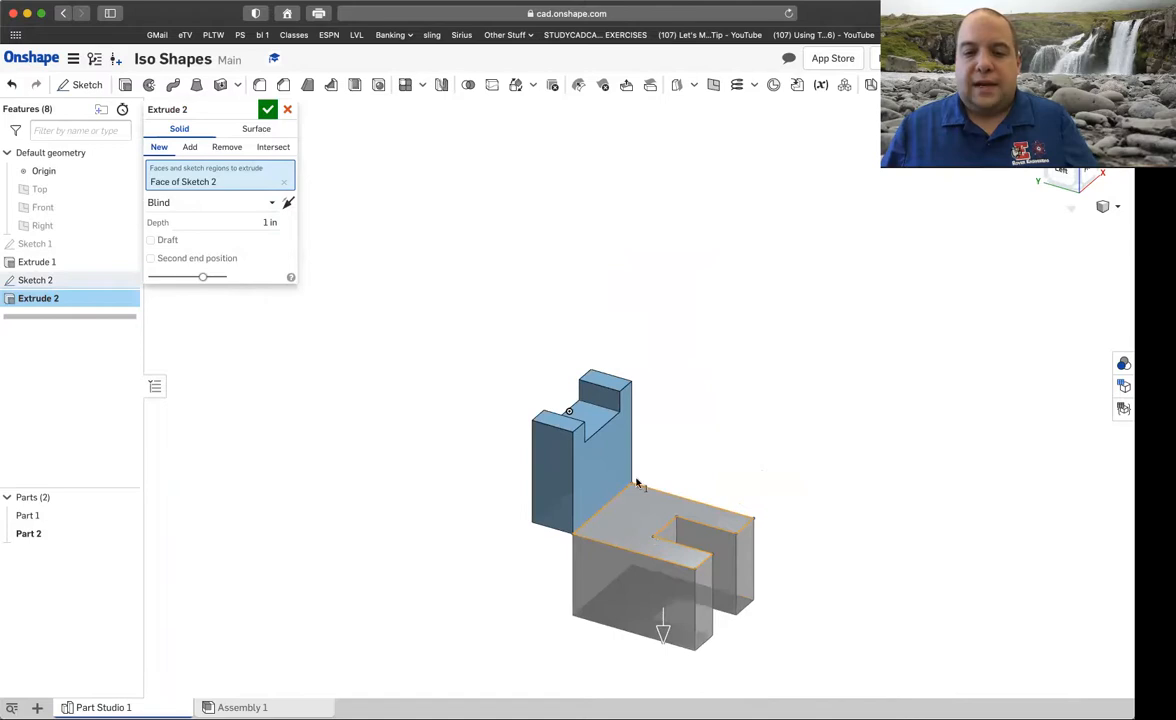
scroll(646, 524, "down", 1)
scroll(646, 524, "up", 5)
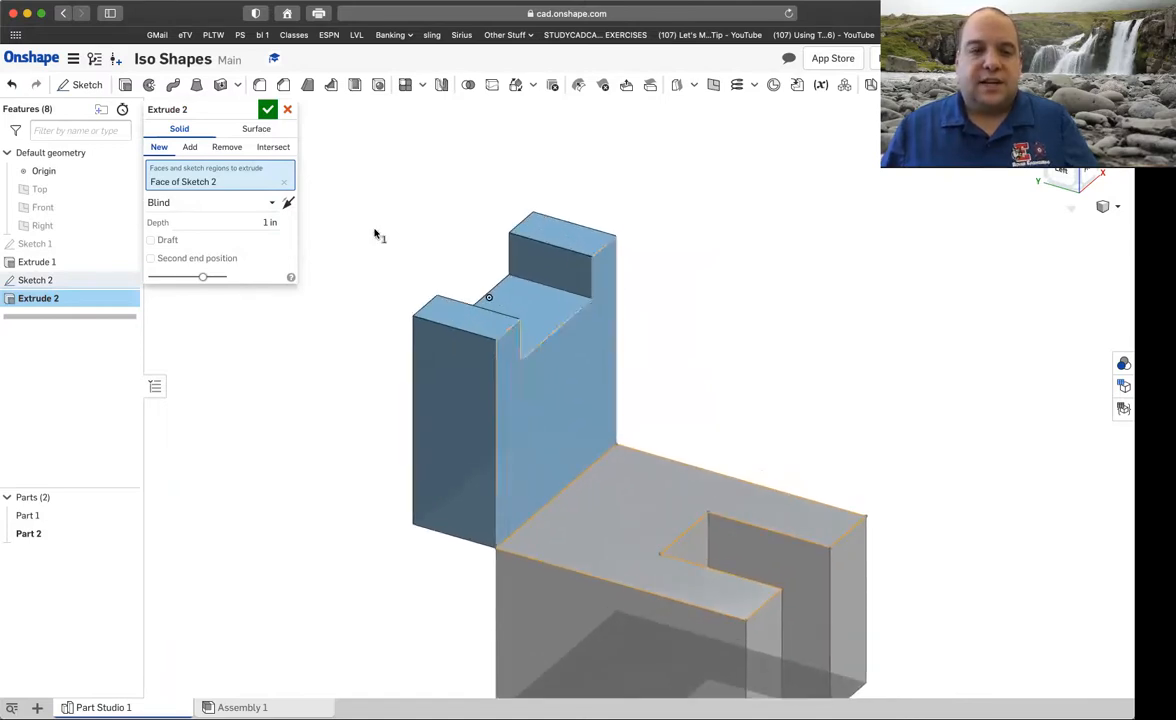
left_click(288, 205)
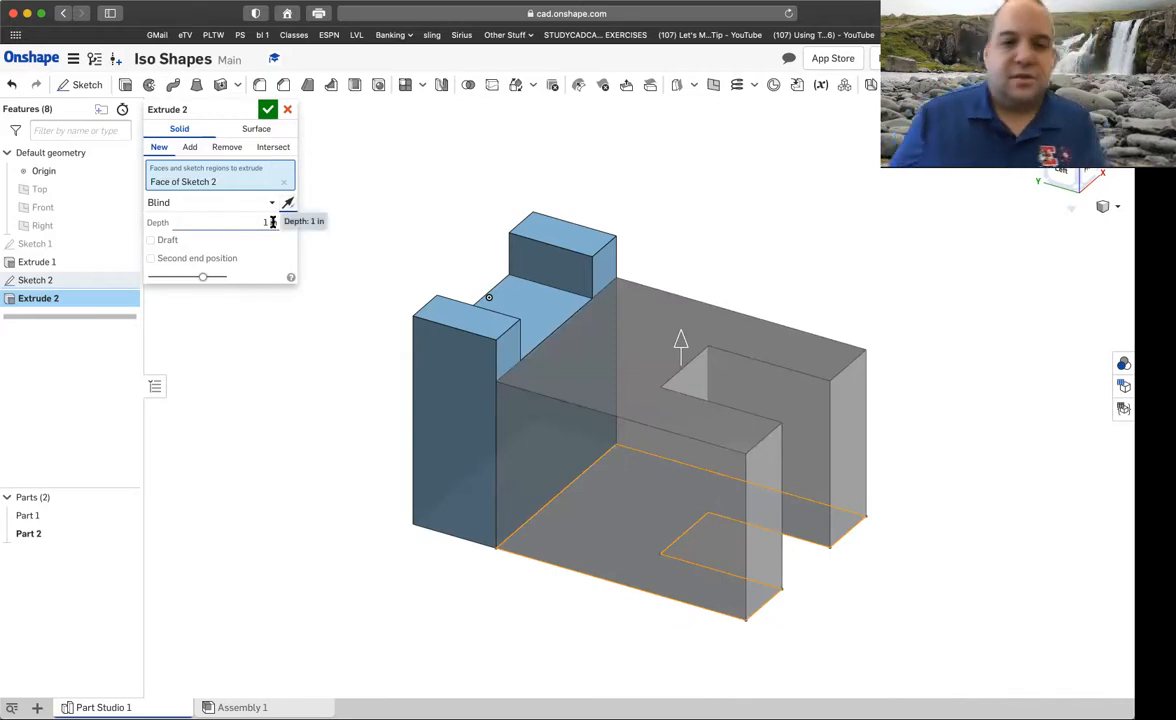
left_click_drag(262, 221, 291, 222)
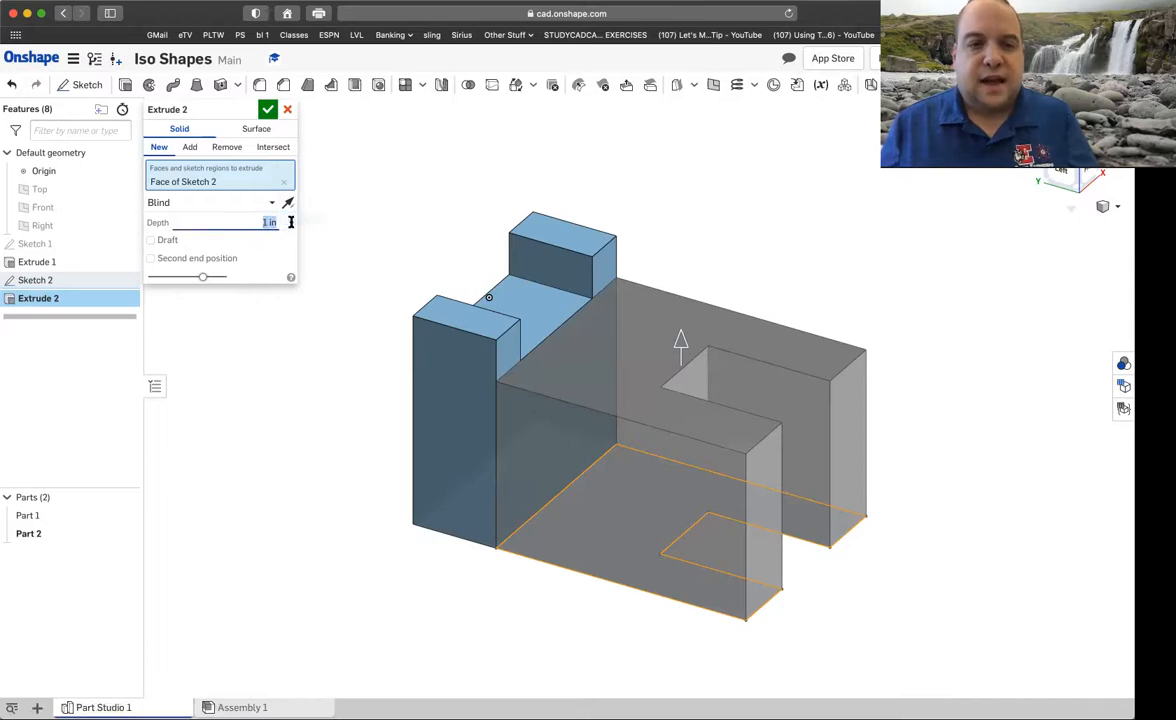
key("BackSpace")
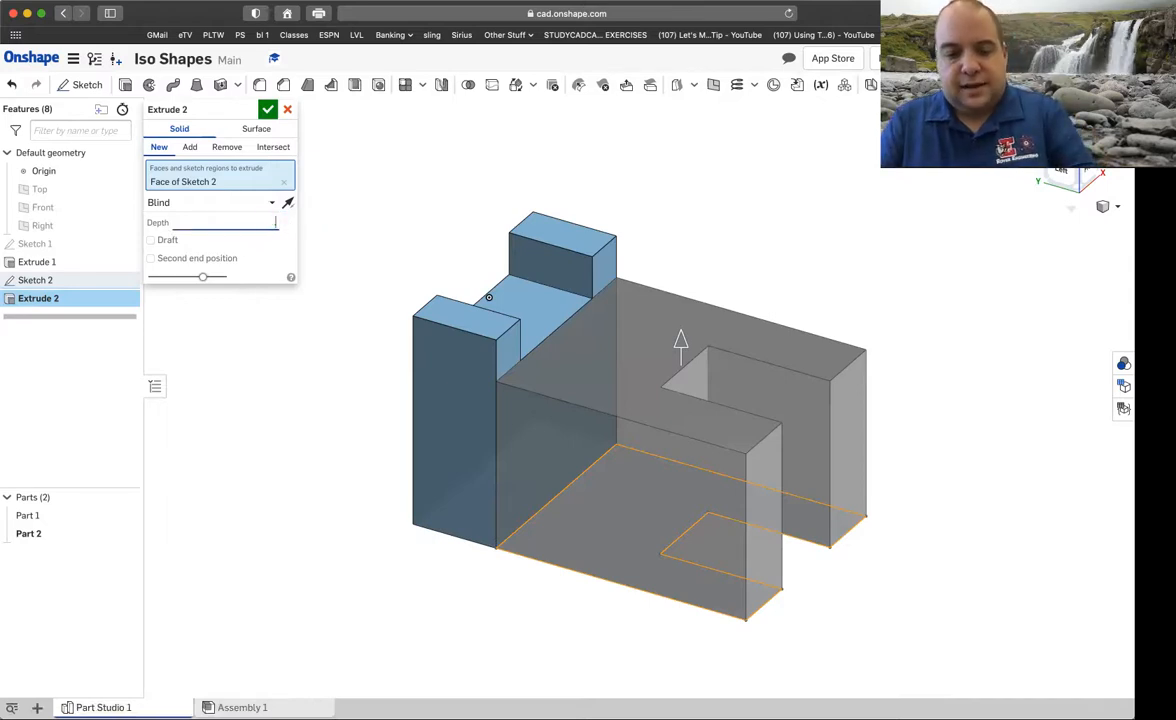
type(".5")
key("Return")
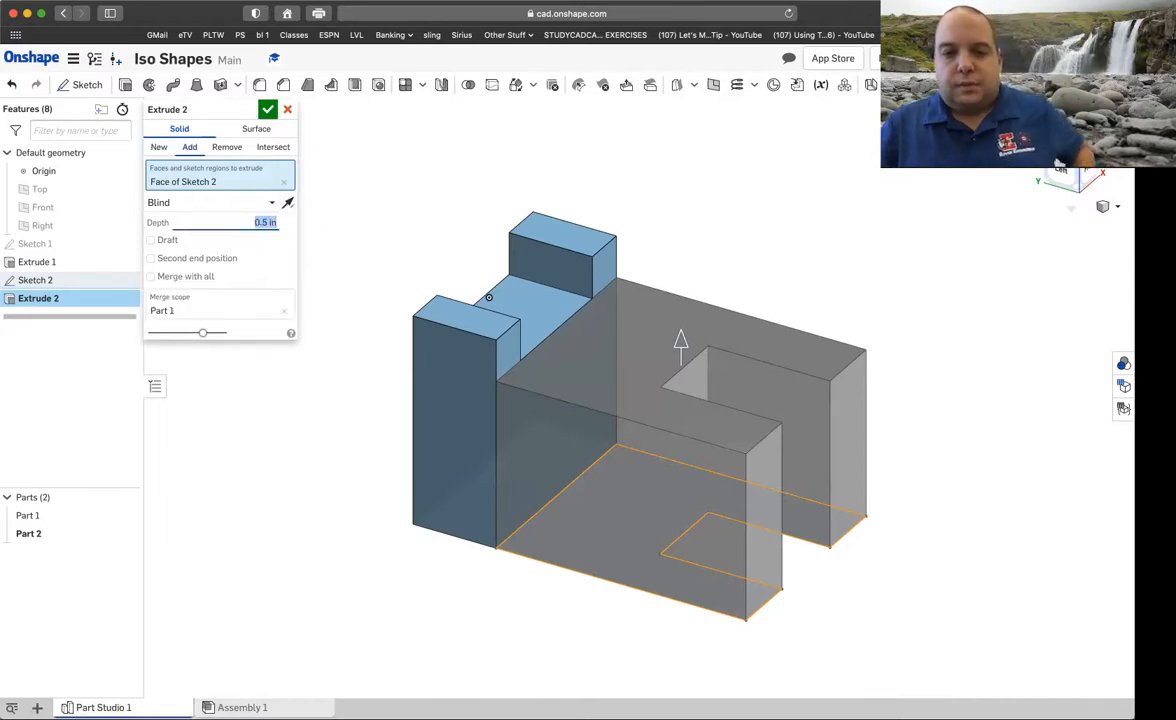
left_click(268, 110)
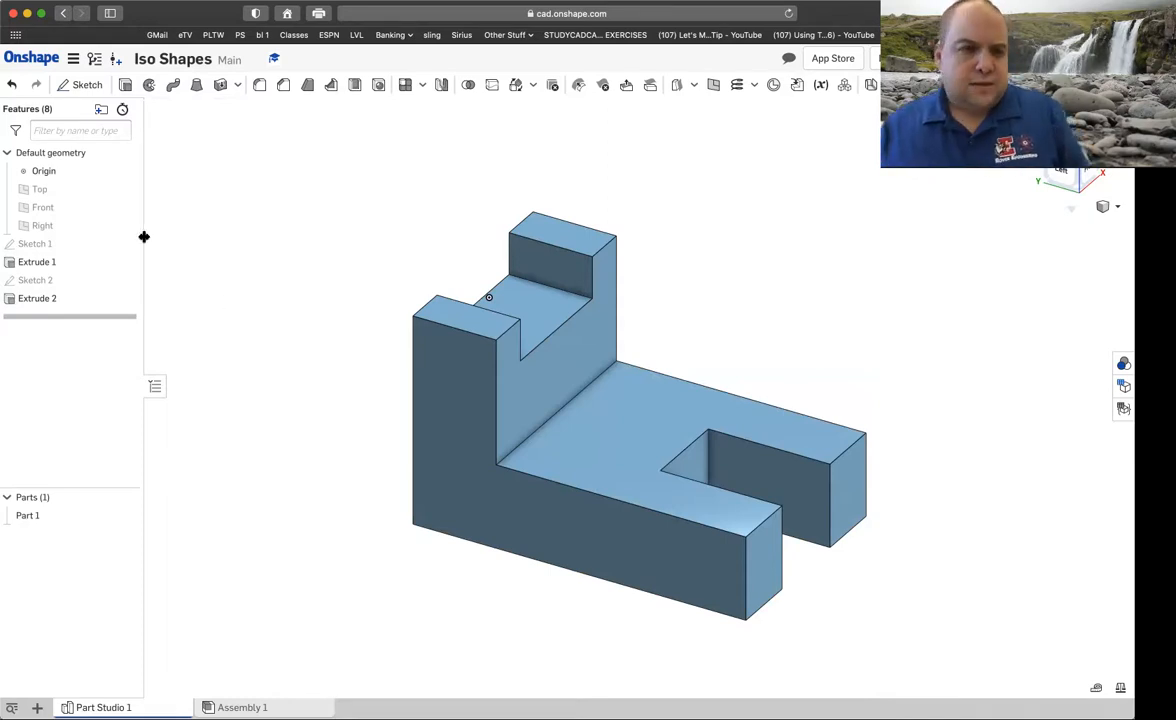
Step: Reopen the bottom-face sketch for editing, view it straight on, and dimension one side edge of the notch to 1 in
double_click(40, 280)
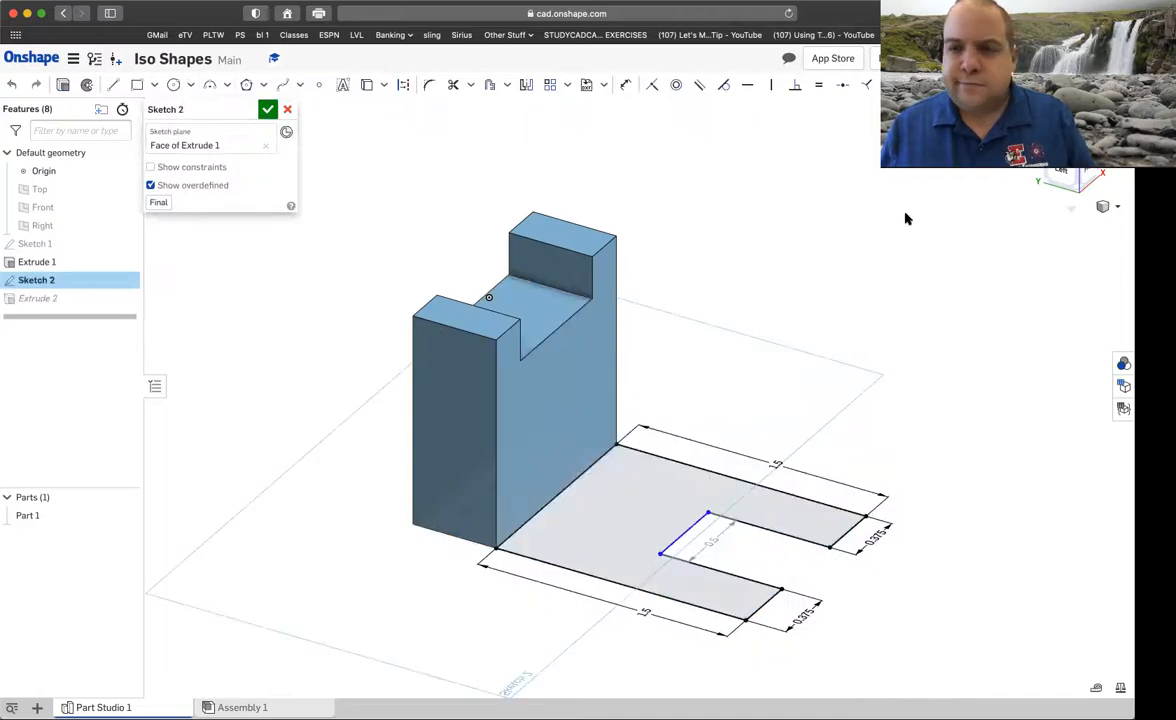
key("n")
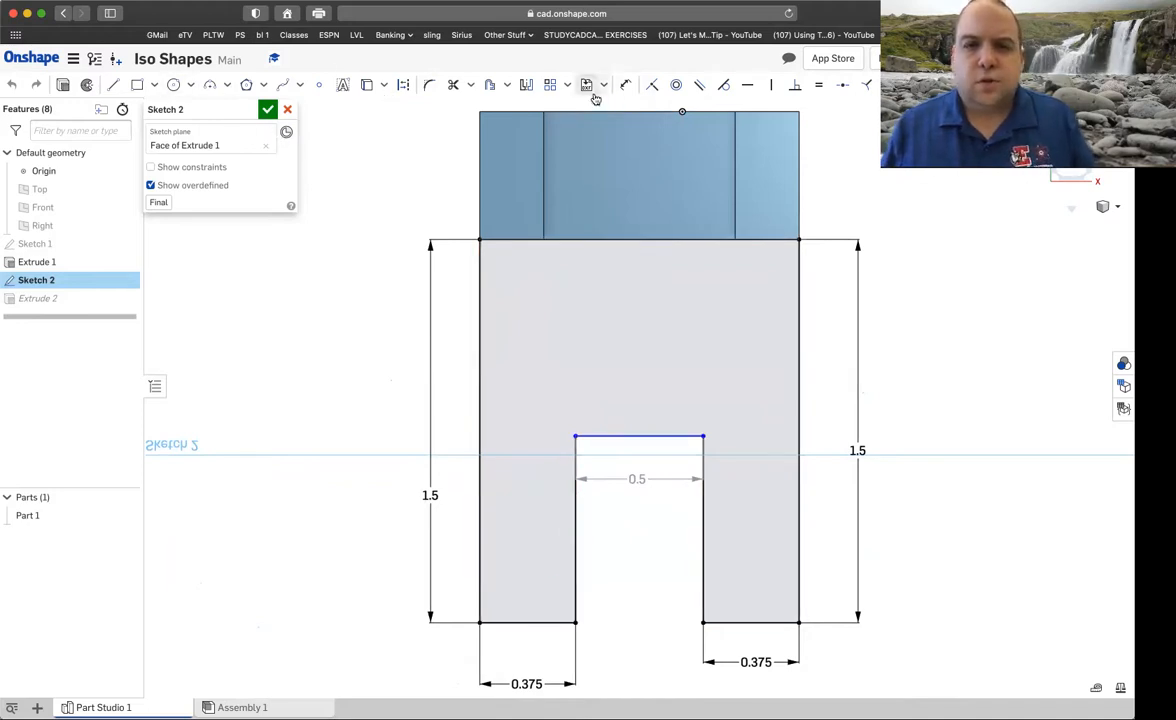
left_click(626, 84)
left_click(703, 530)
left_click(733, 527)
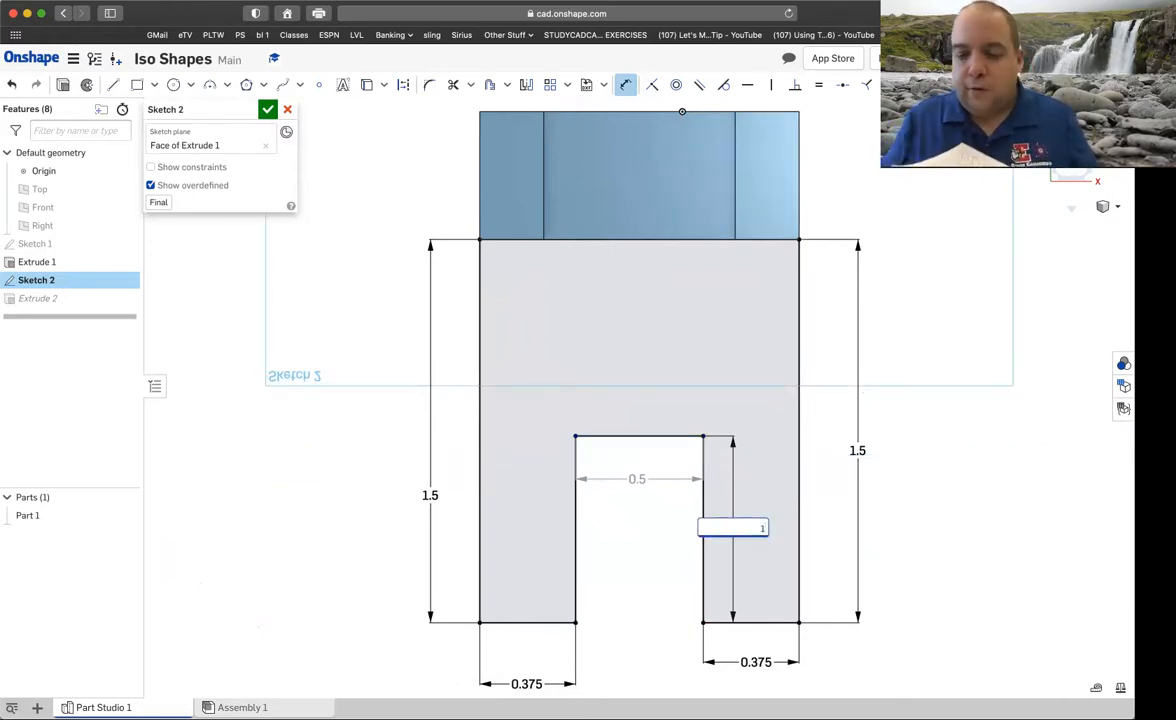
key("Return")
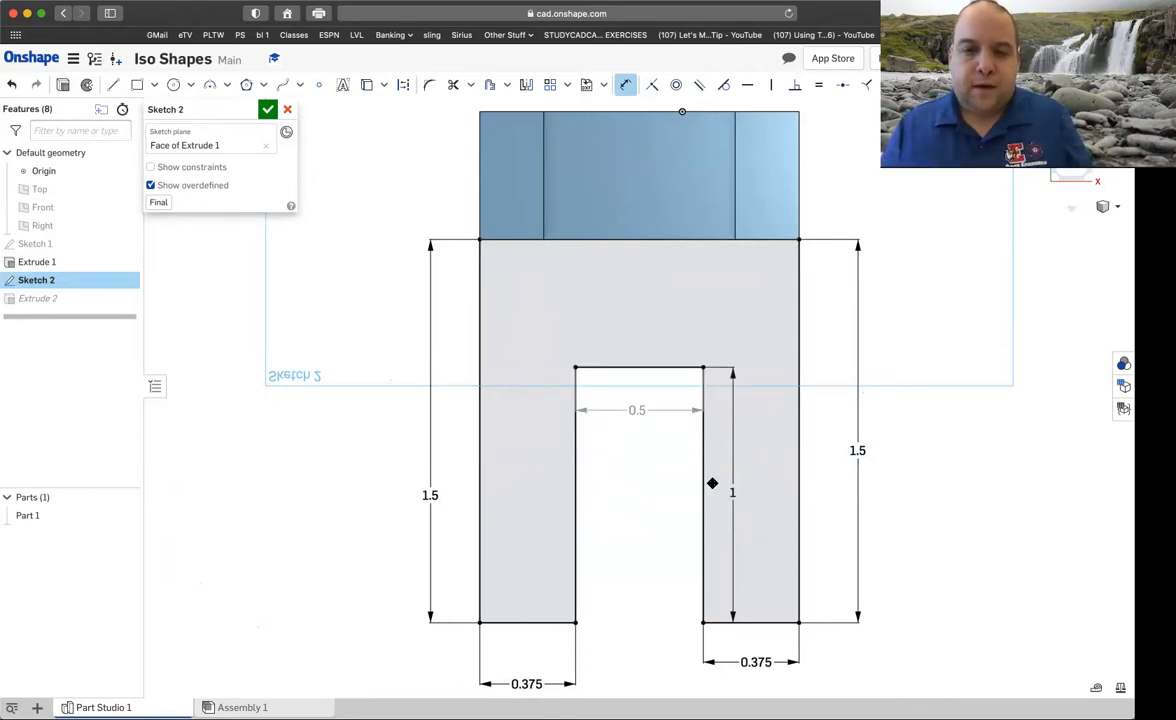
Step: Add a driven dimension for the length of the notch's opposite side edge
left_click(576, 496)
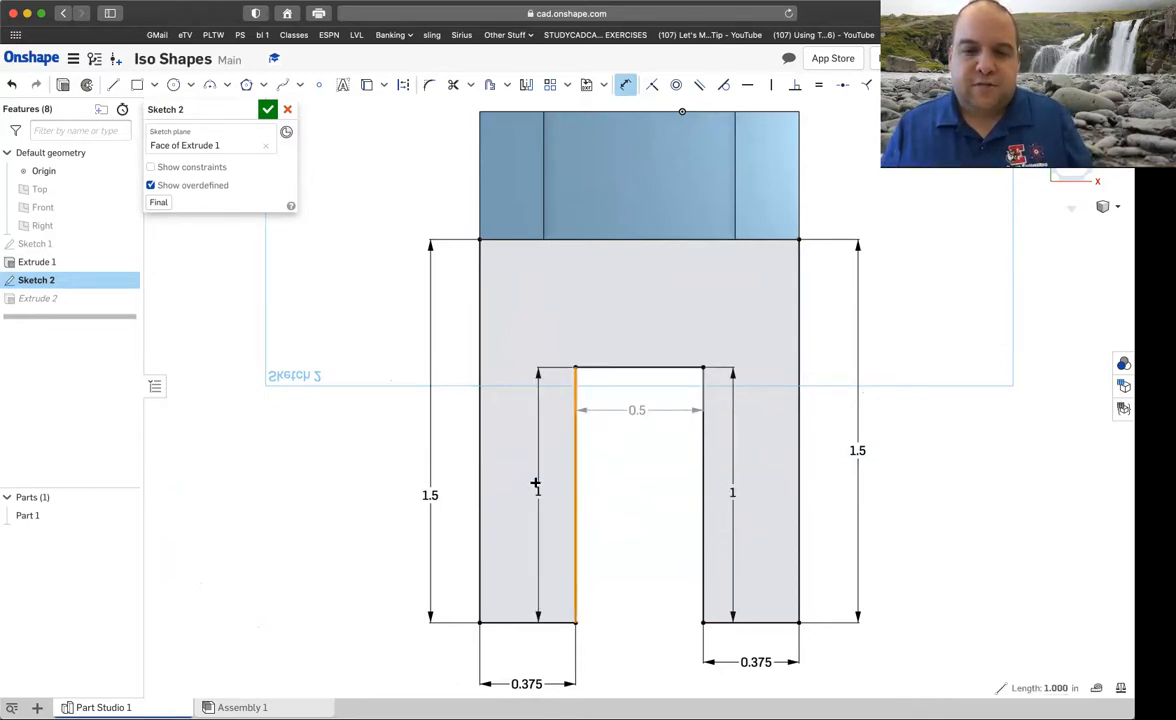
left_click(540, 507)
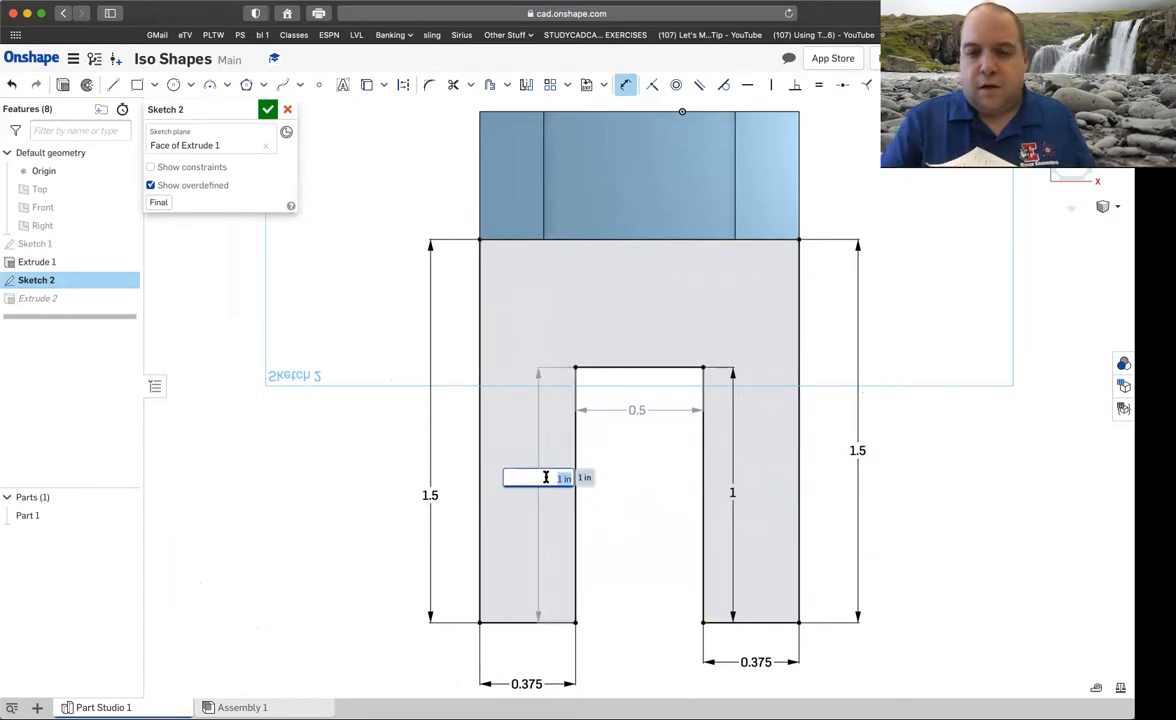
key("Return")
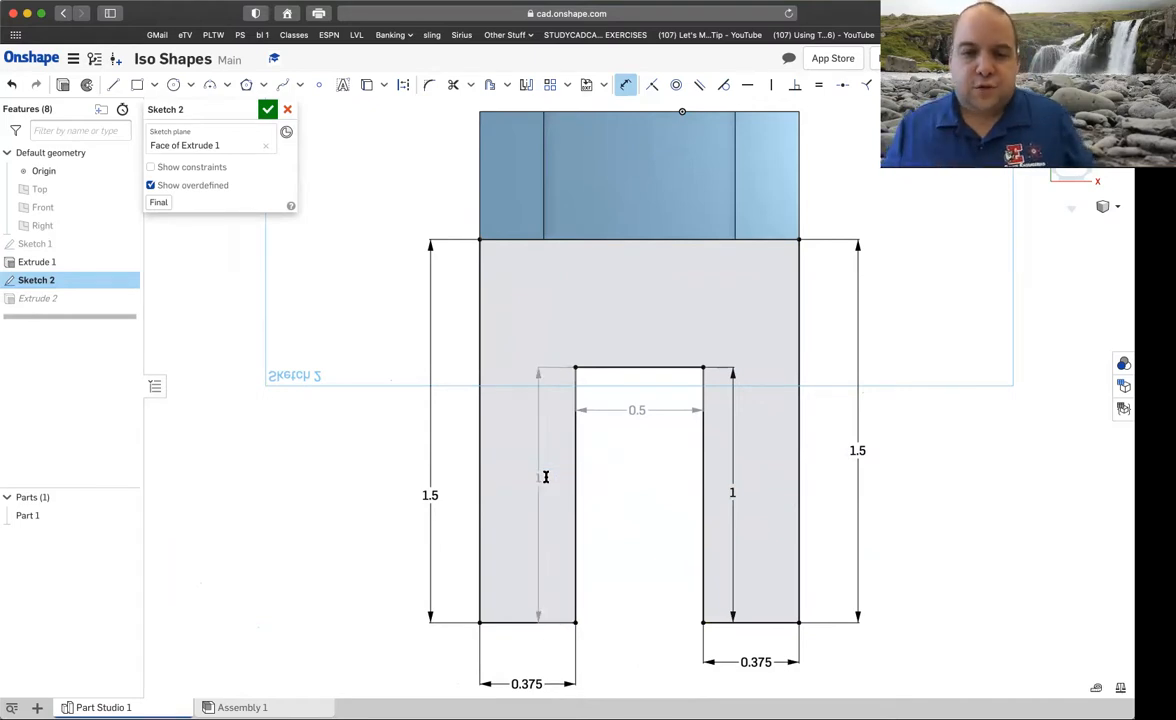
Step: Finish editing the bottom-face sketch and inspect the notched block from several isometric directions
left_click(267, 110)
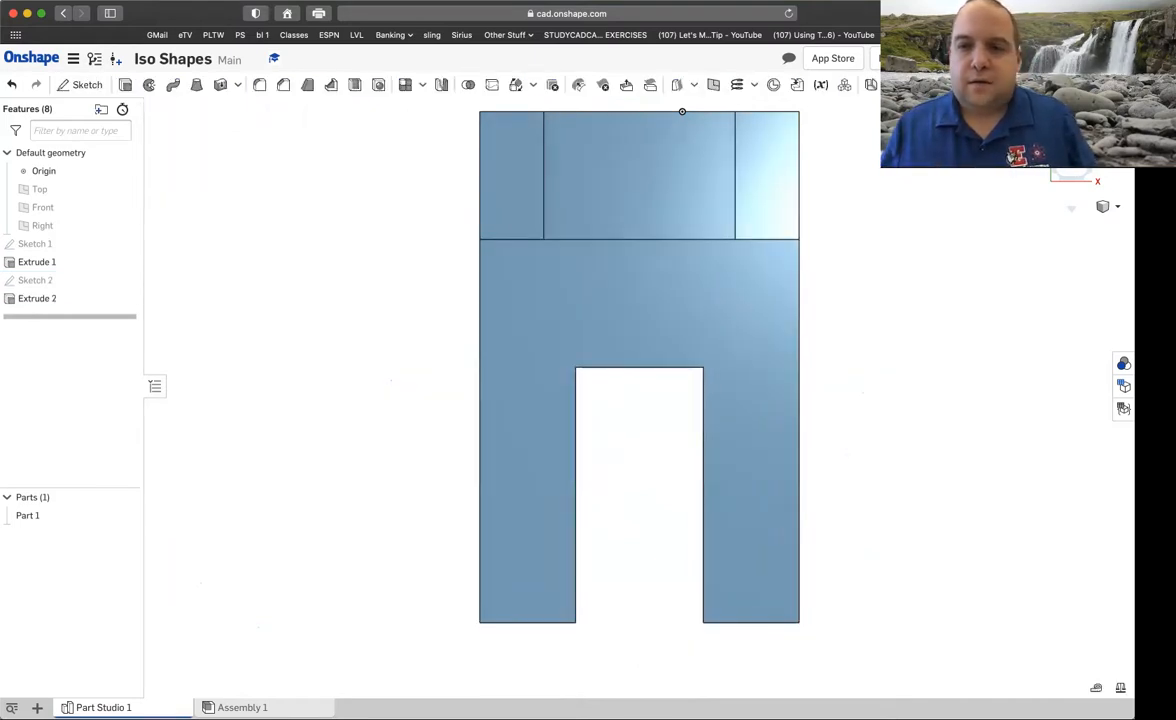
left_click(1088, 145)
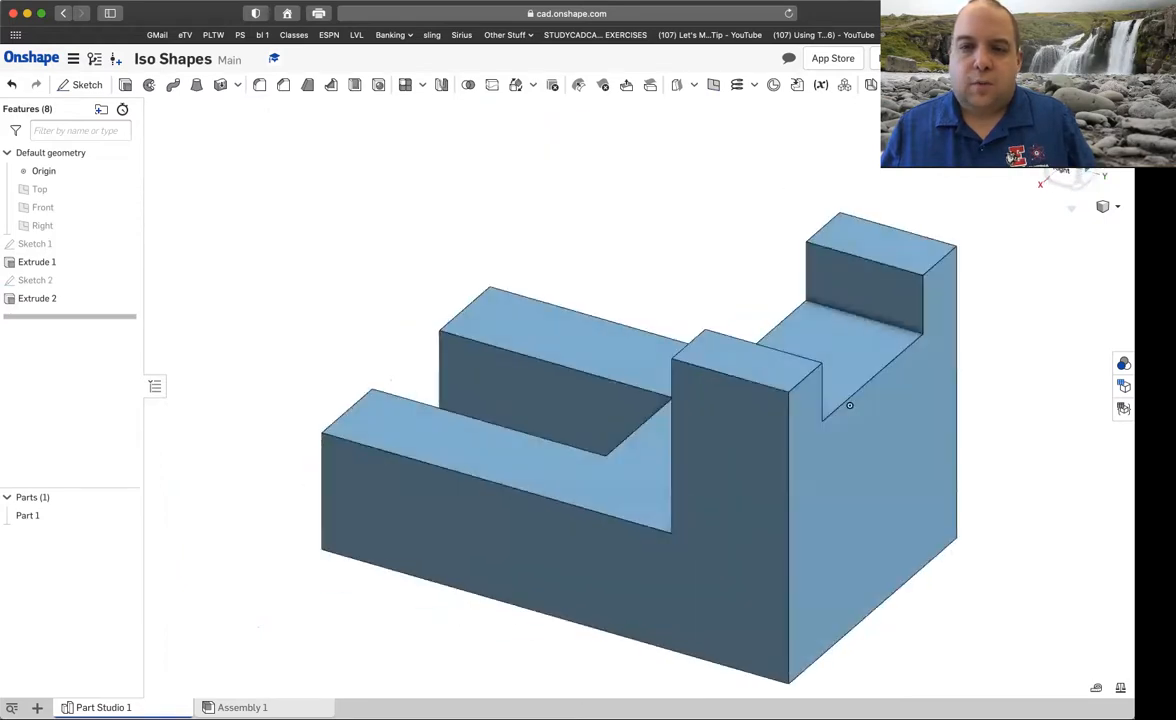
left_click(1046, 149)
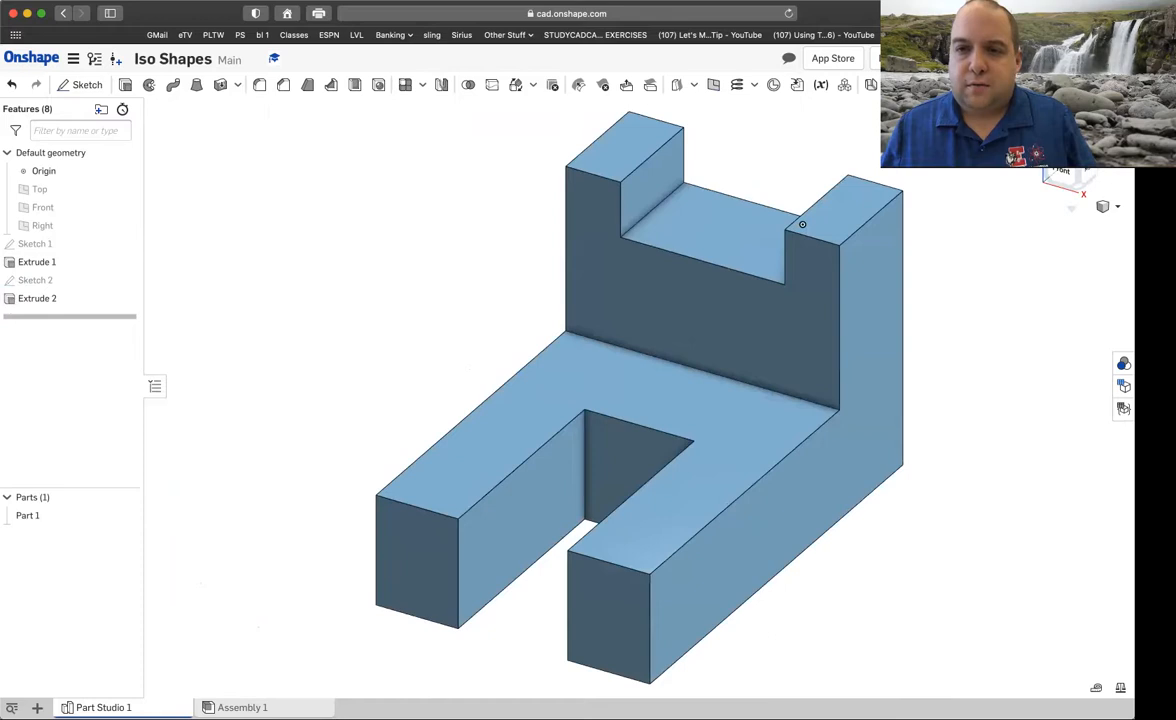
left_click(1046, 149)
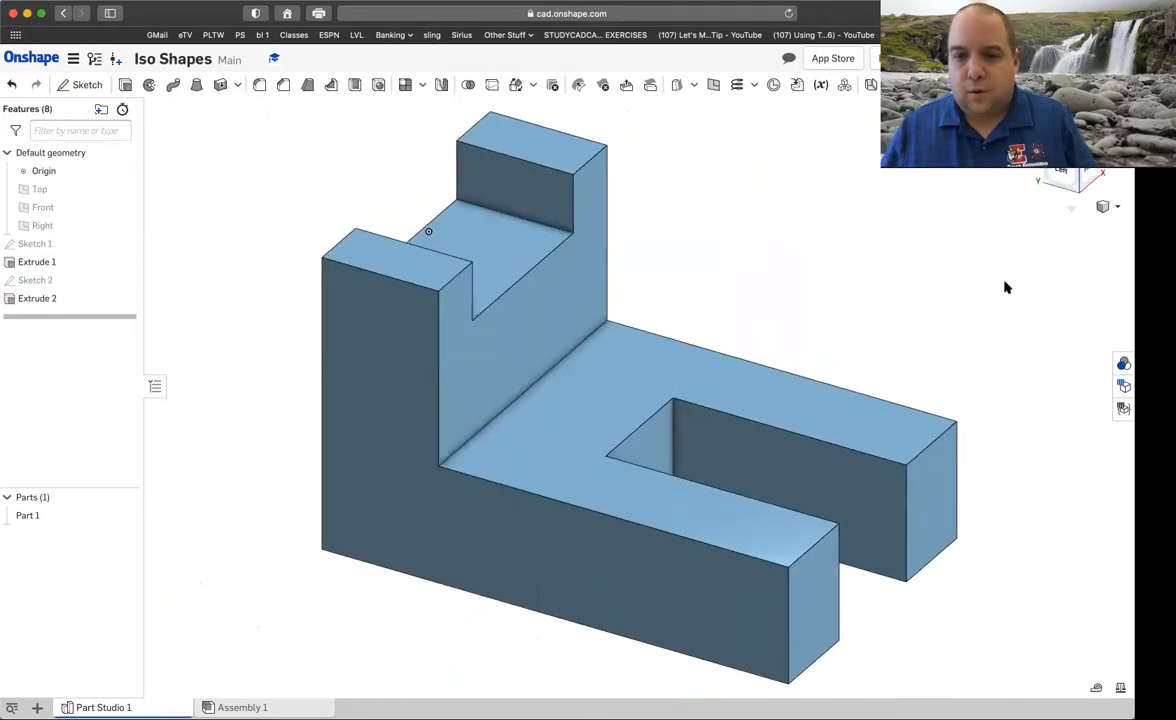
scroll(757, 336, "down", 3)
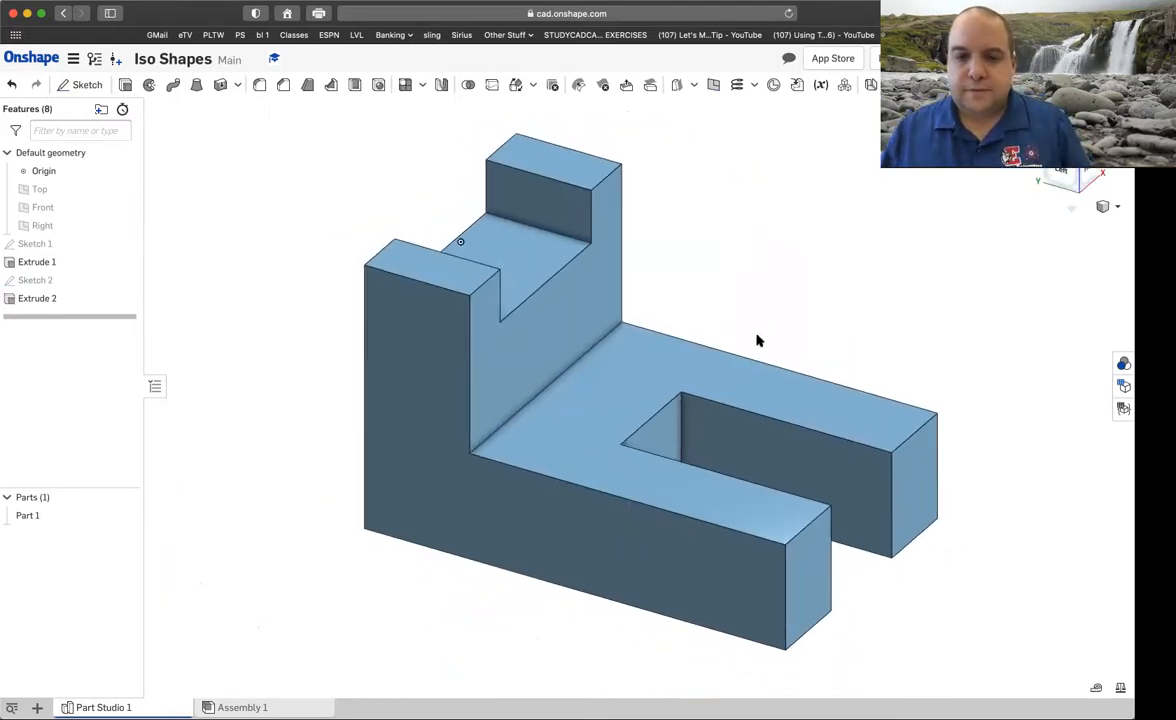
mouse_move(662, 309)
middle_mouse_down()
mouse_move(670, 323)
mouse_move(681, 306)
middle_mouse_up()
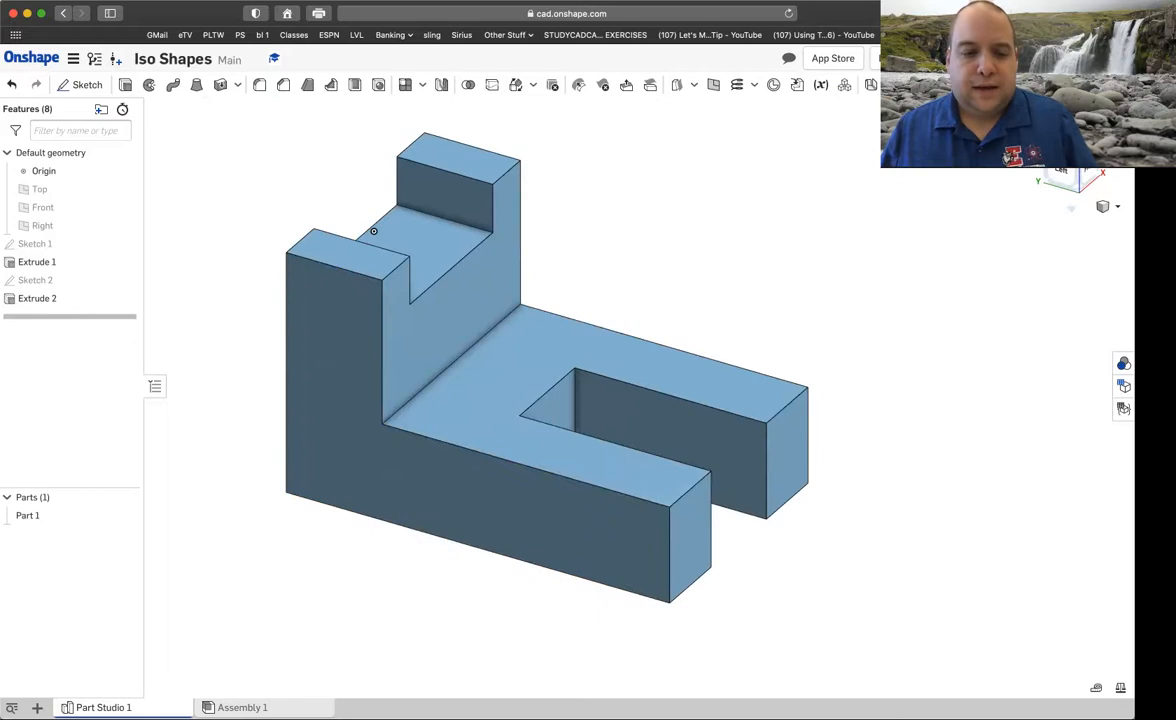
Step: Rename the current part studio as Part1
mouse_move(122, 707)
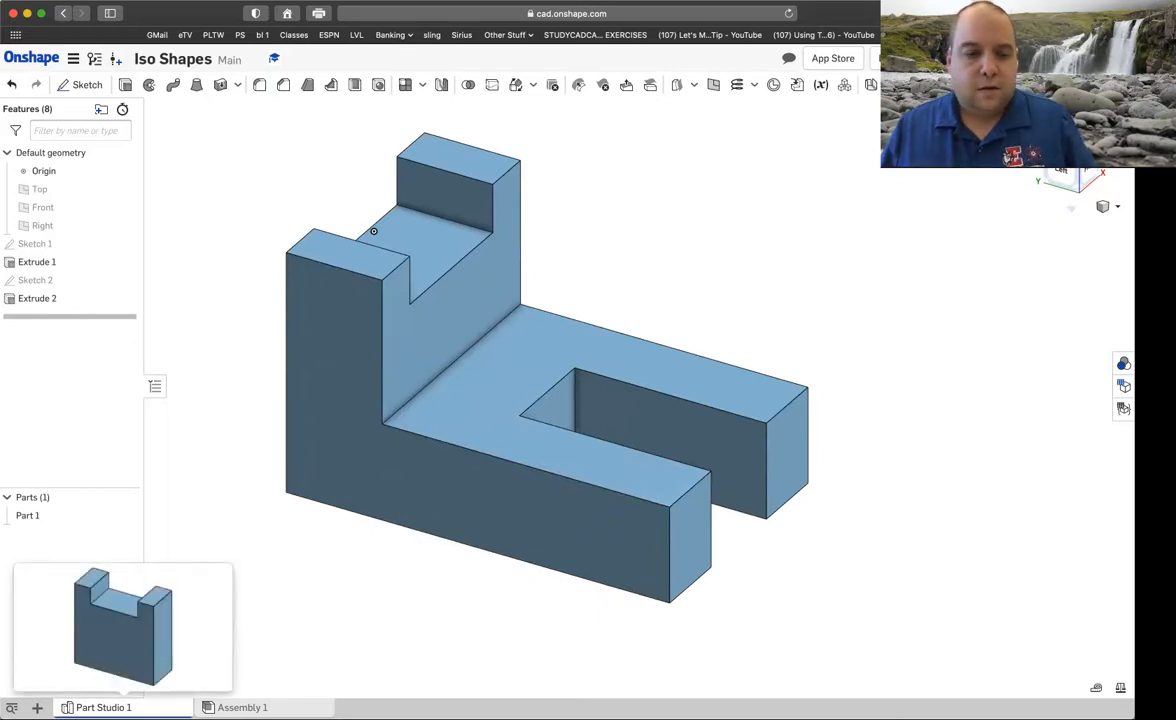
right_click(115, 707)
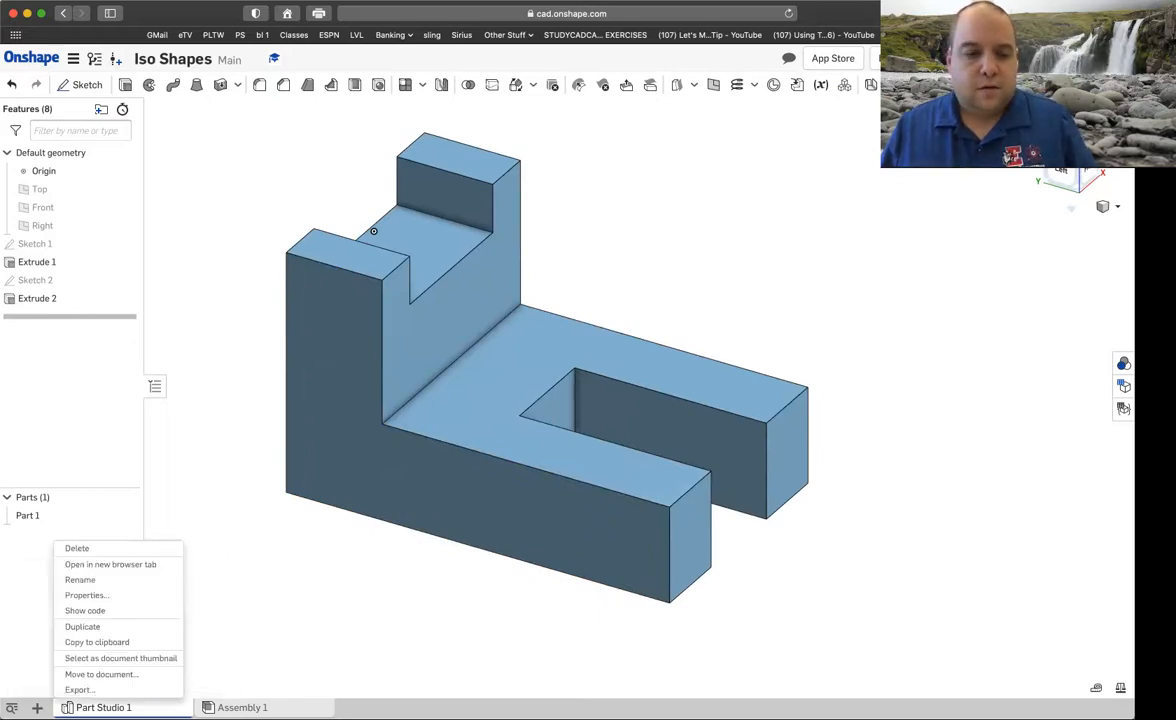
left_click(127, 582)
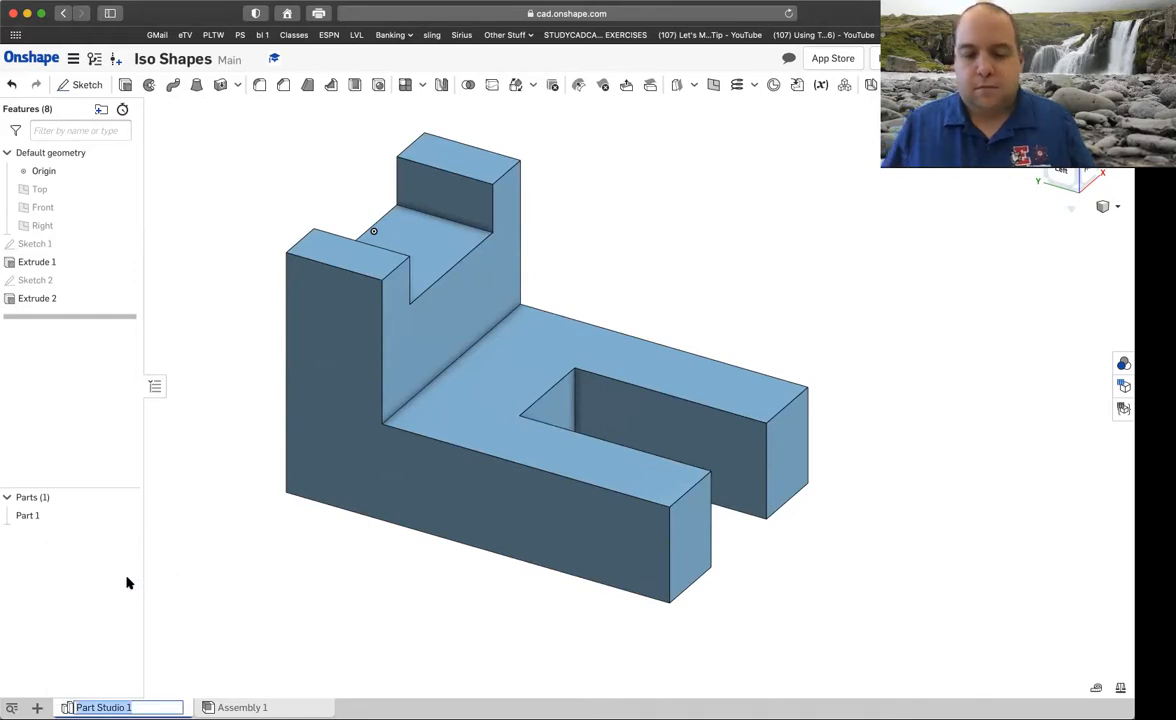
type("Part1")
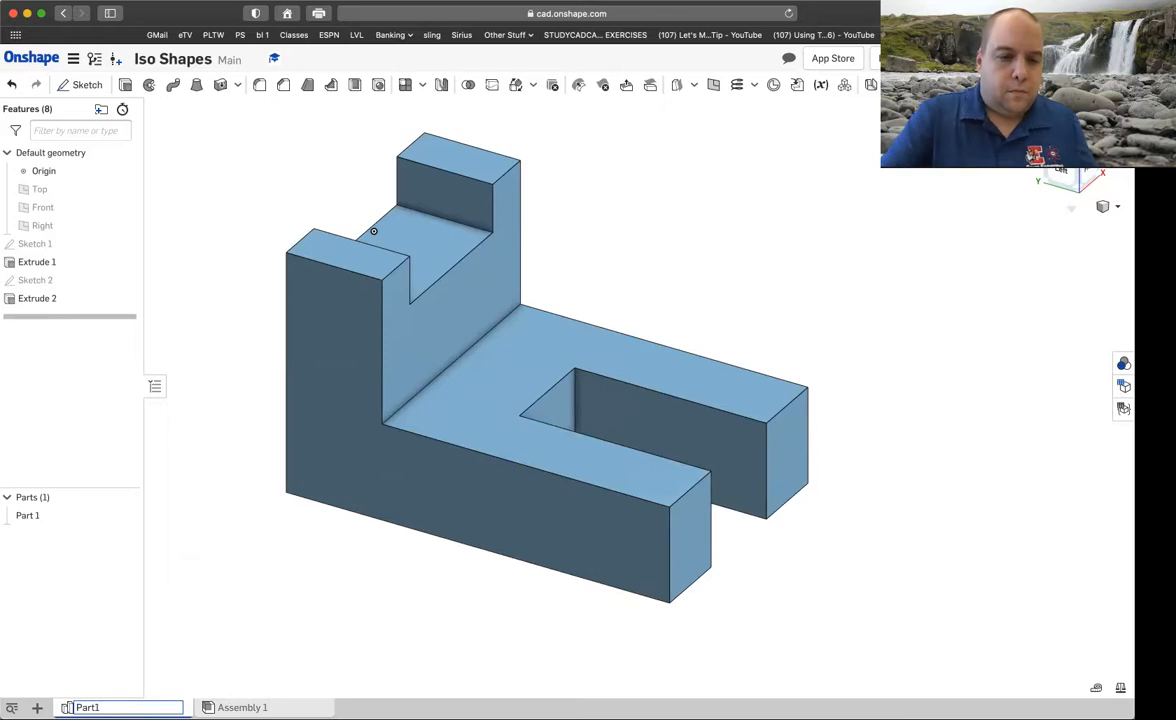
key("Return")
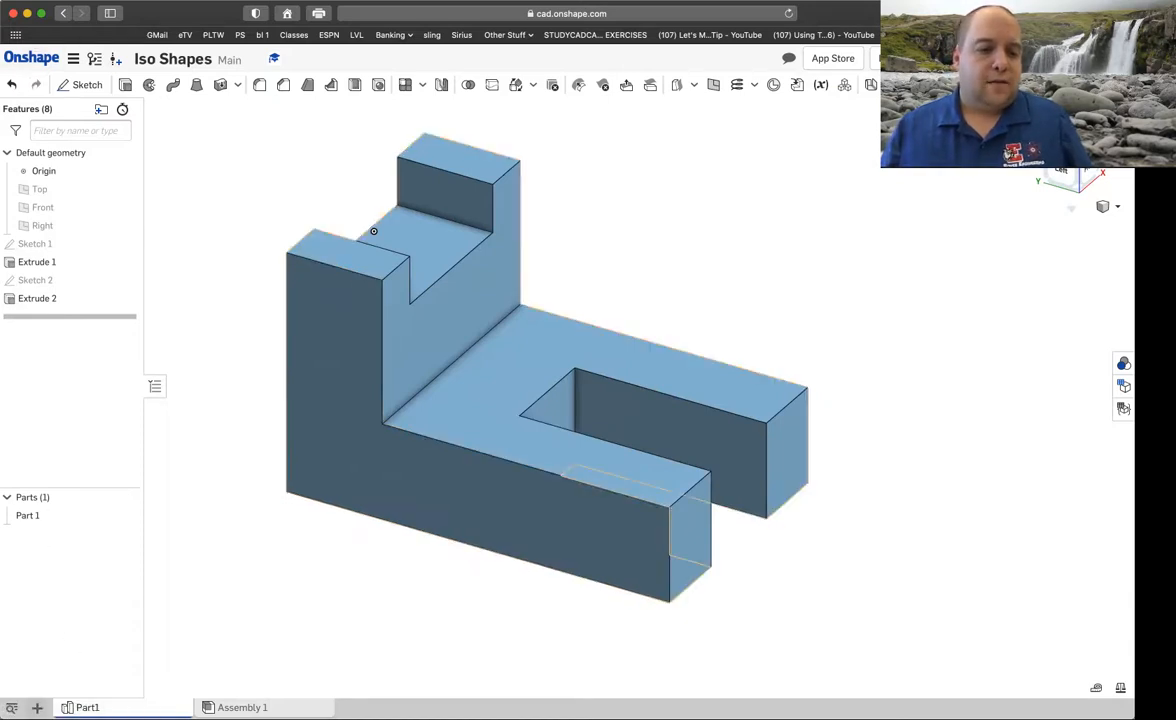
Step: Create a new part studio and hide its Top and Right planes
left_click(37, 707)
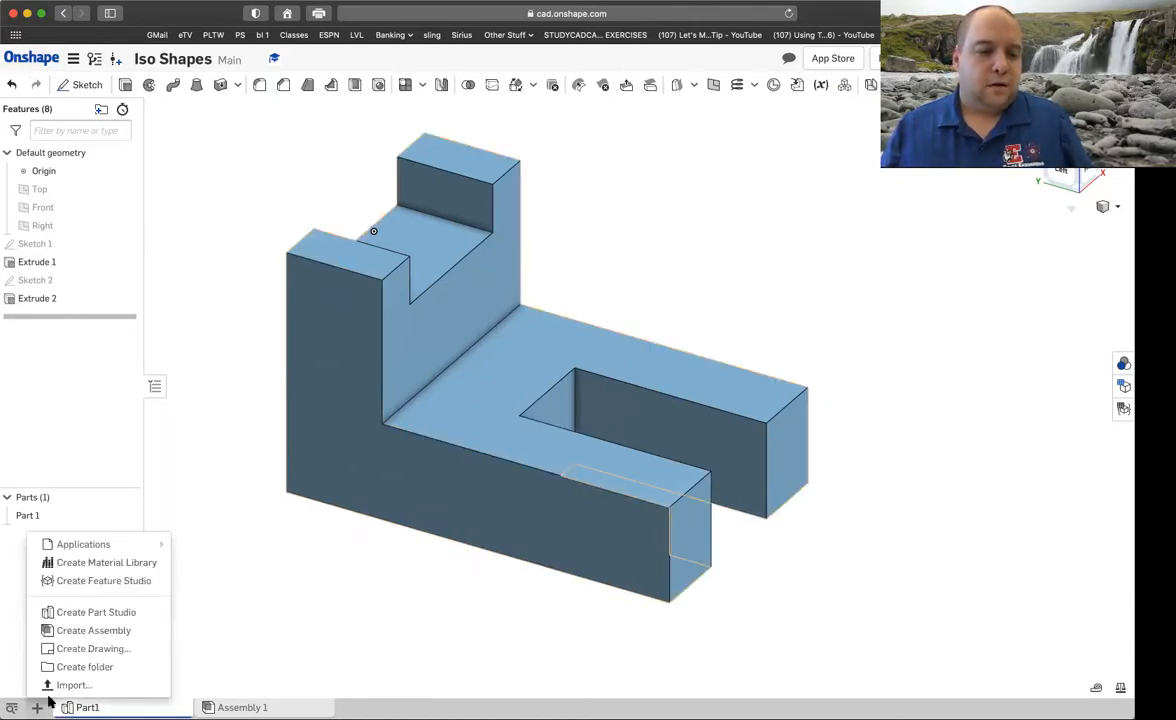
left_click(133, 613)
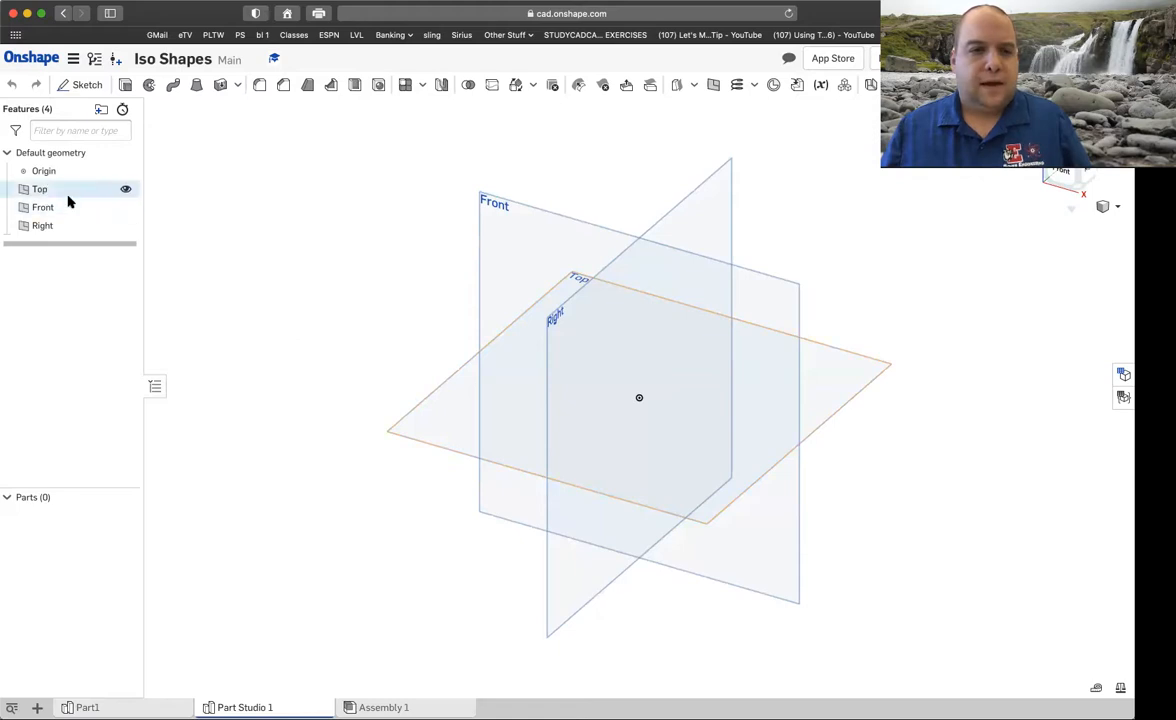
left_click(125, 189)
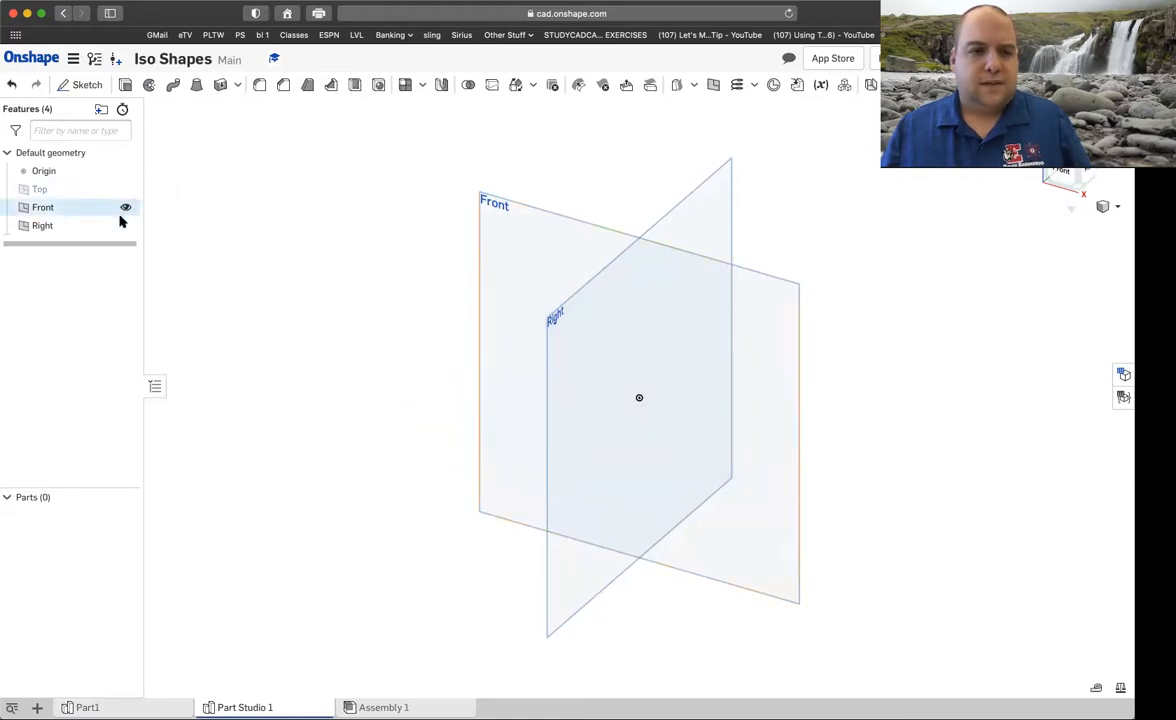
left_click(125, 225)
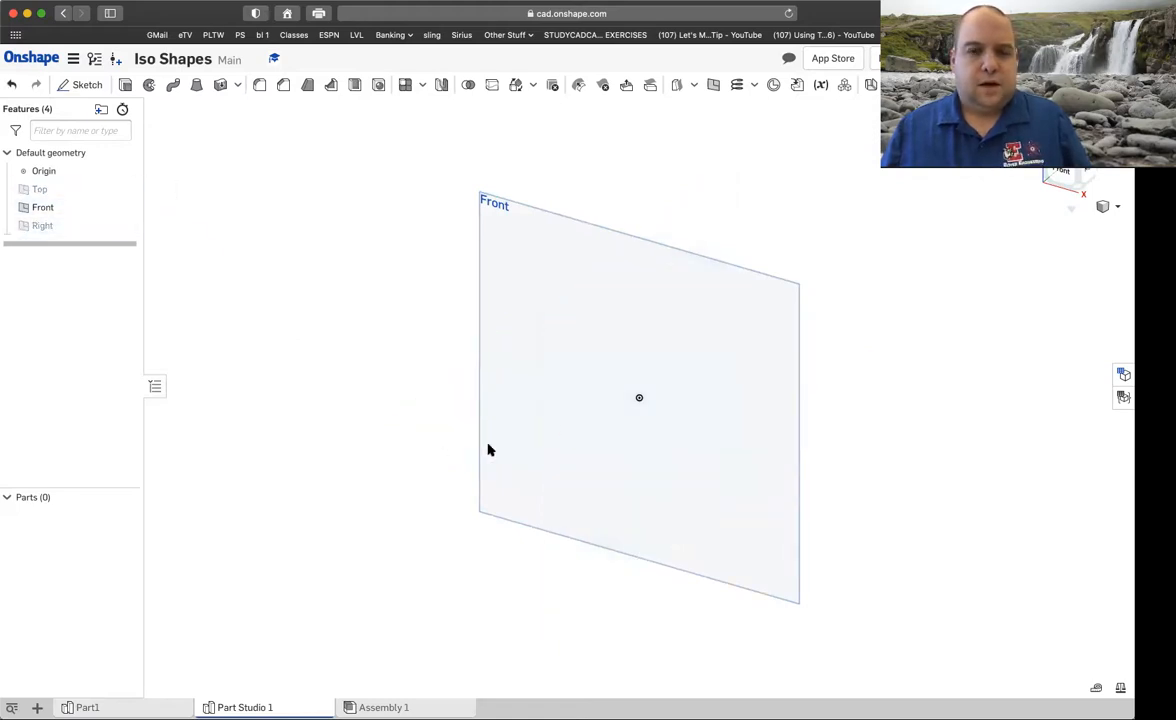
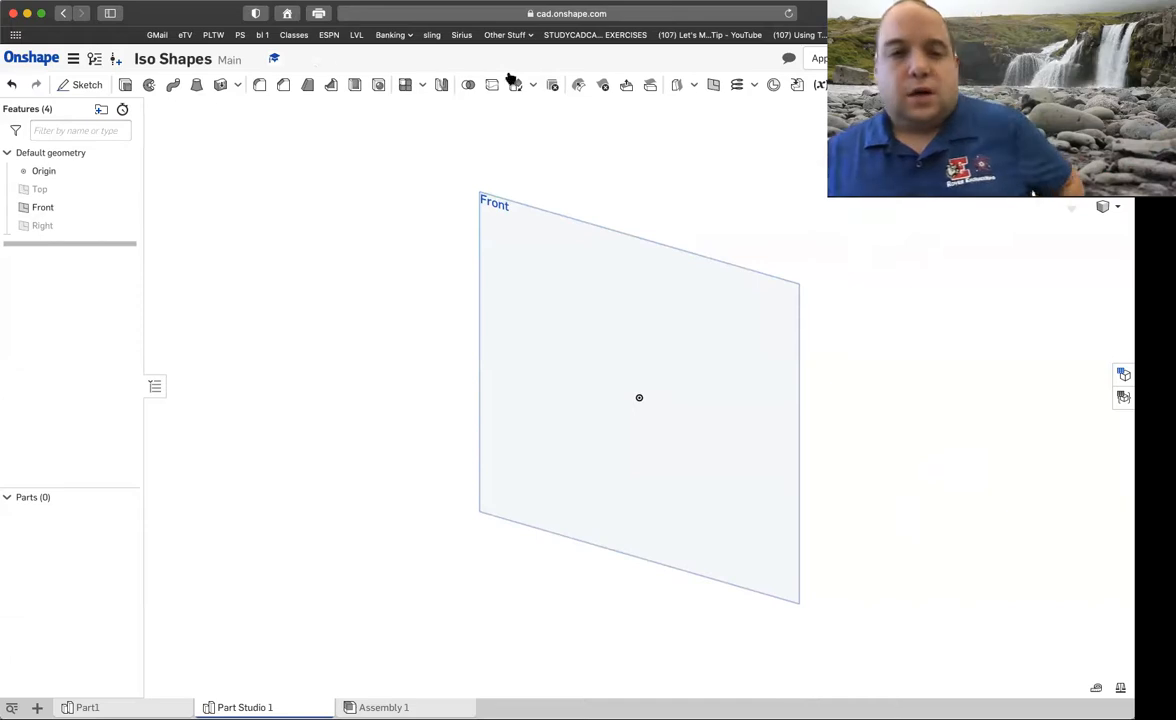
Step: Start a sketch on the Front plane and draw a corner rectangle about 3.42 by 2.05 in around the origin
left_click(80, 85)
left_click(500, 203)
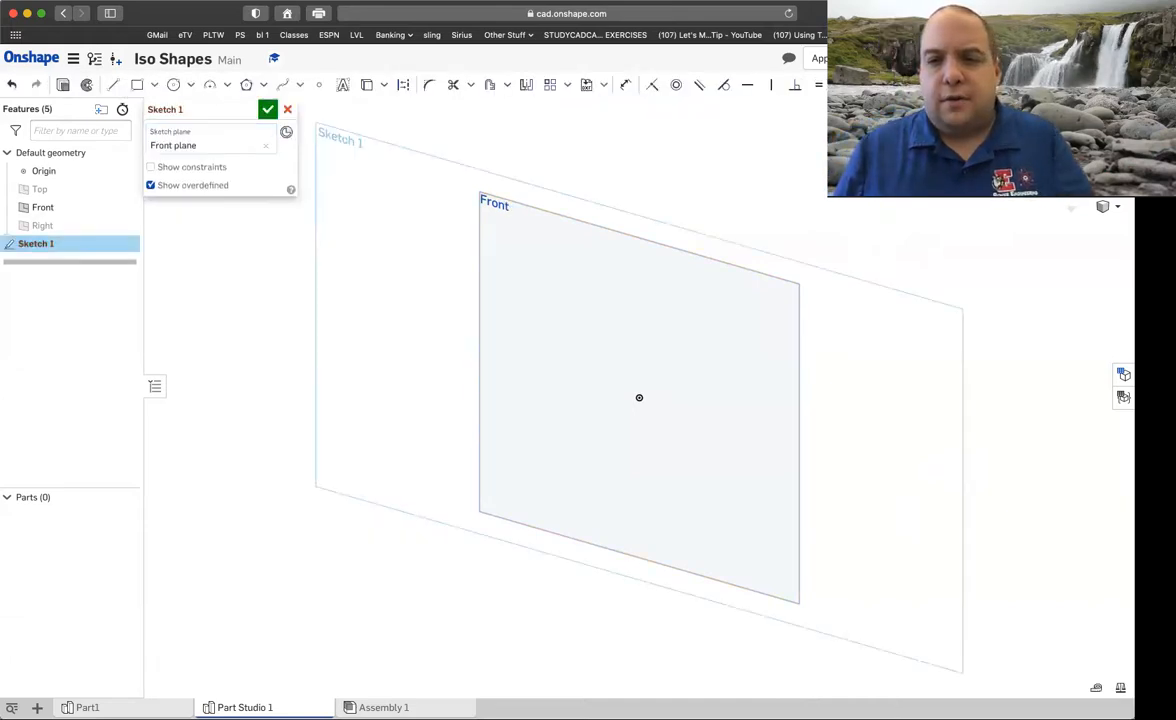
left_click(137, 85)
left_click(483, 296)
left_click(725, 463)
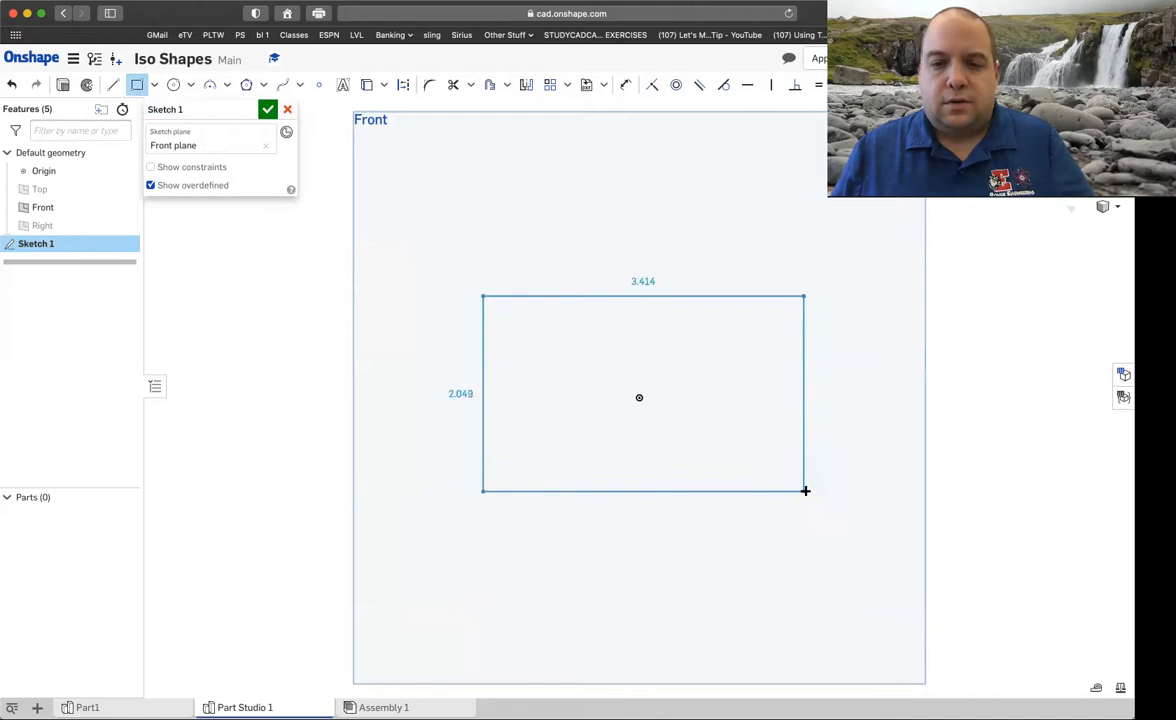
left_click(810, 491)
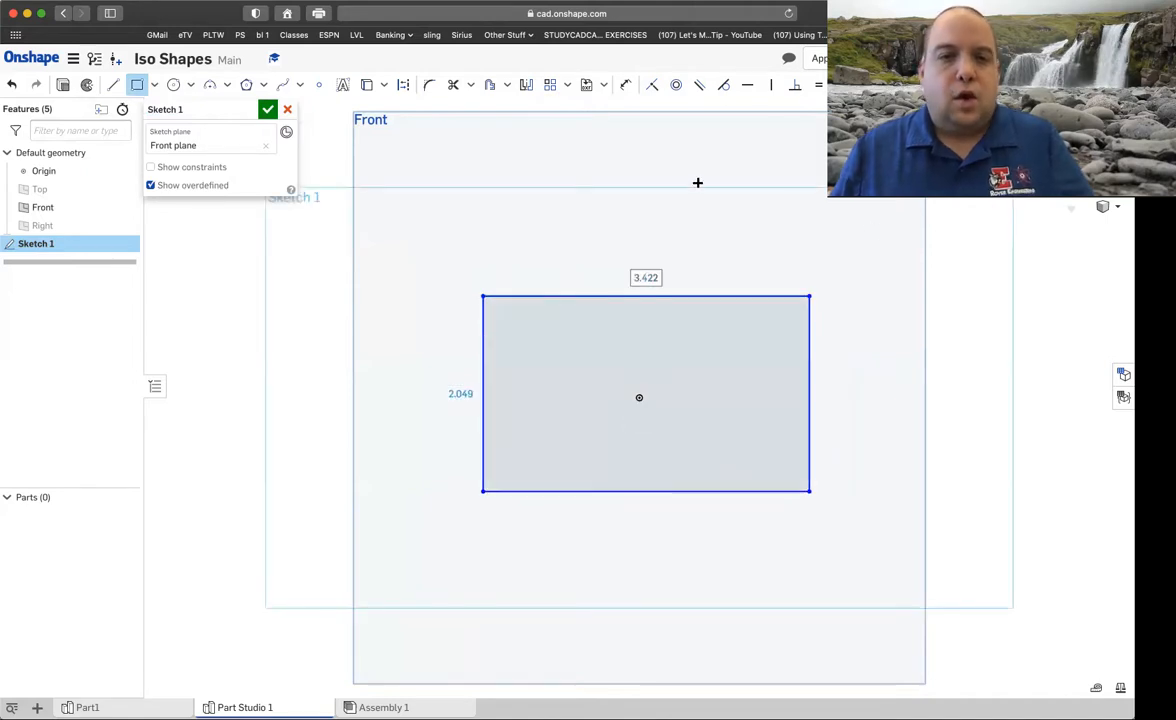
Step: Dimension the rectangle's vertical side edge to 5*.25 in
left_click(625, 84)
left_click(485, 359)
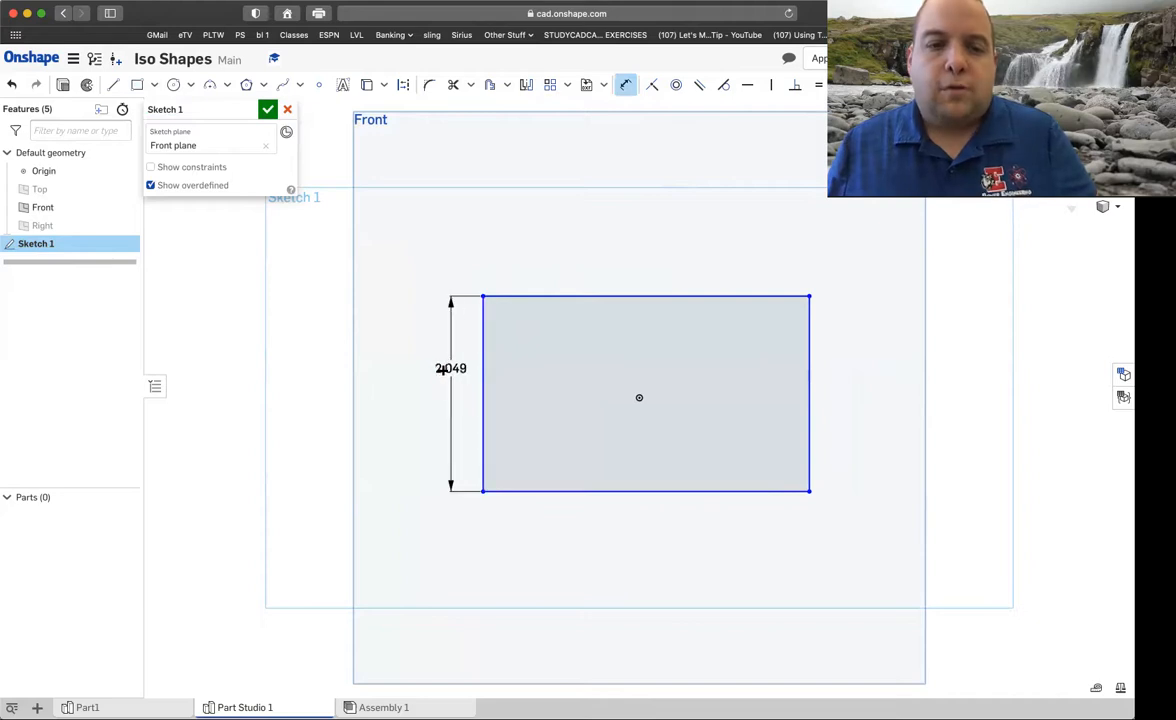
left_click(439, 374)
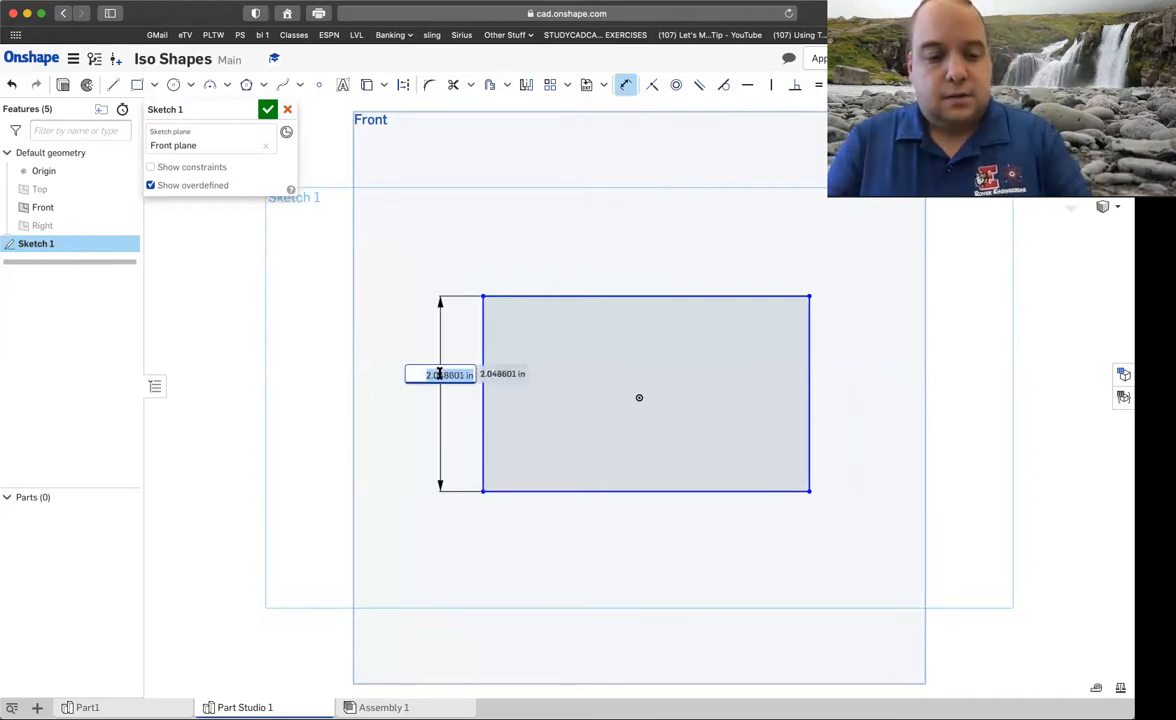
type("5*.2")
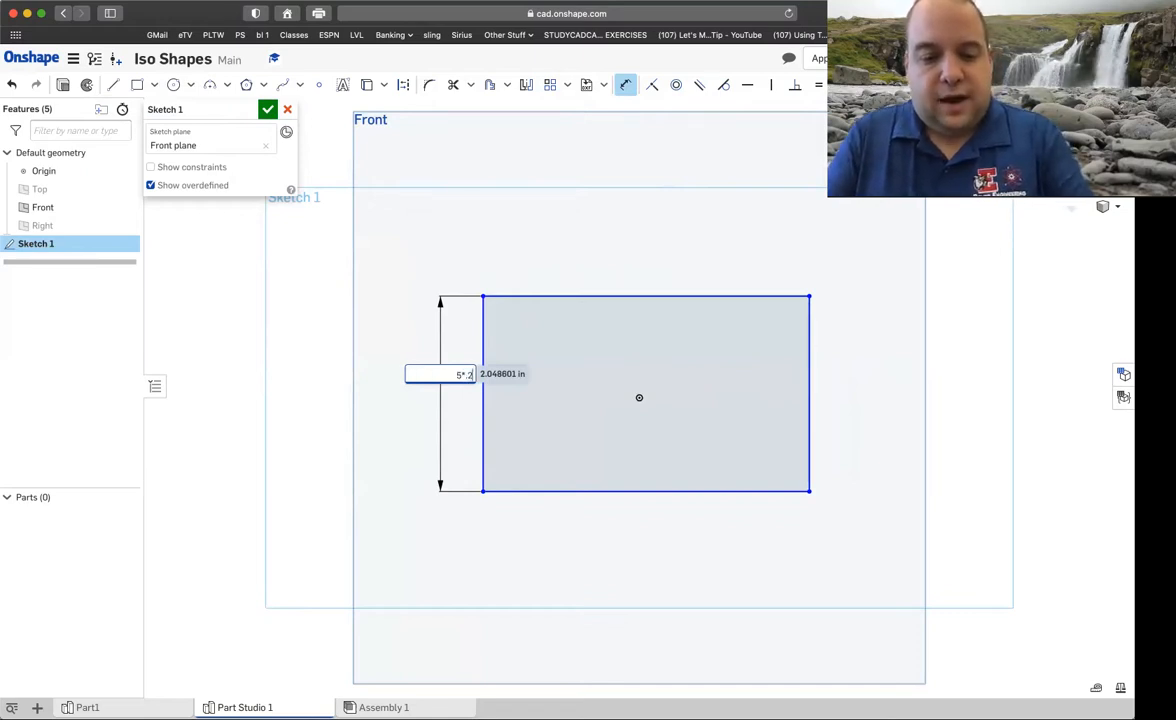
type("5")
key("Return")
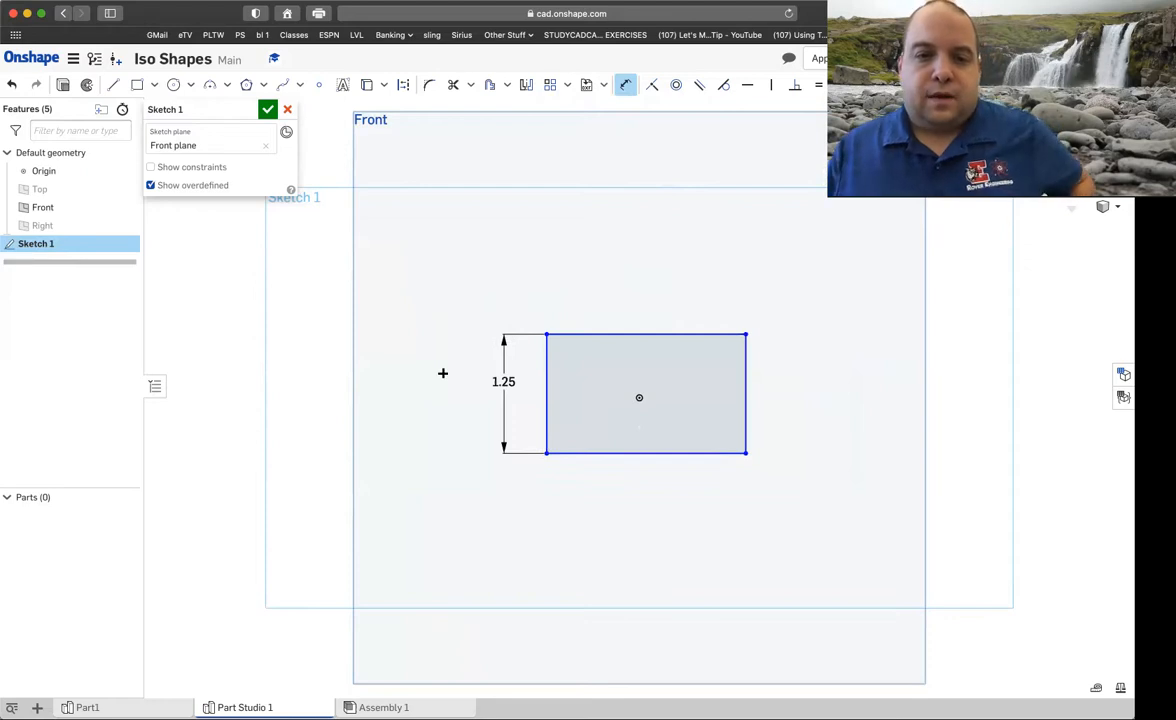
Step: Dimension the rectangle's upper horizontal edge to 8*.25 in and finish the sketch
left_click(639, 334)
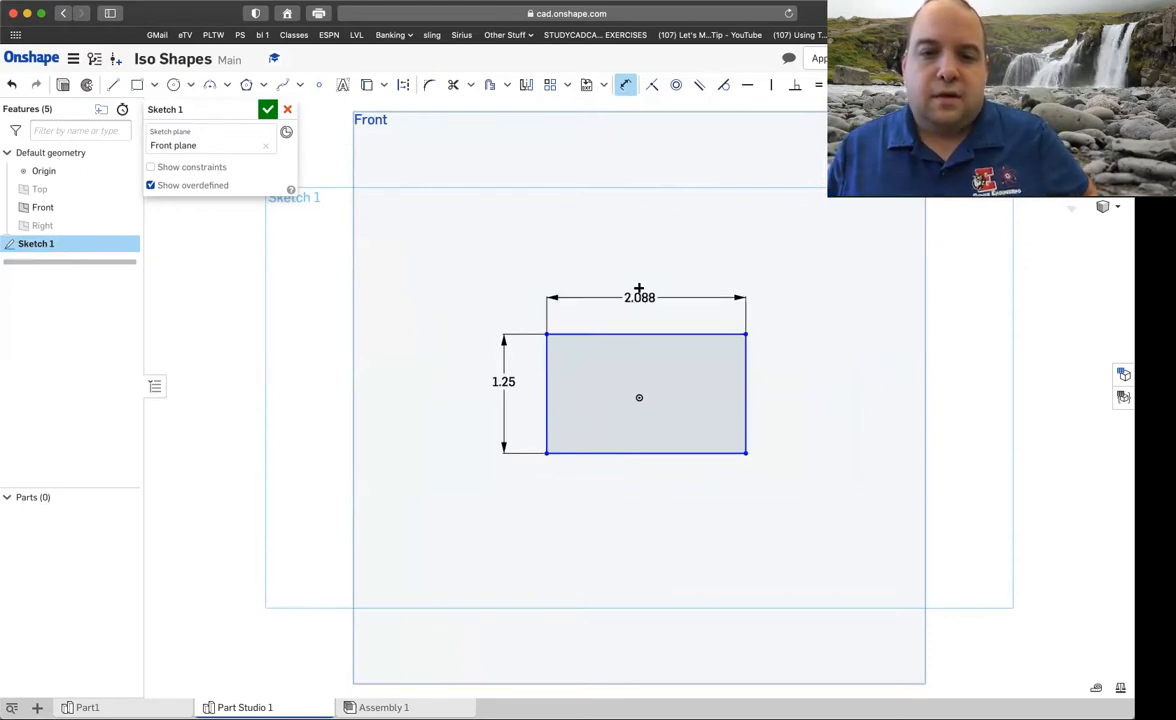
left_click(591, 274)
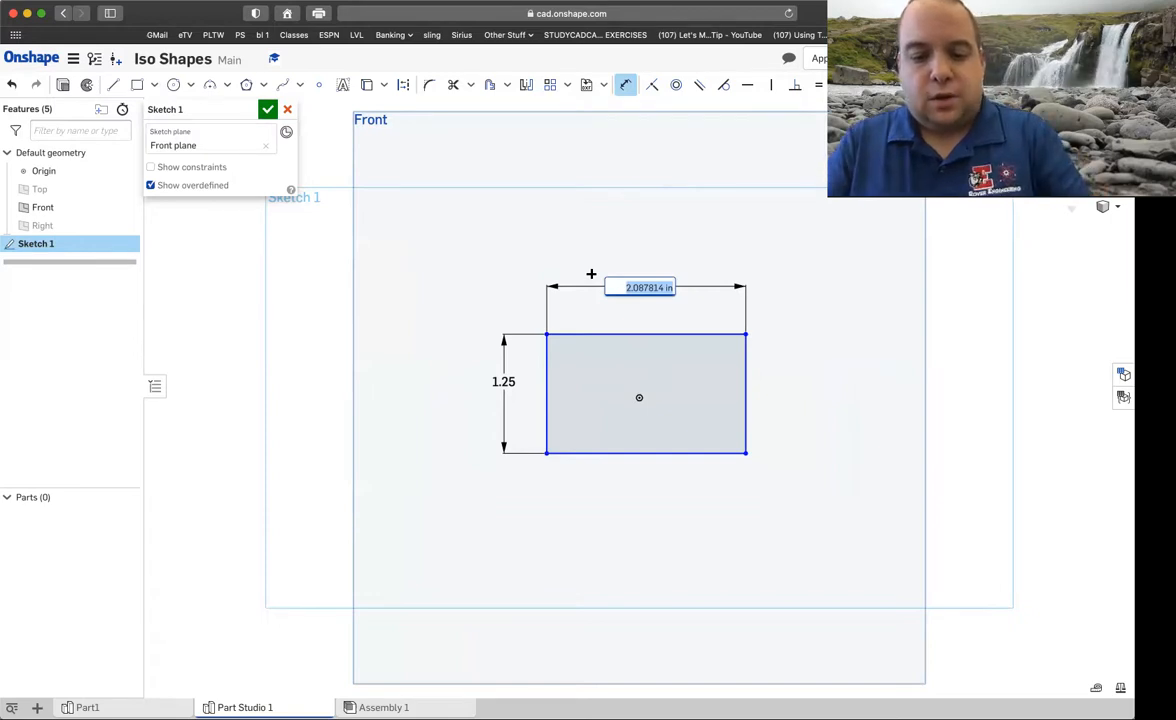
type("8*.25")
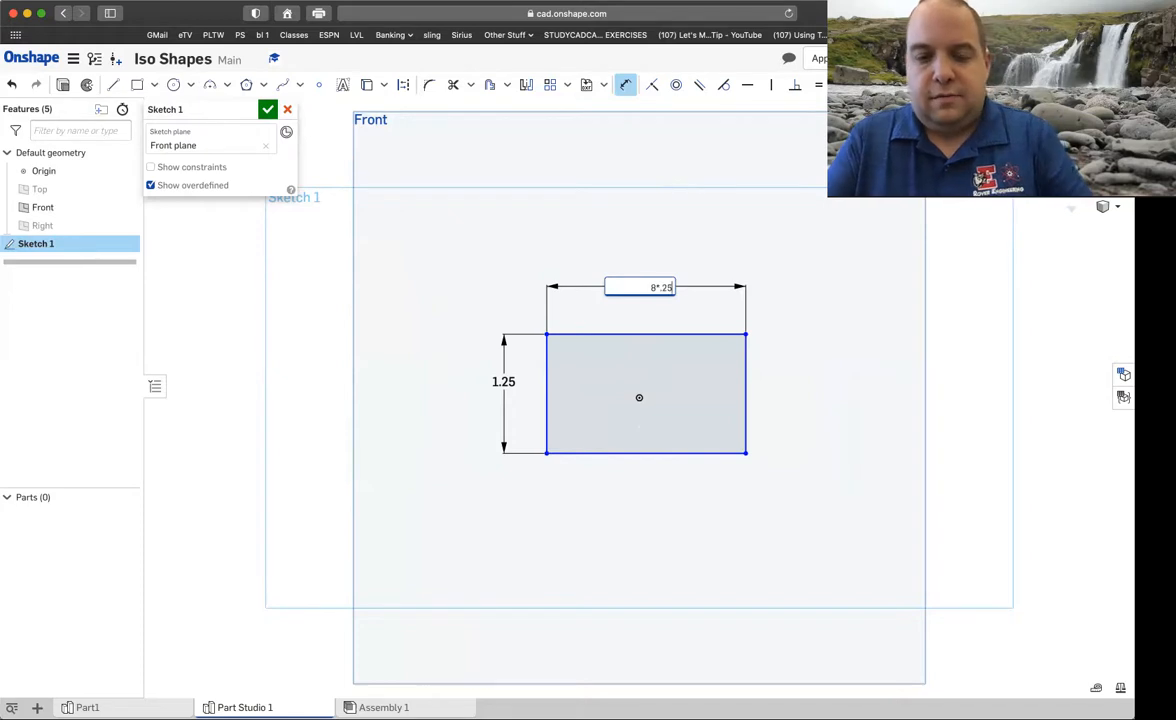
key("Return")
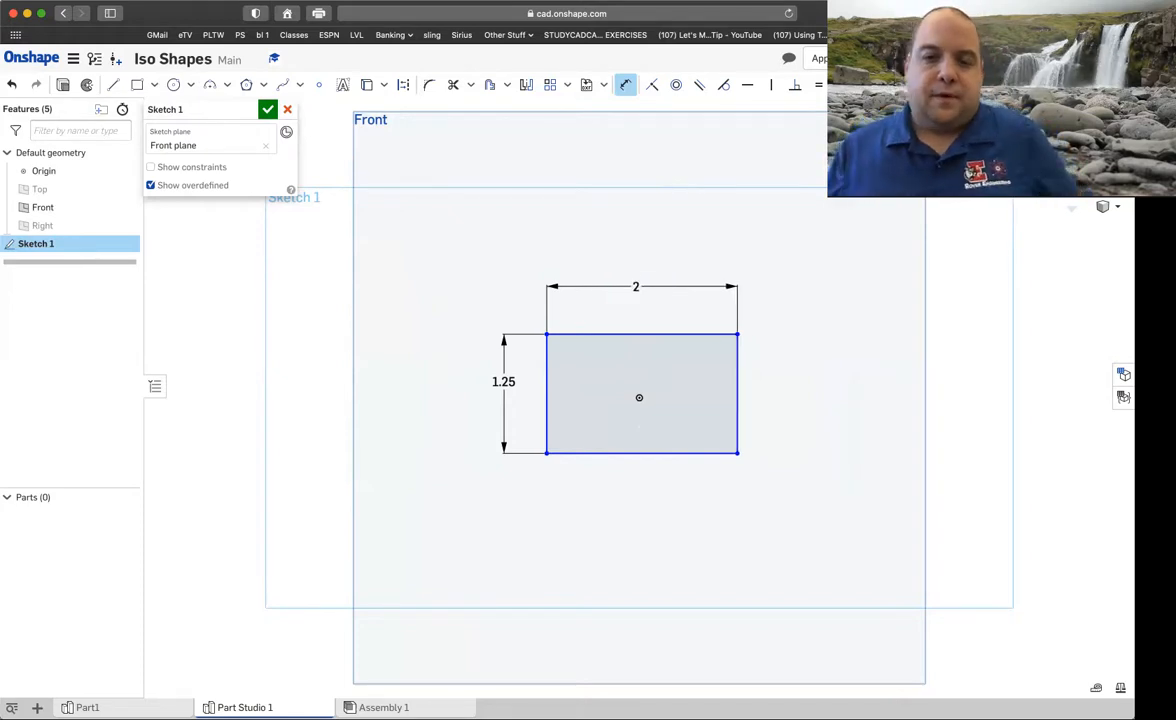
left_click(268, 111)
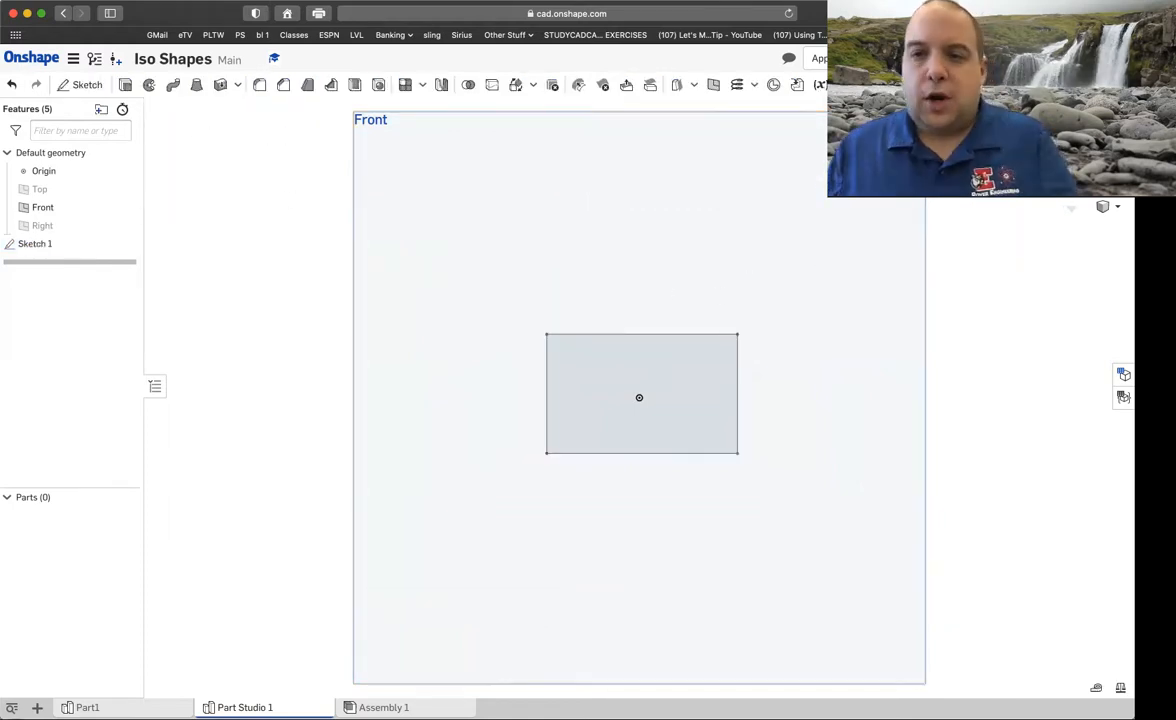
Step: Extrude the rectangle as a new blind solid in the flipped direction with a depth of 5*.25 in, and hide the Front plane
left_click(1089, 139)
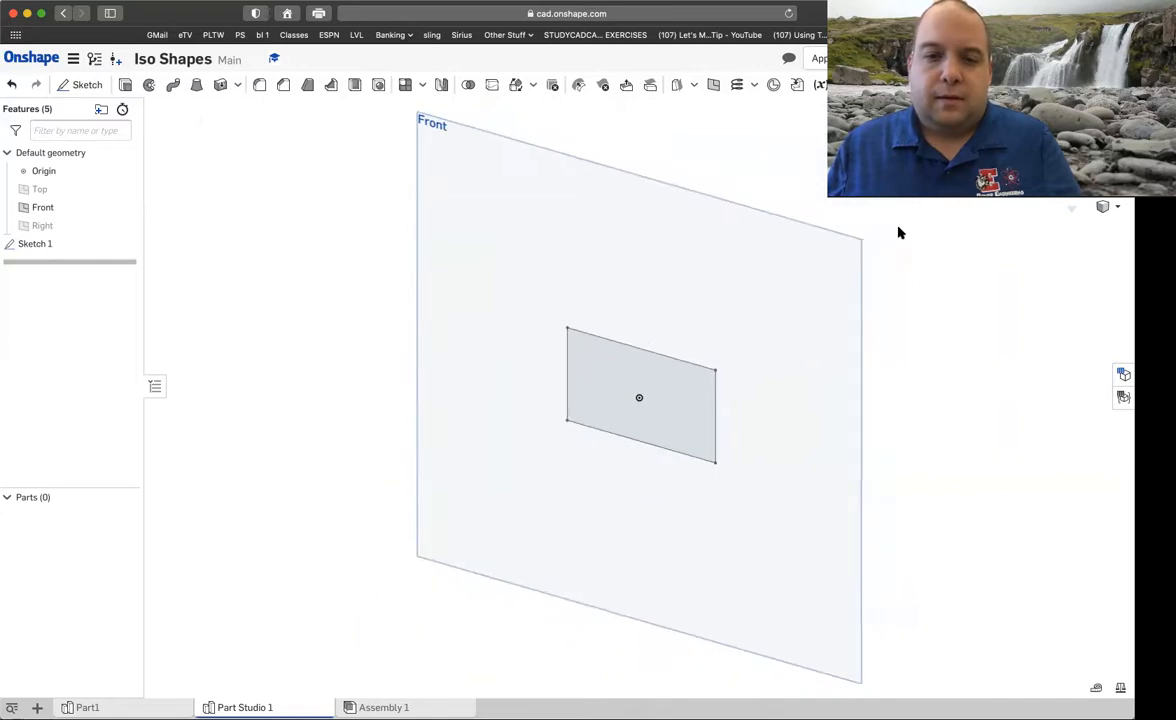
left_click(124, 86)
left_click(688, 410)
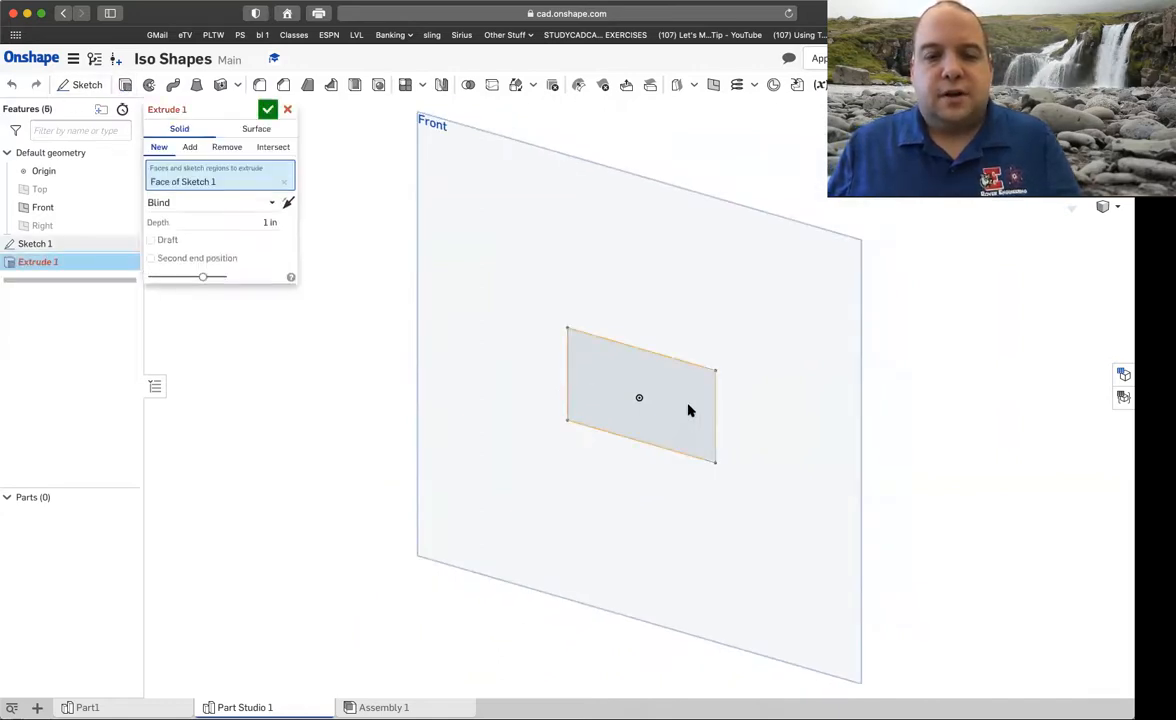
left_click(287, 204)
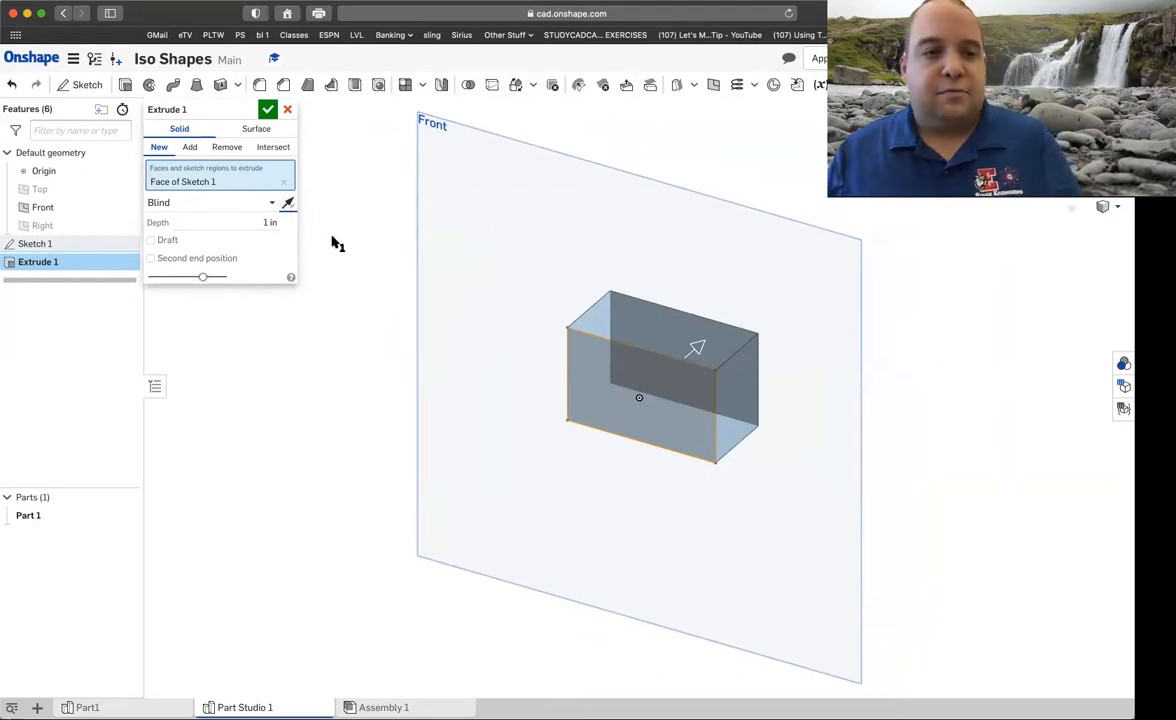
left_click(261, 222)
type("5*.25")
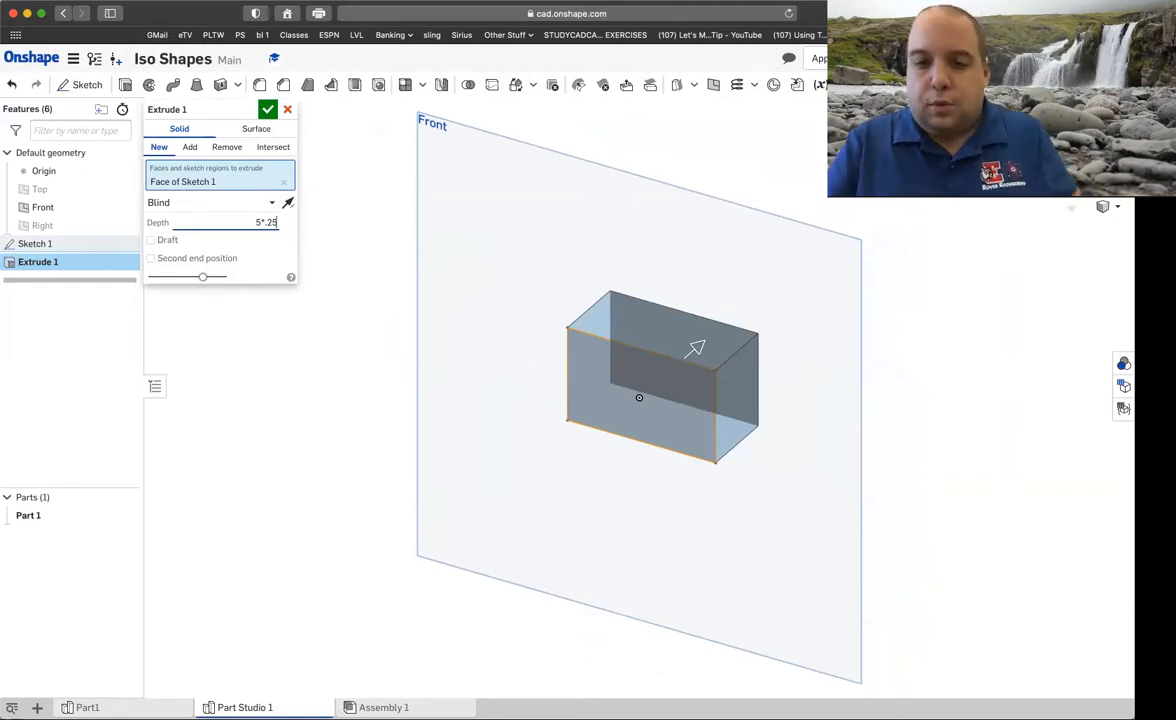
key("Return")
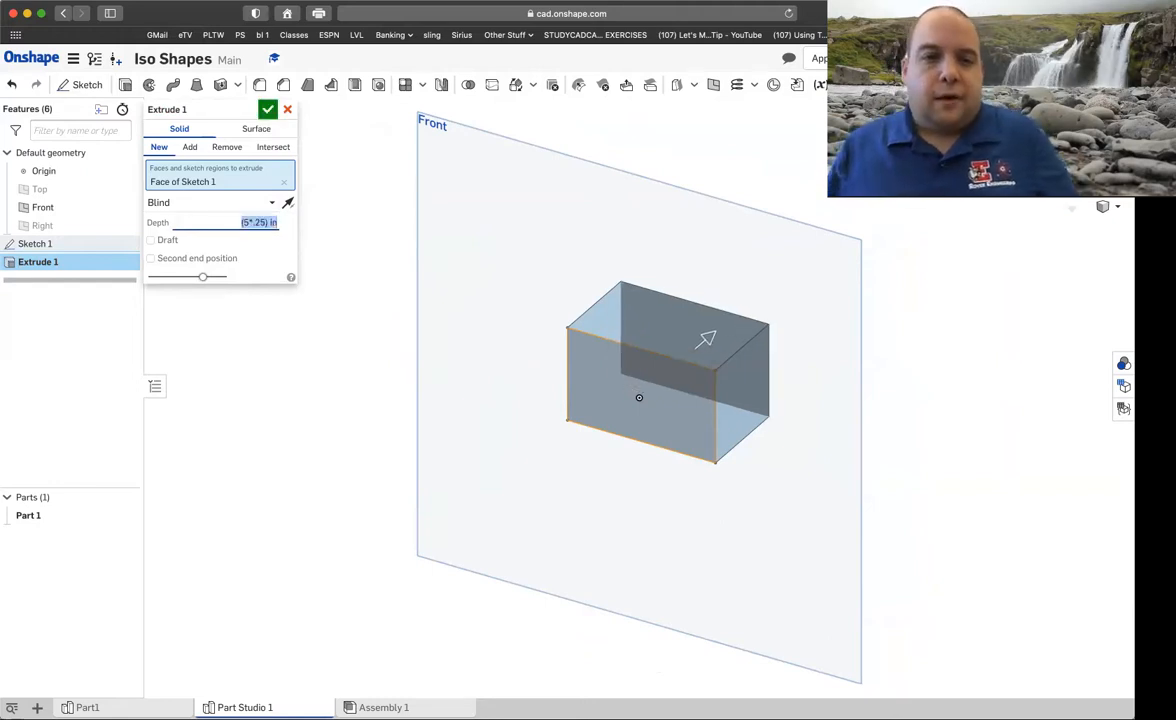
left_click(267, 109)
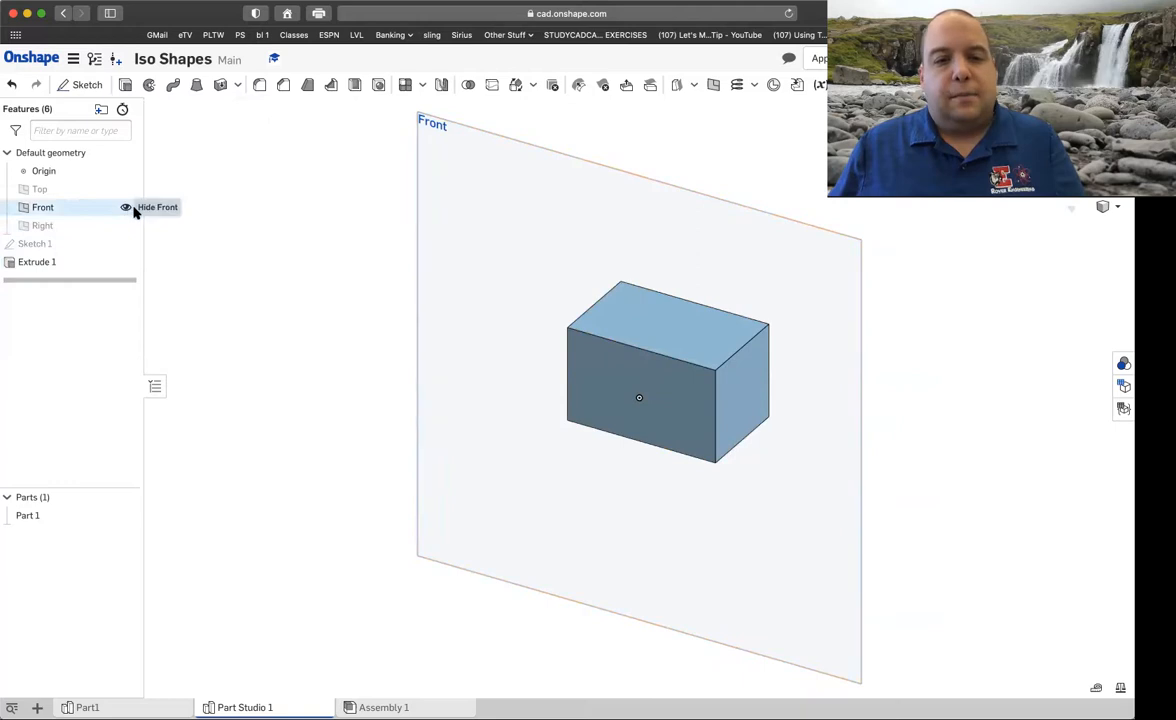
left_click(126, 208)
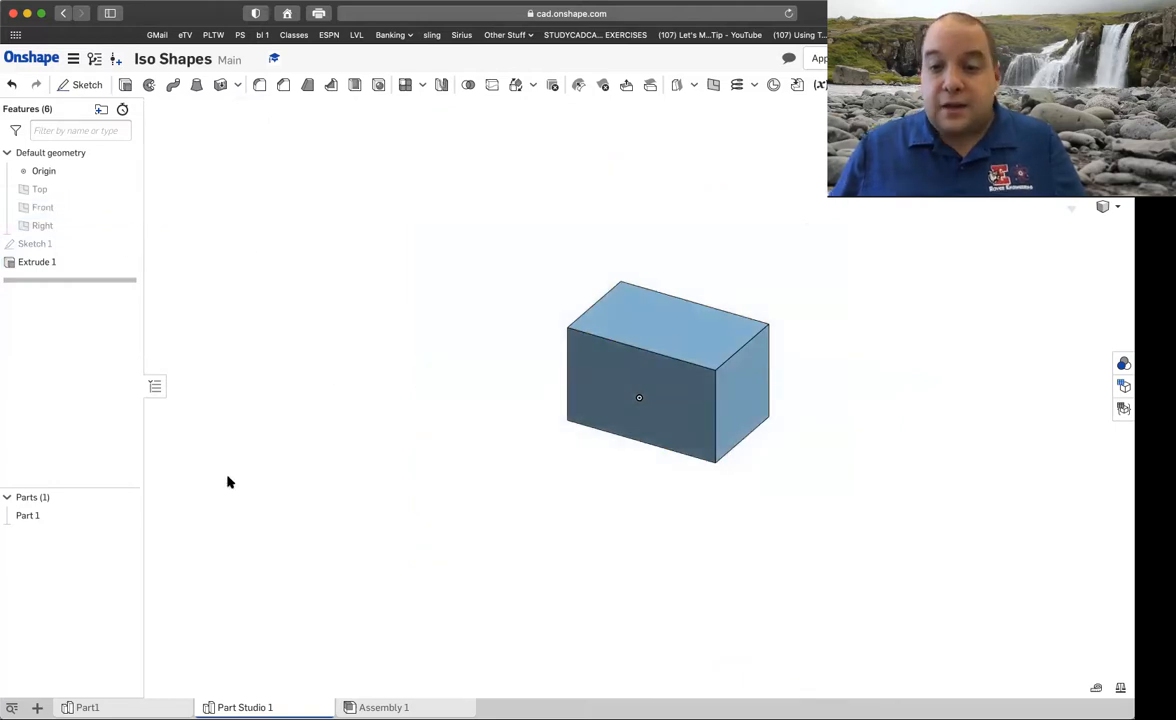
Step: Start a sketch on the block's top face and draw a corner rectangle about 1.54 by 1.25 in from its back-right corner to the front edge
scroll(660, 390, "up", 2)
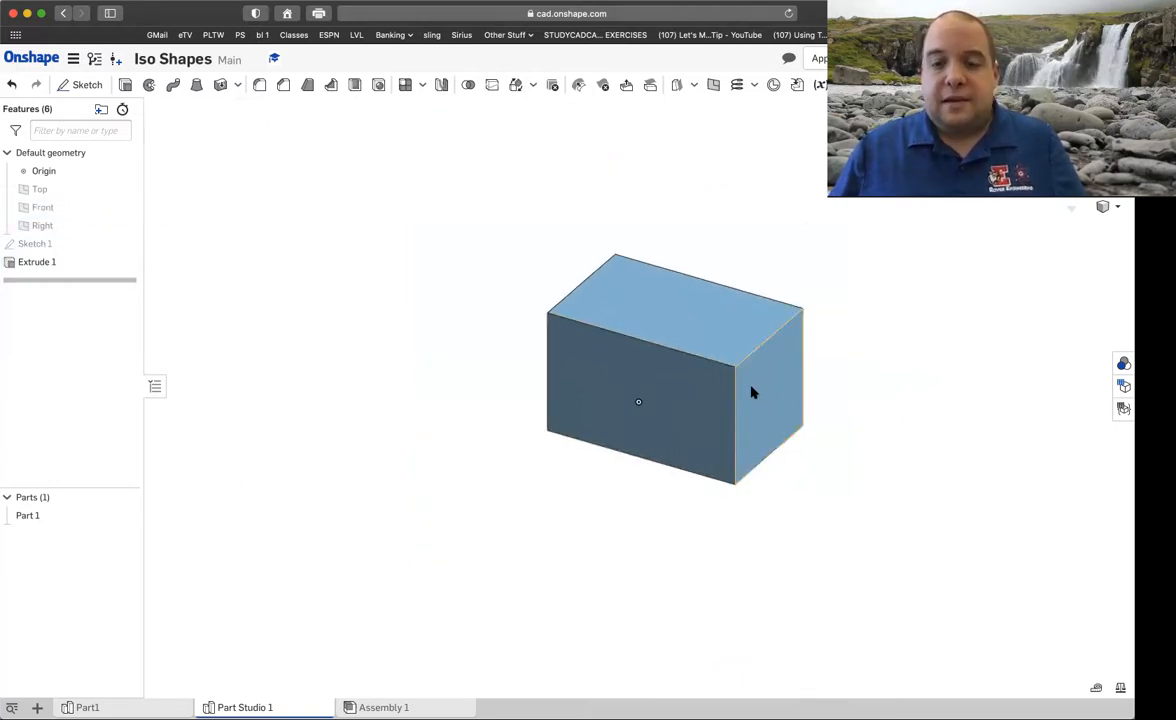
middle_click_drag(745, 392, 538, 388)
scroll(538, 388, "up", 5)
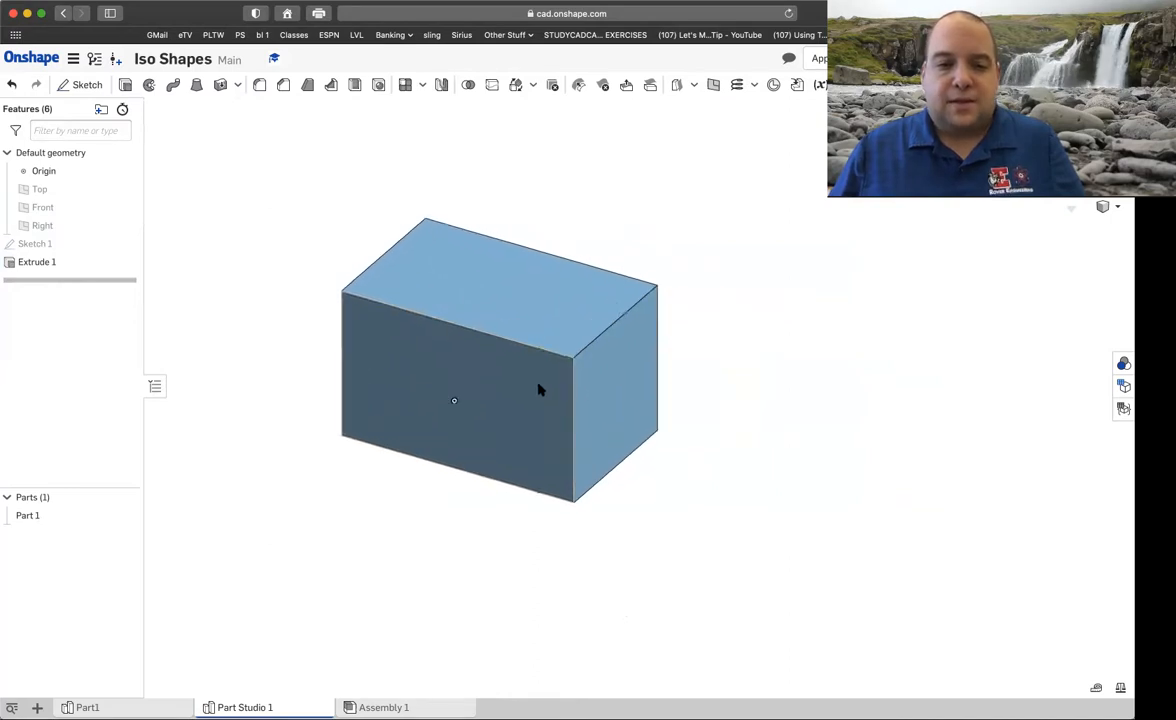
scroll(538, 390, "down", 2)
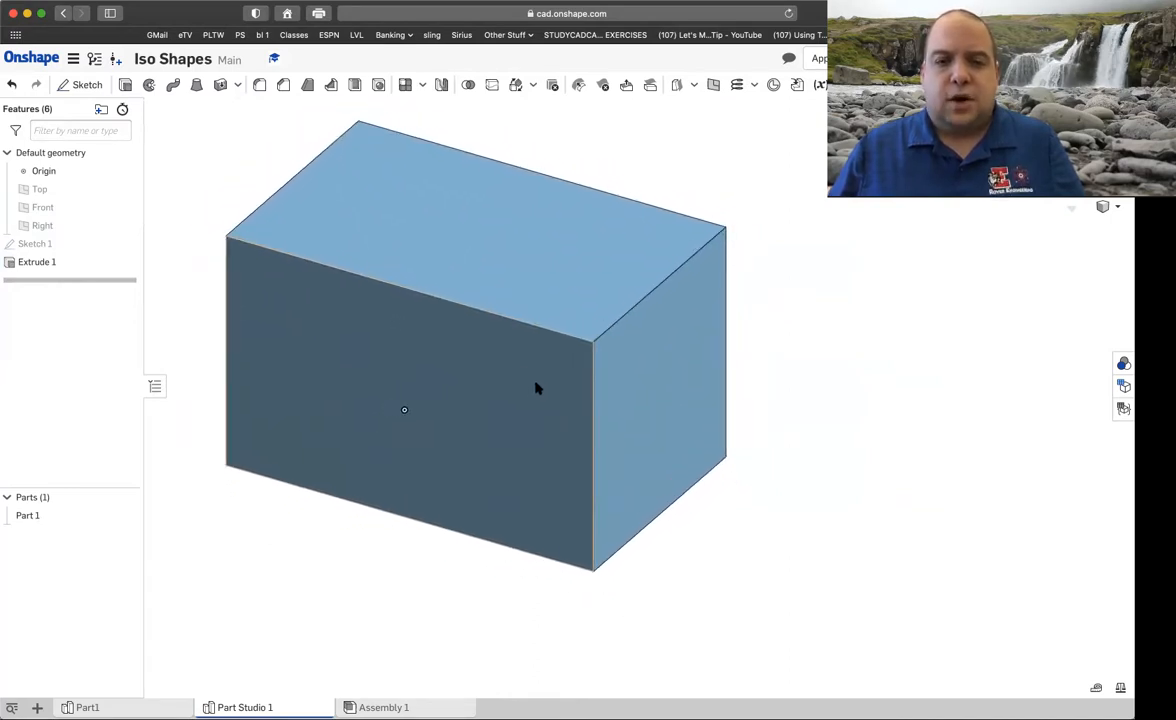
middle_click_drag(508, 390, 604, 412)
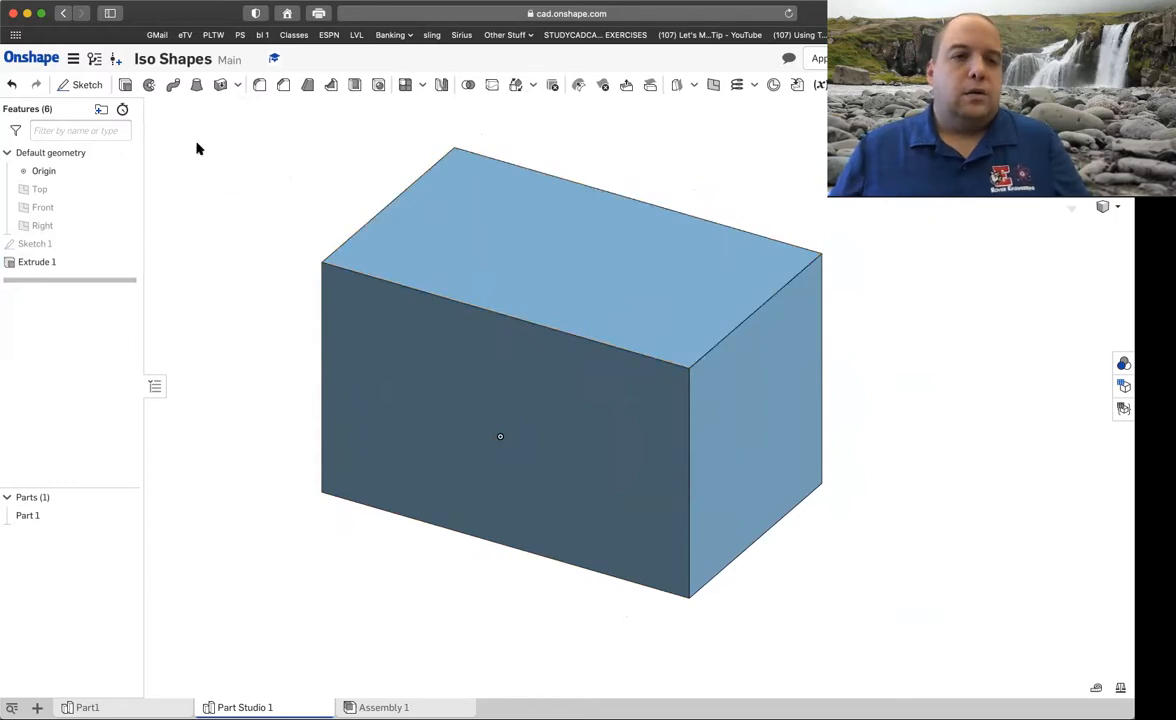
left_click(90, 86)
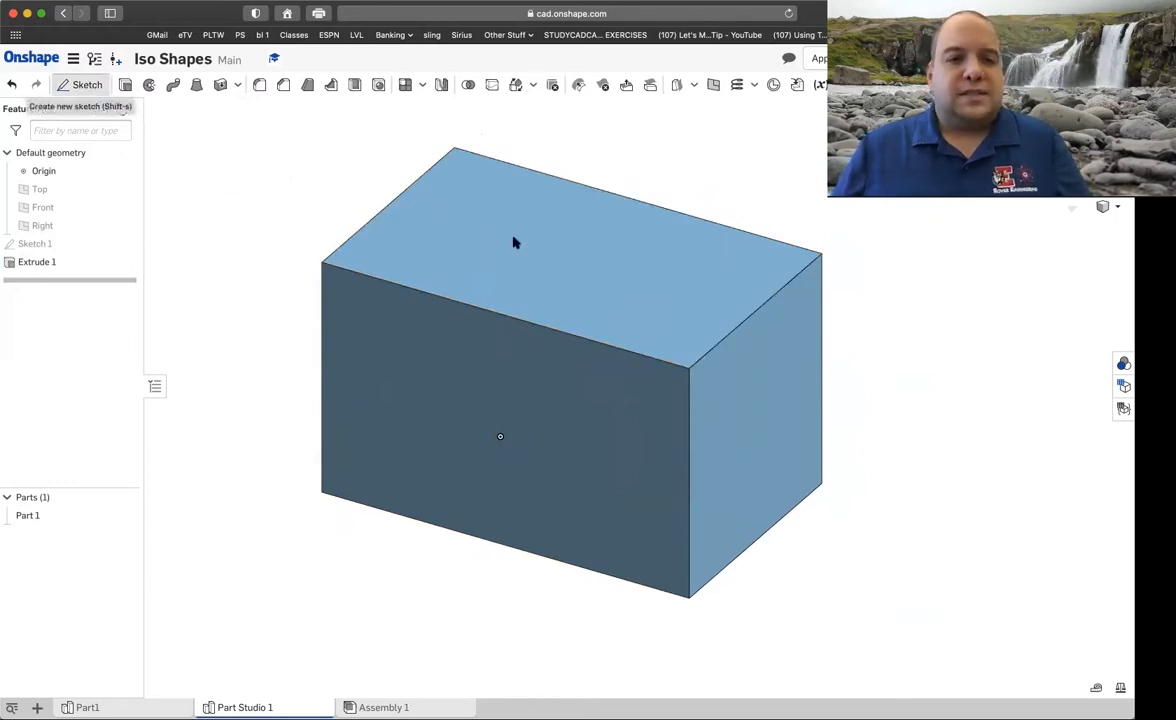
left_click(672, 288)
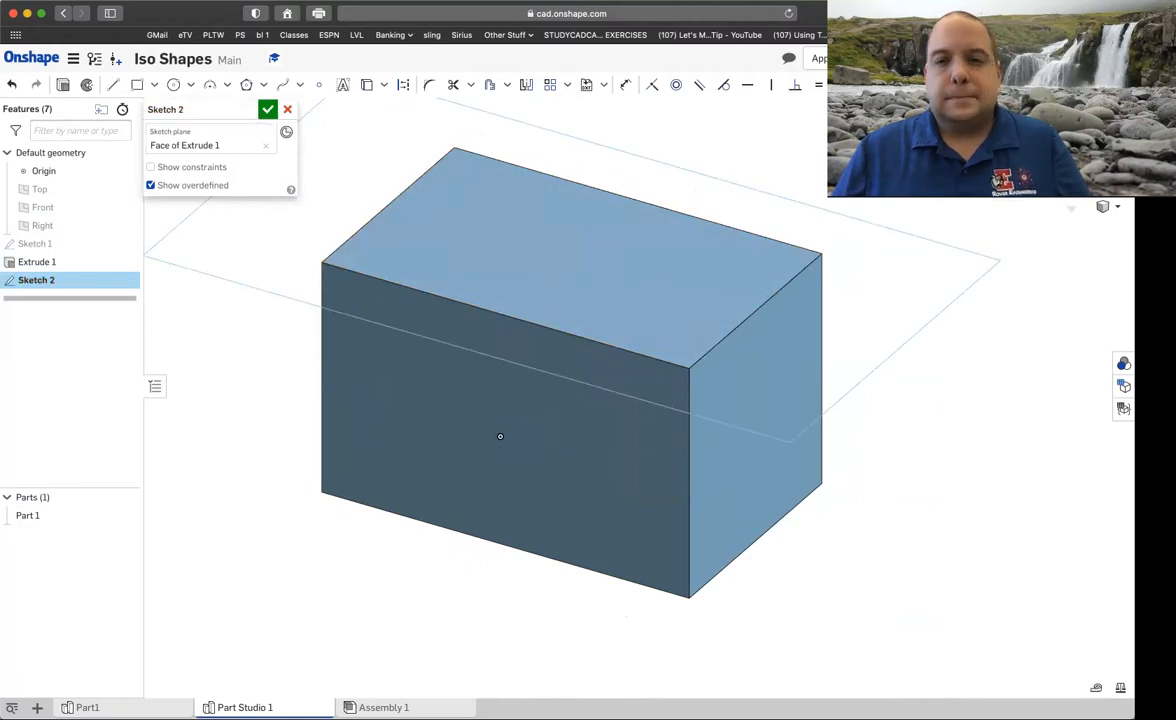
key("n")
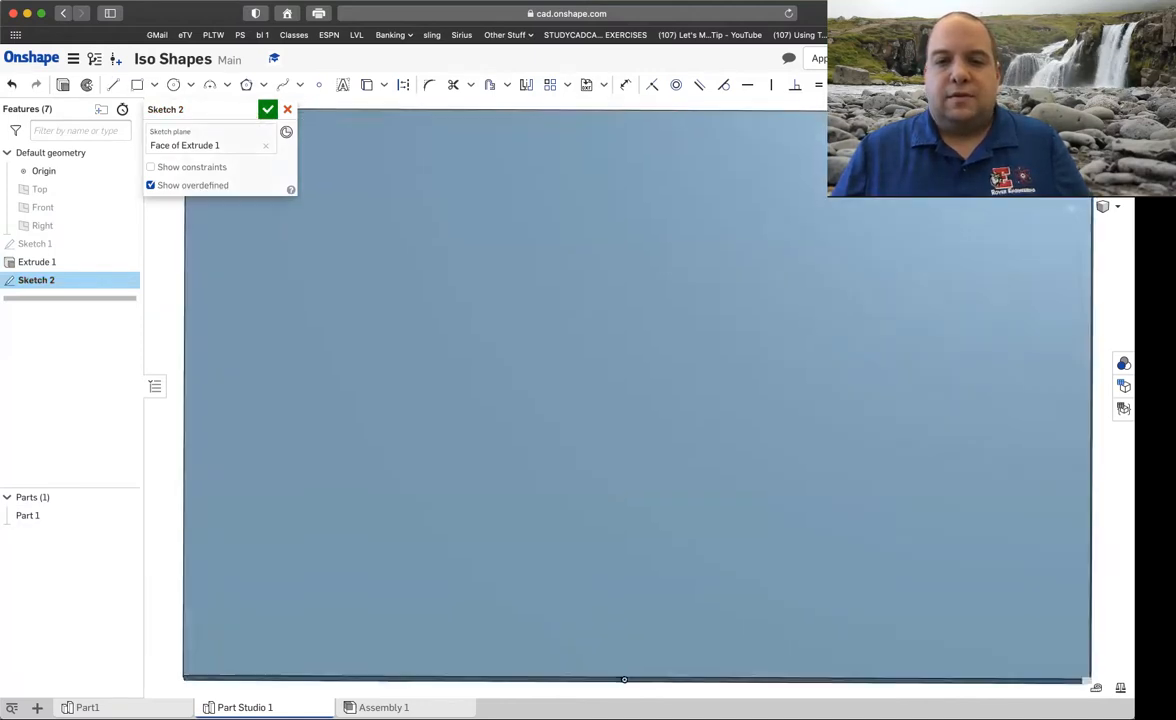
scroll(892, 331, "down", 3)
mouse_move(895, 333)
middle_mouse_down()
mouse_move(685, 286)
mouse_move(697, 304)
middle_mouse_up()
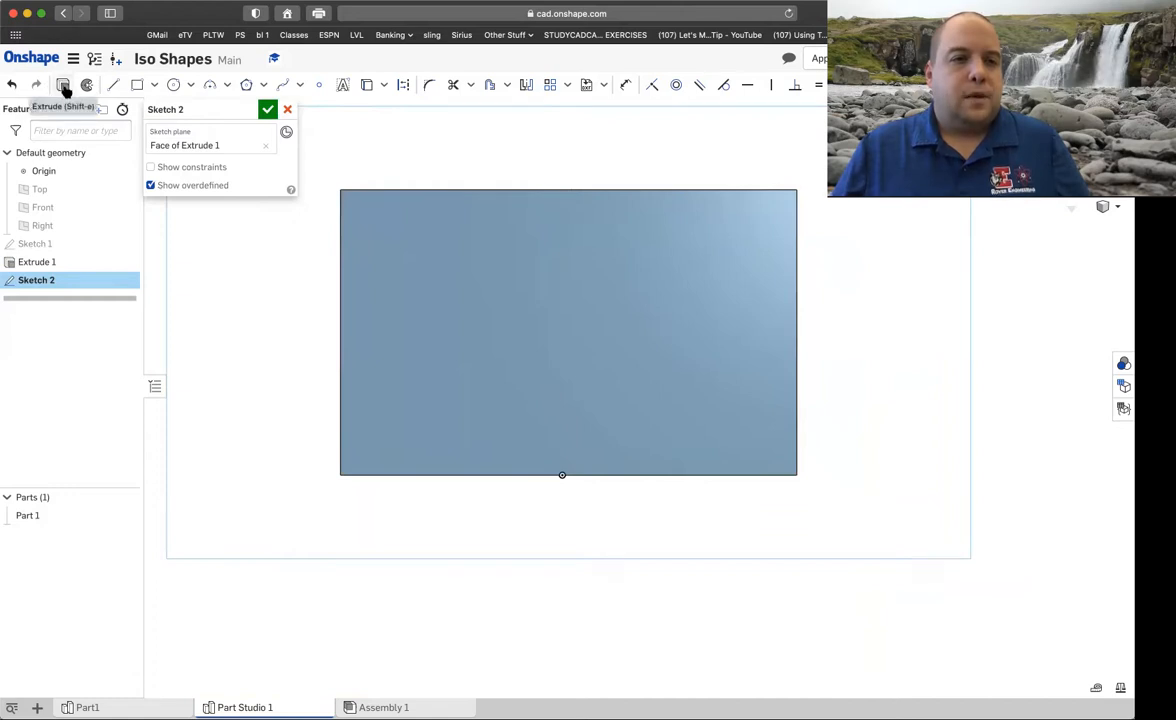
left_click(137, 84)
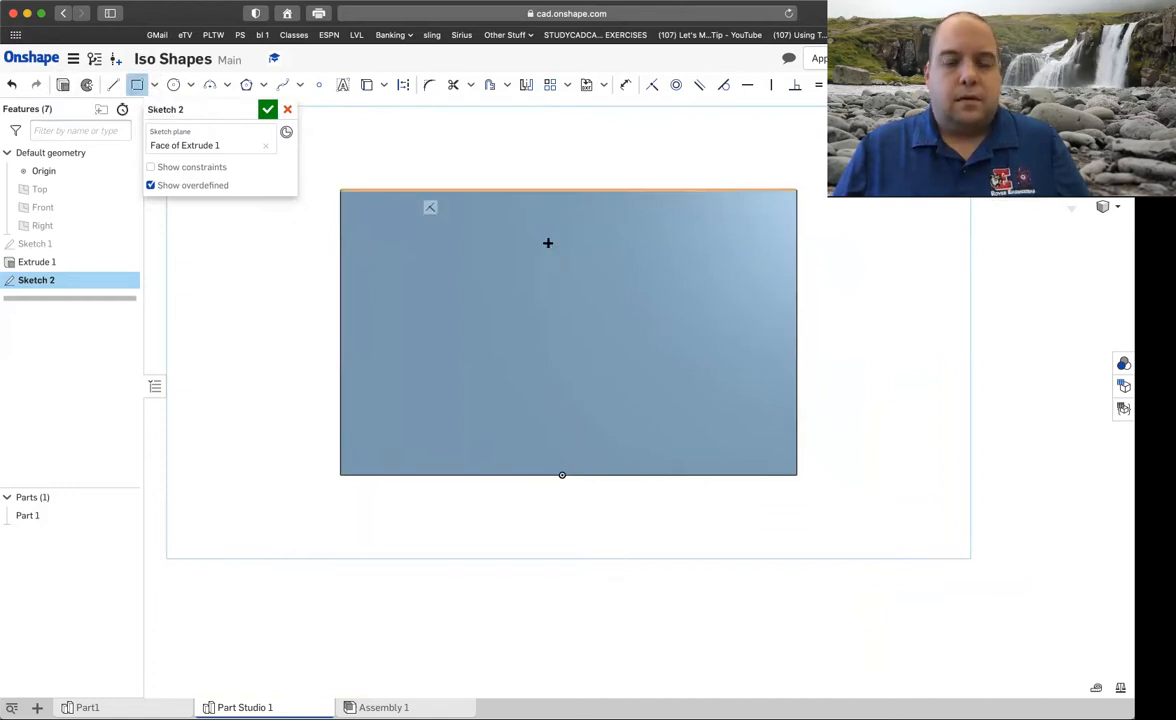
left_click(793, 188)
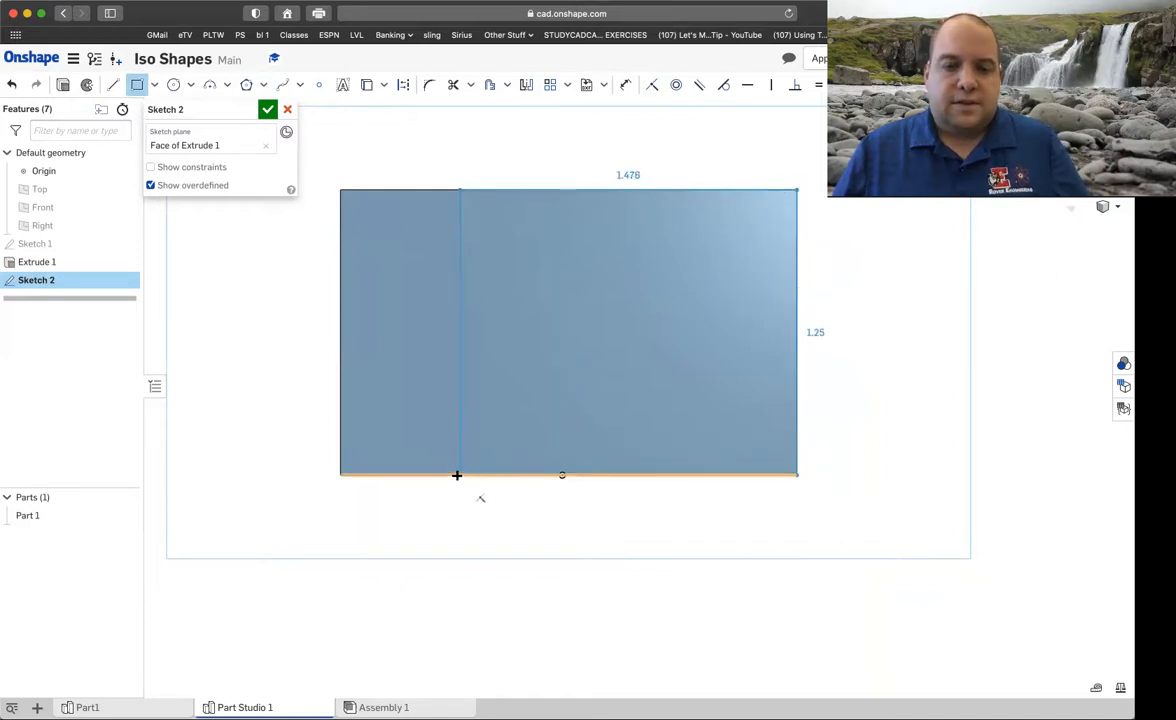
left_click(444, 475)
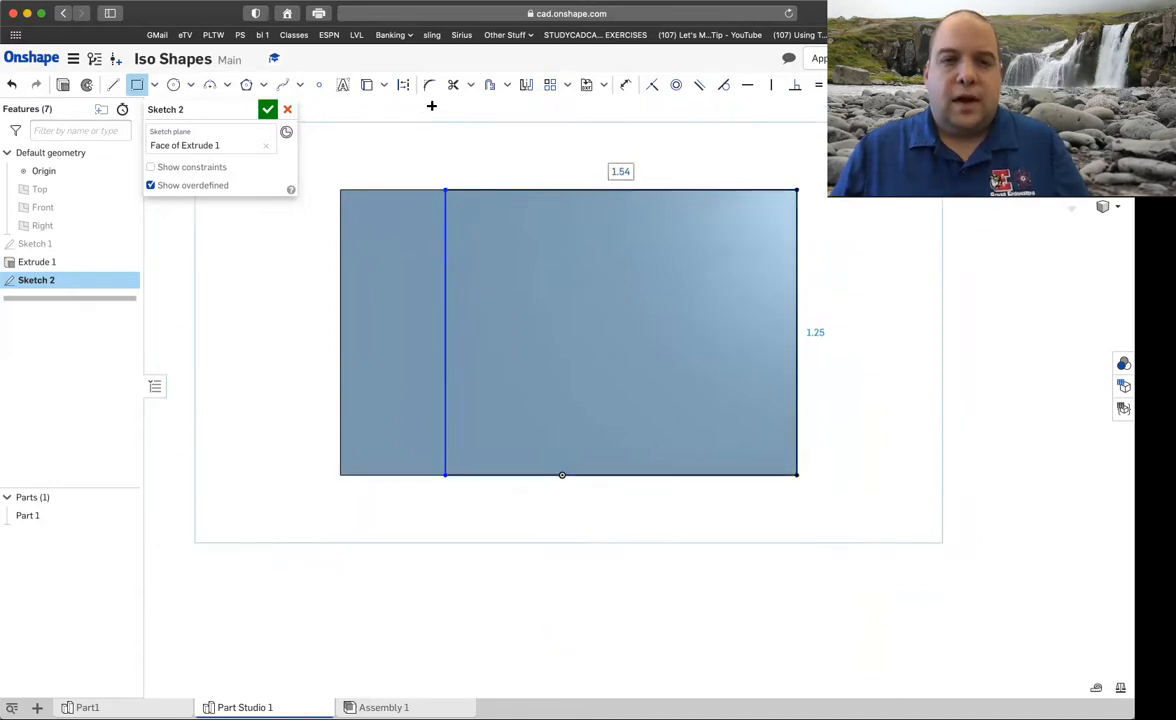
Step: Dimension the rectangle's front-to-back length at 1.25 in
left_click(625, 85)
left_click(704, 191)
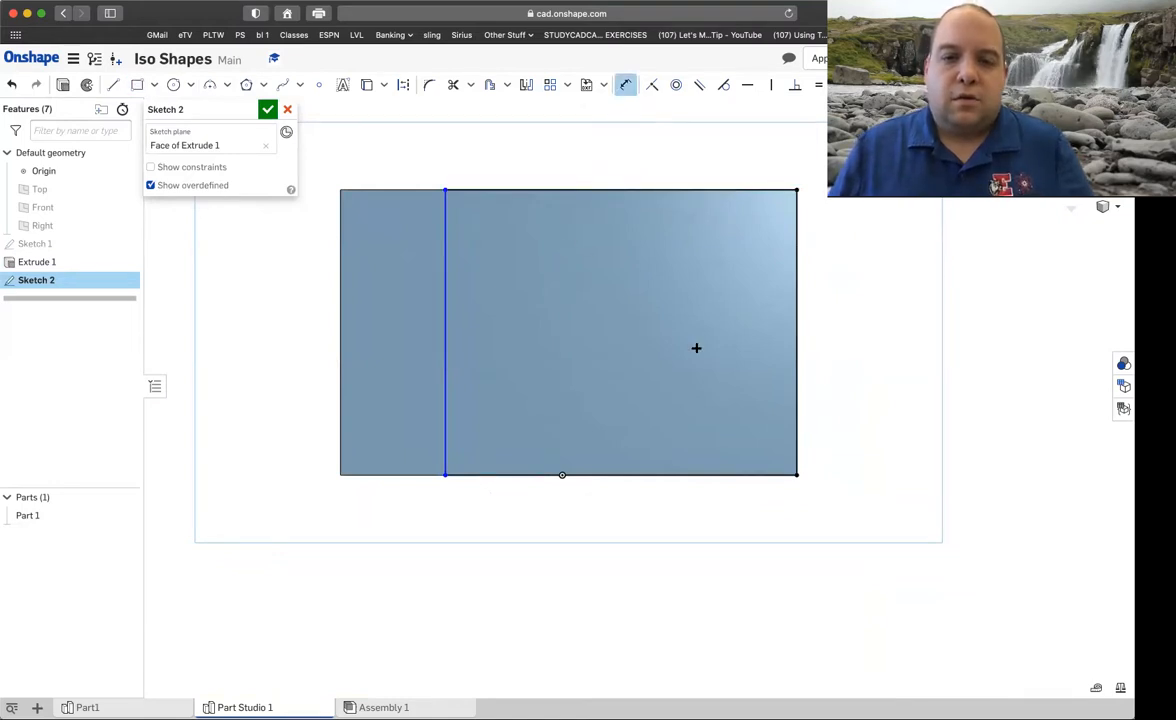
left_click(771, 463)
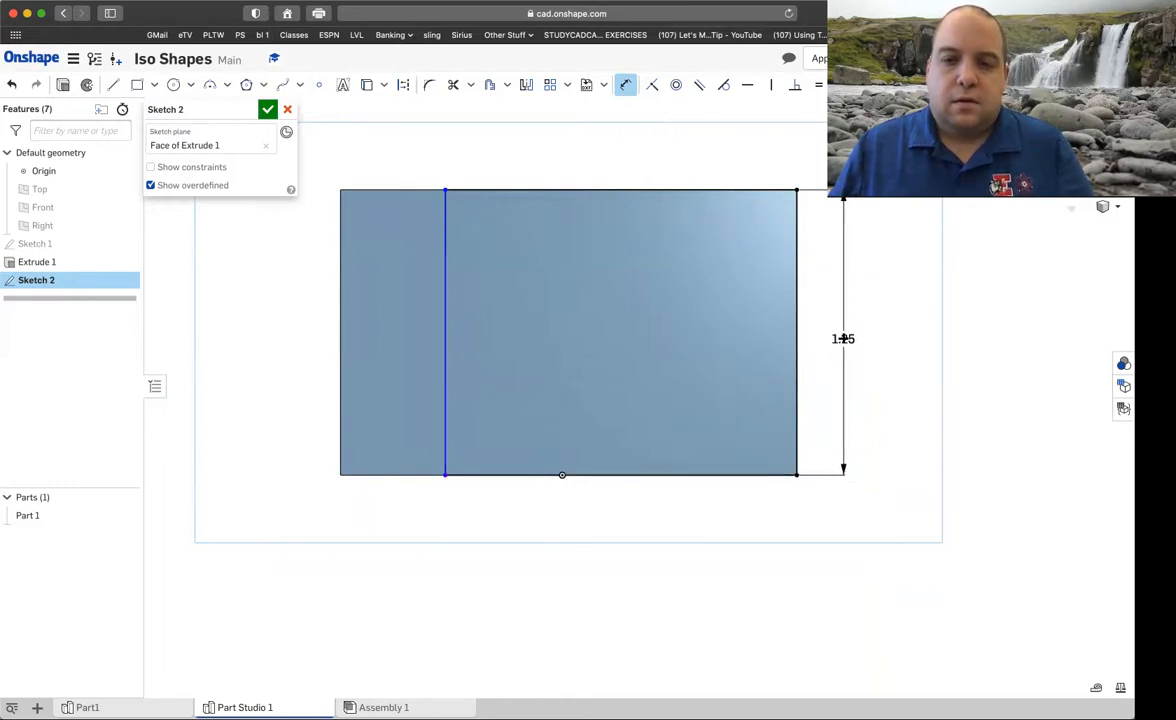
left_click(843, 339)
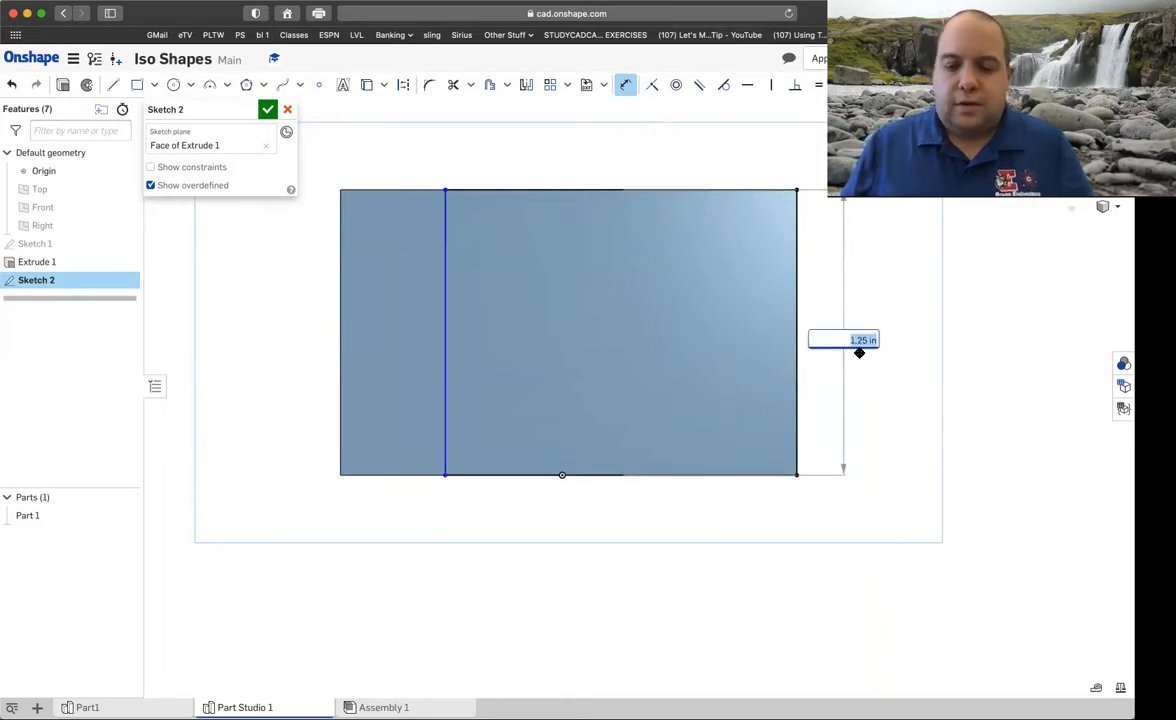
key("Return")
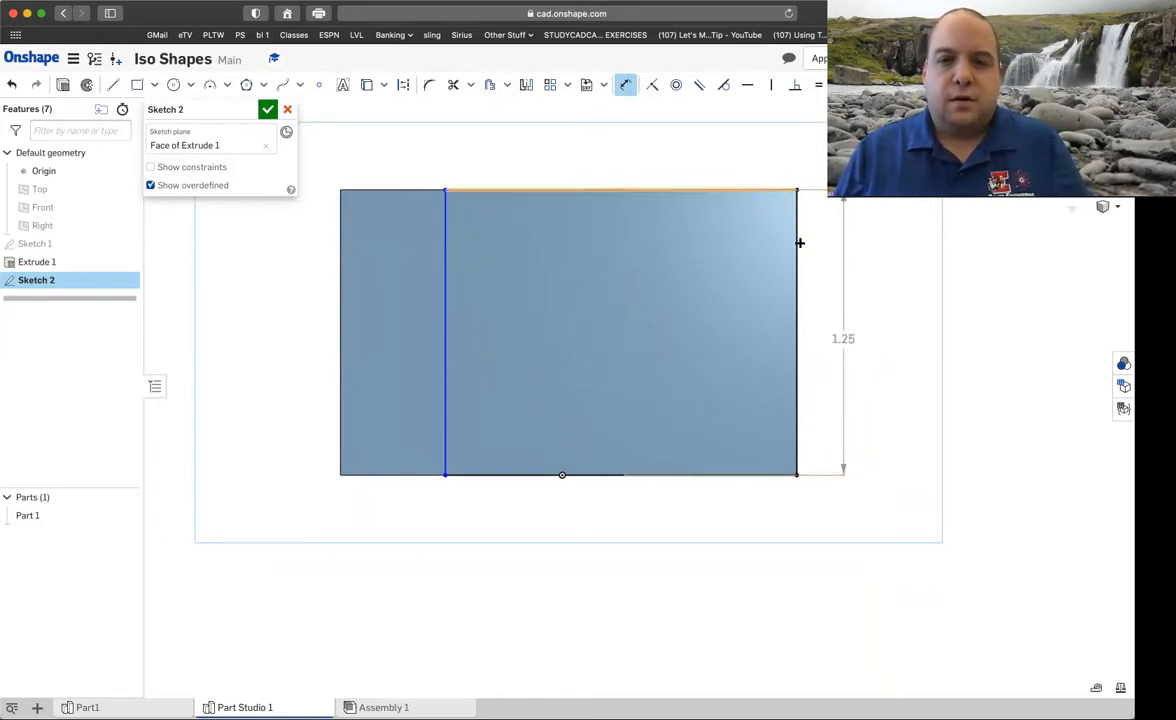
Step: Dimension the distance between the rectangle's two vertical sides to 1.5 in and finish the sketch
left_click(447, 258)
left_click(445, 264)
left_click(616, 153)
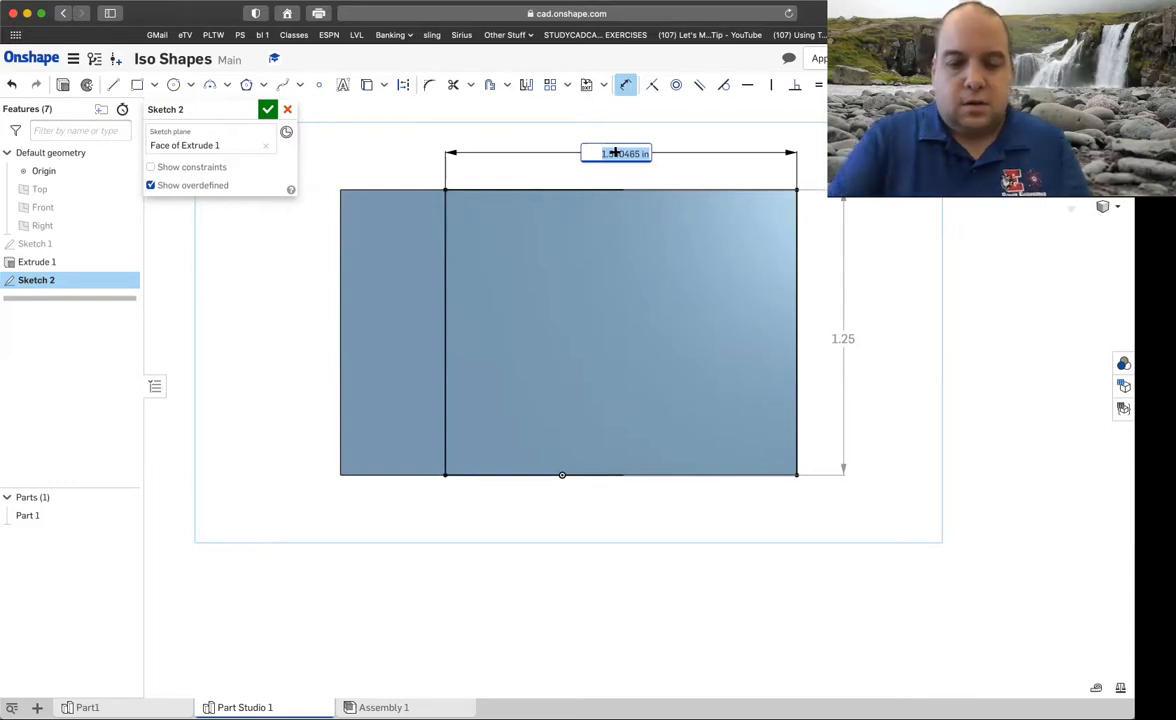
key("BackSpace")
type("1")
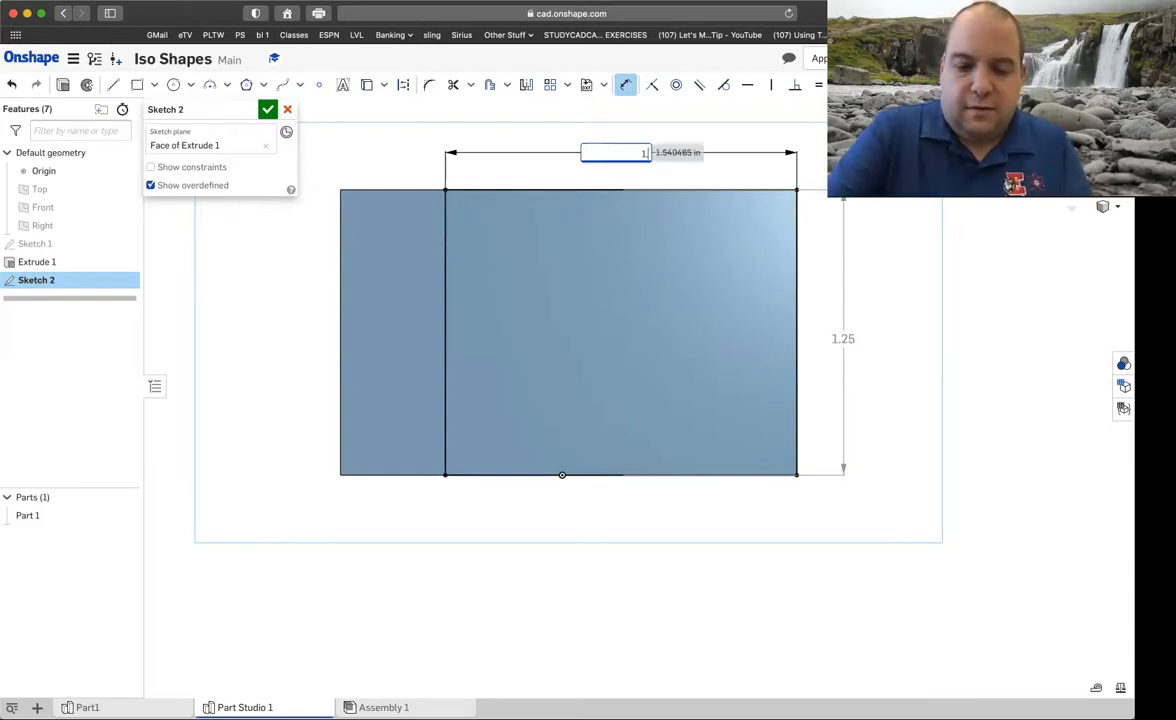
type(".54")
key("Return")
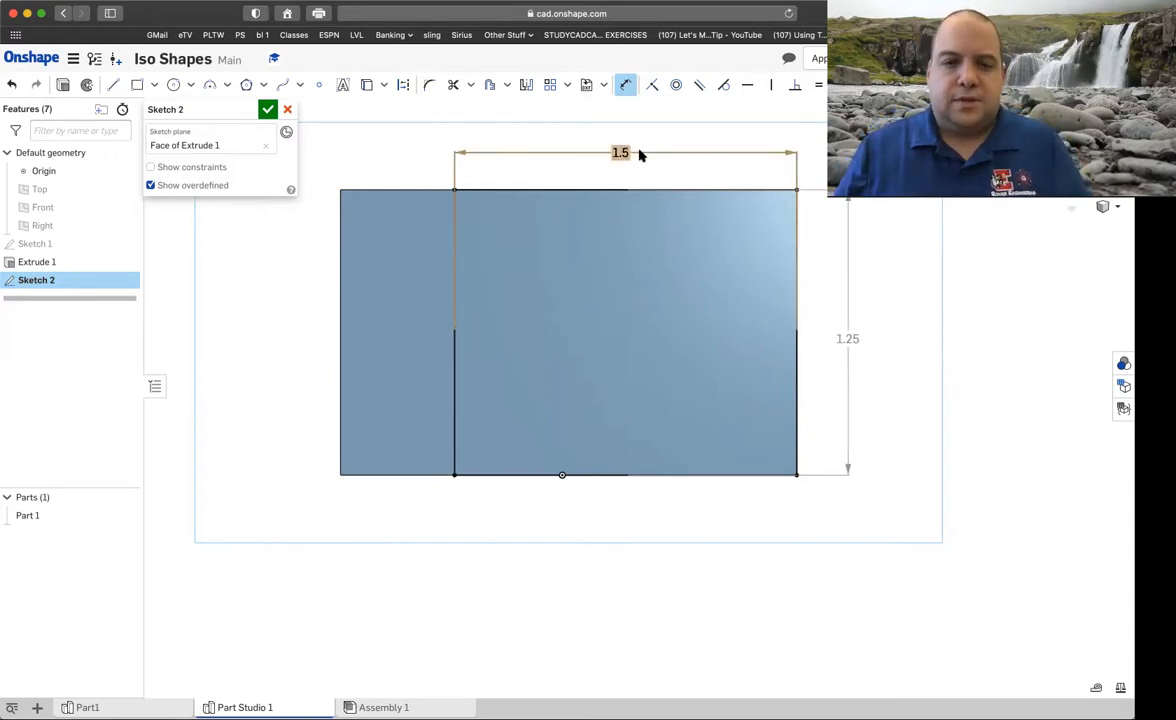
left_click(267, 112)
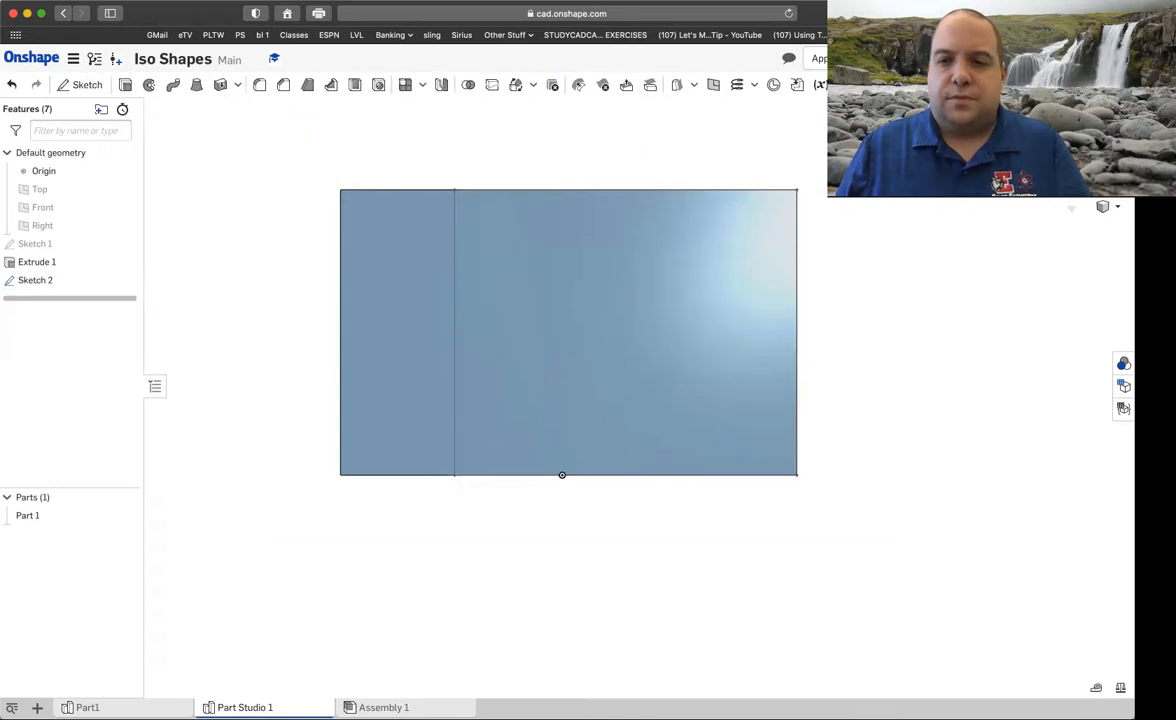
Step: Extrude the rectangular sketch region downward into the block as a blind Remove cut with a depth of 3*.25 in
key("shift+7")
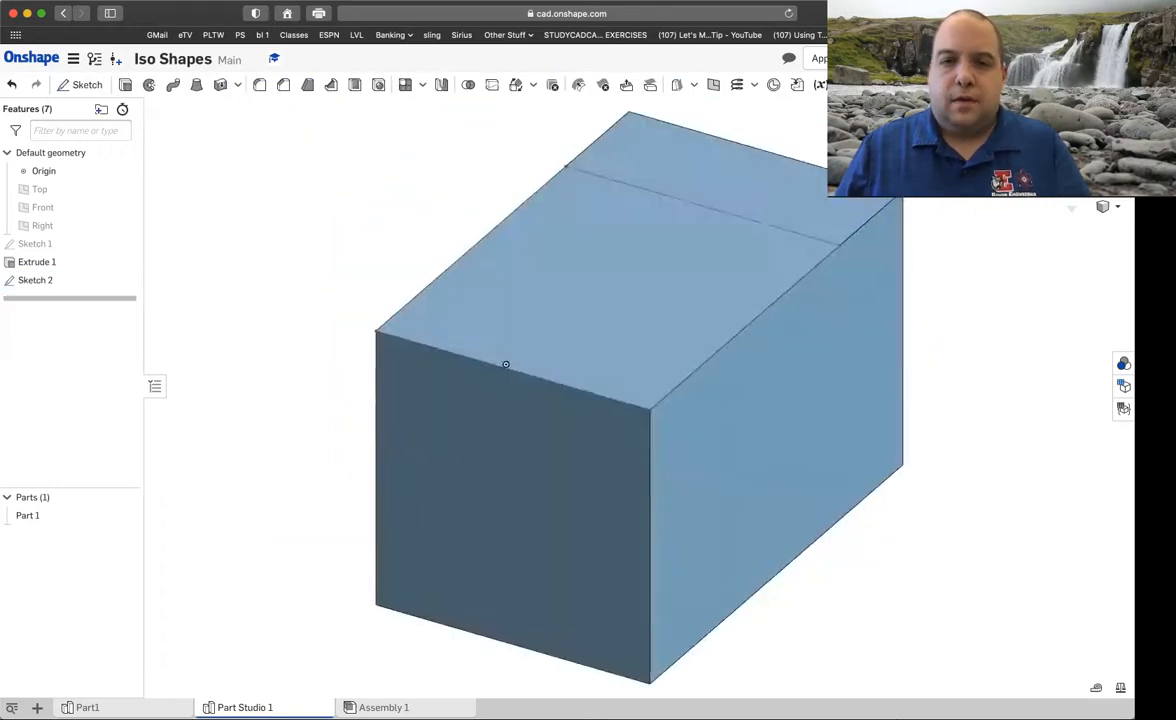
left_click(1047, 146)
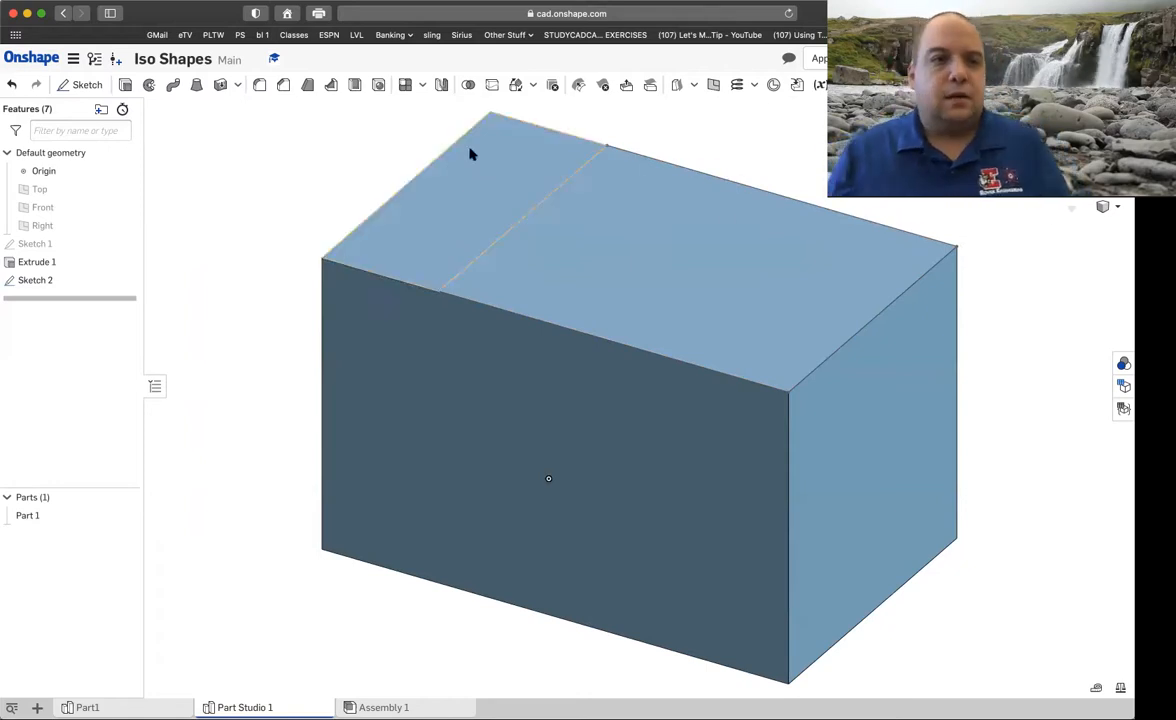
left_click(125, 86)
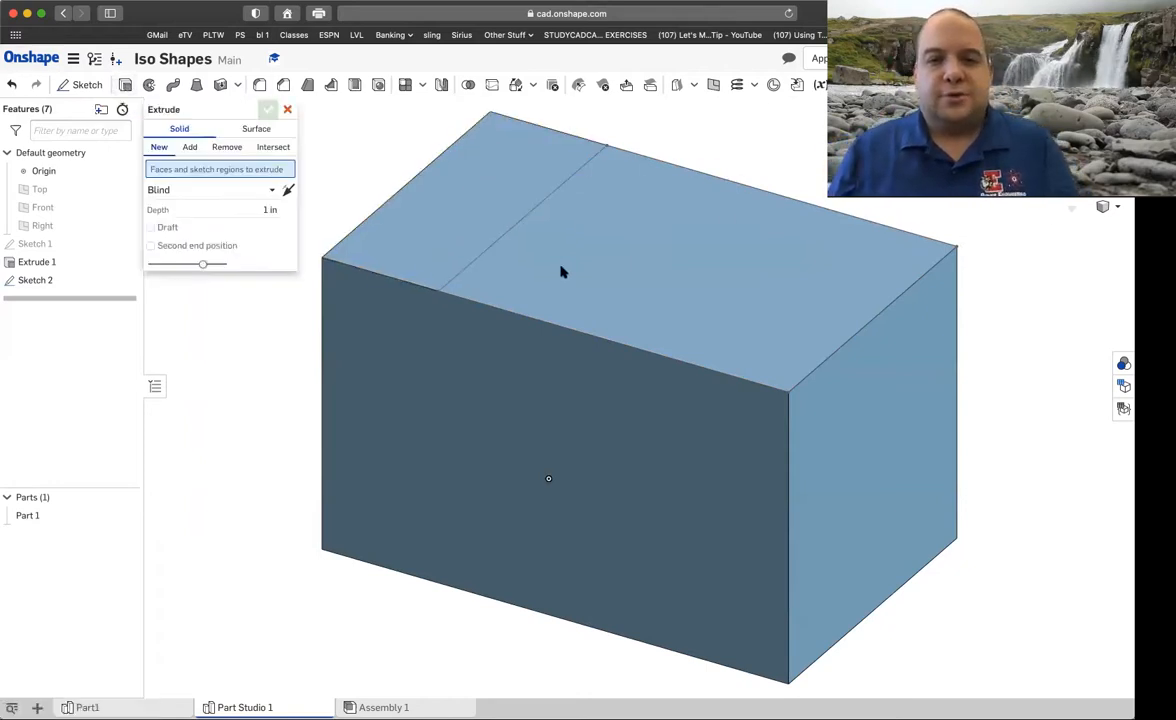
left_click(625, 273)
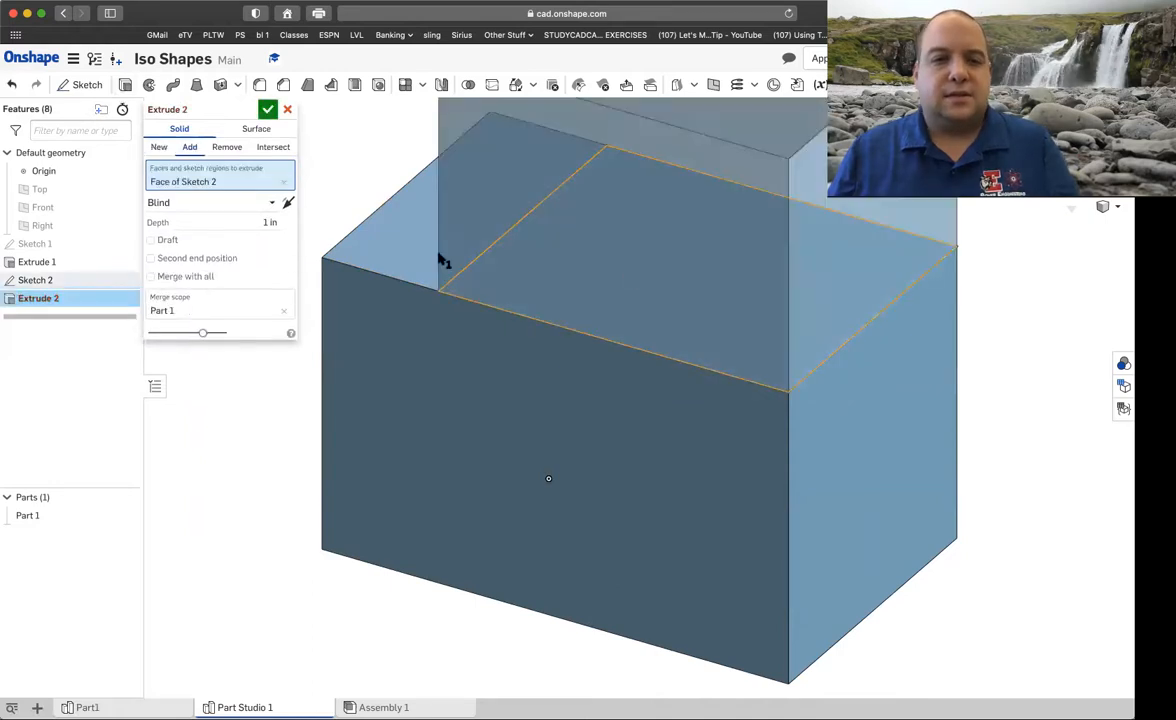
left_click(288, 203)
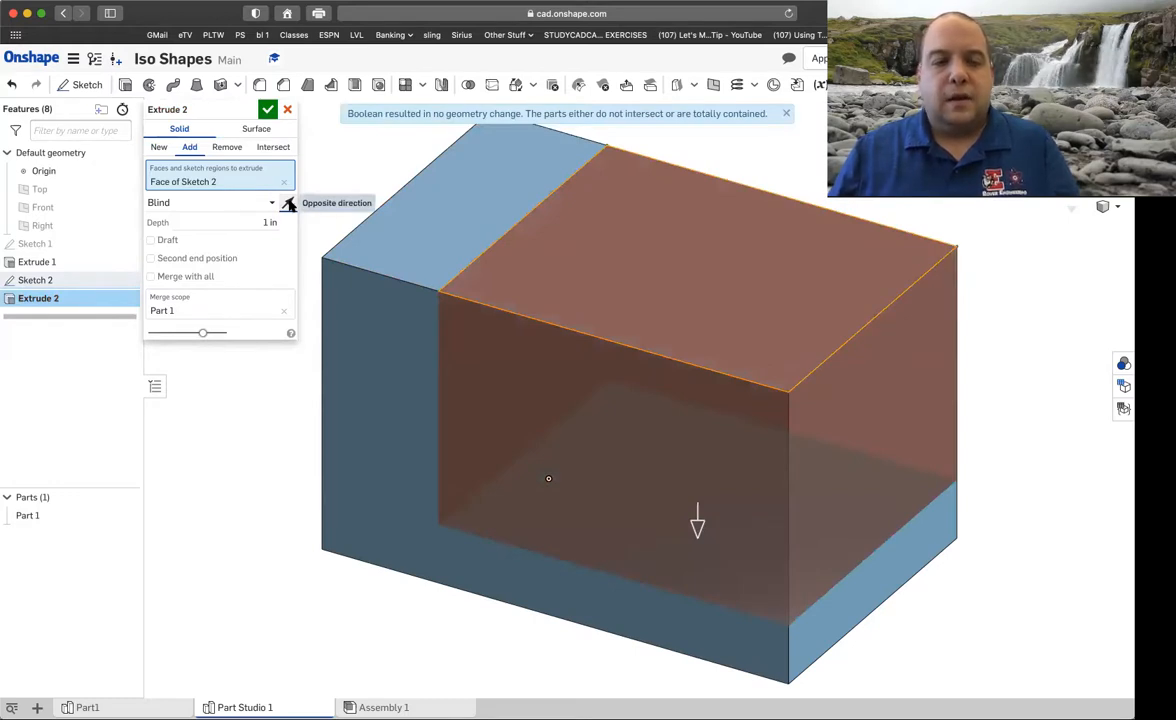
left_click(229, 148)
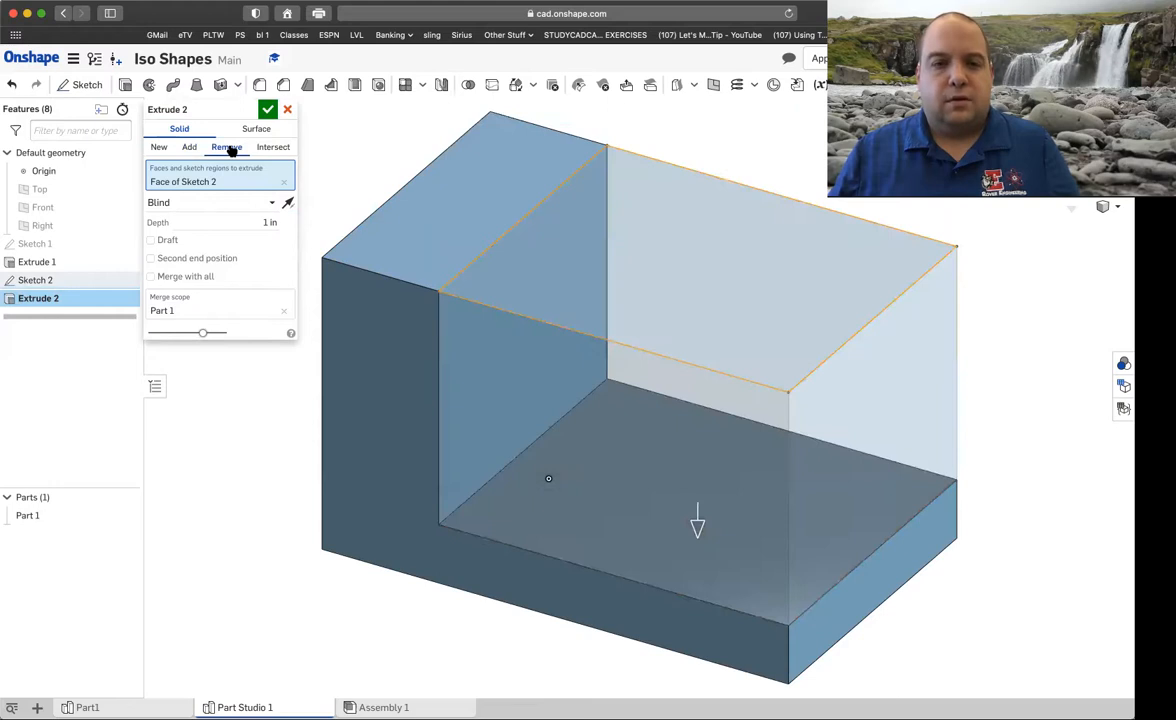
left_click(190, 147)
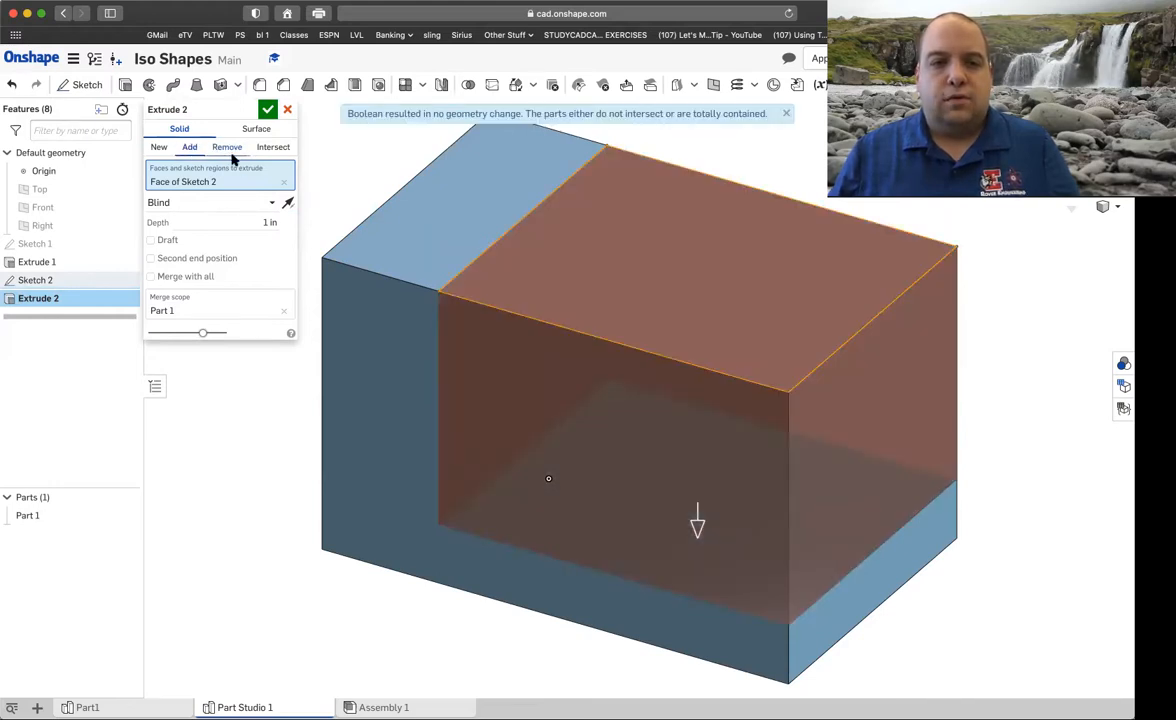
left_click(229, 148)
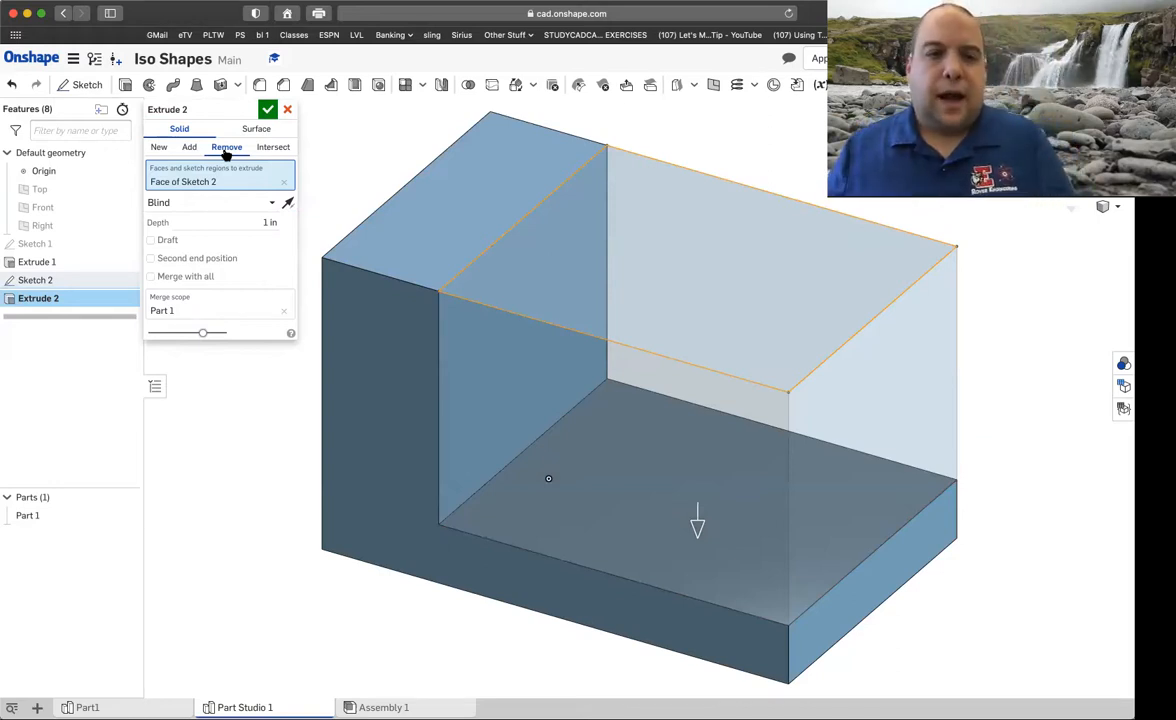
left_click_drag(263, 223, 284, 219)
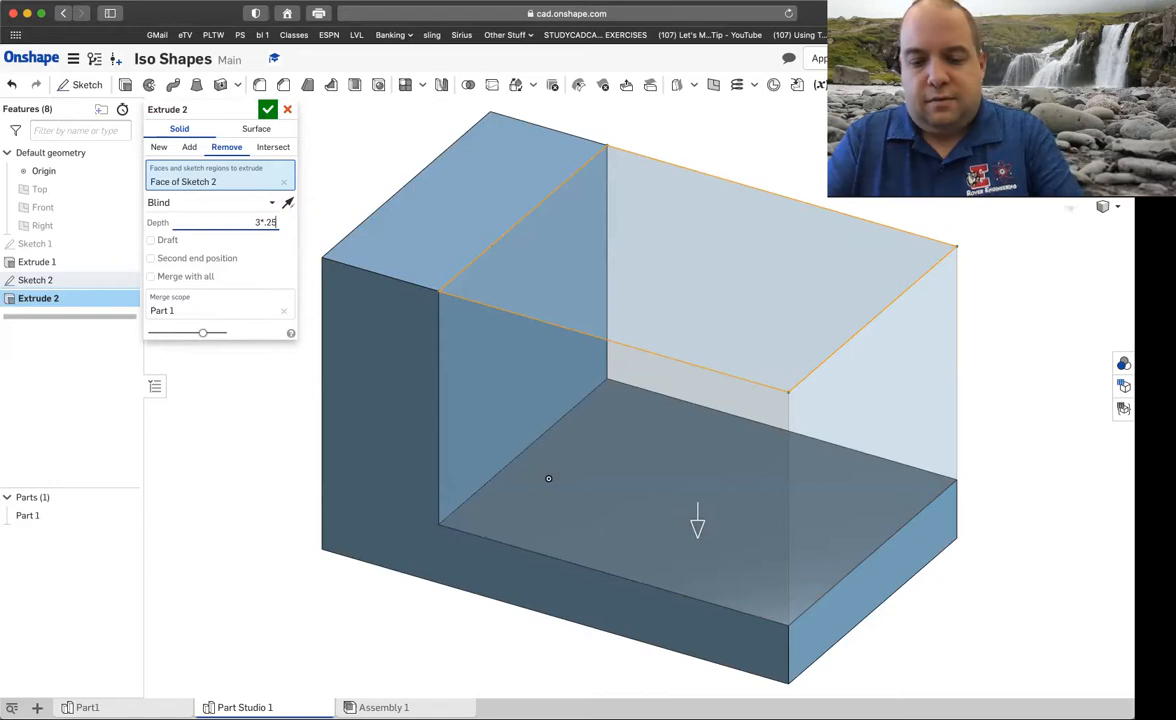
type("3*.25")
key("Return")
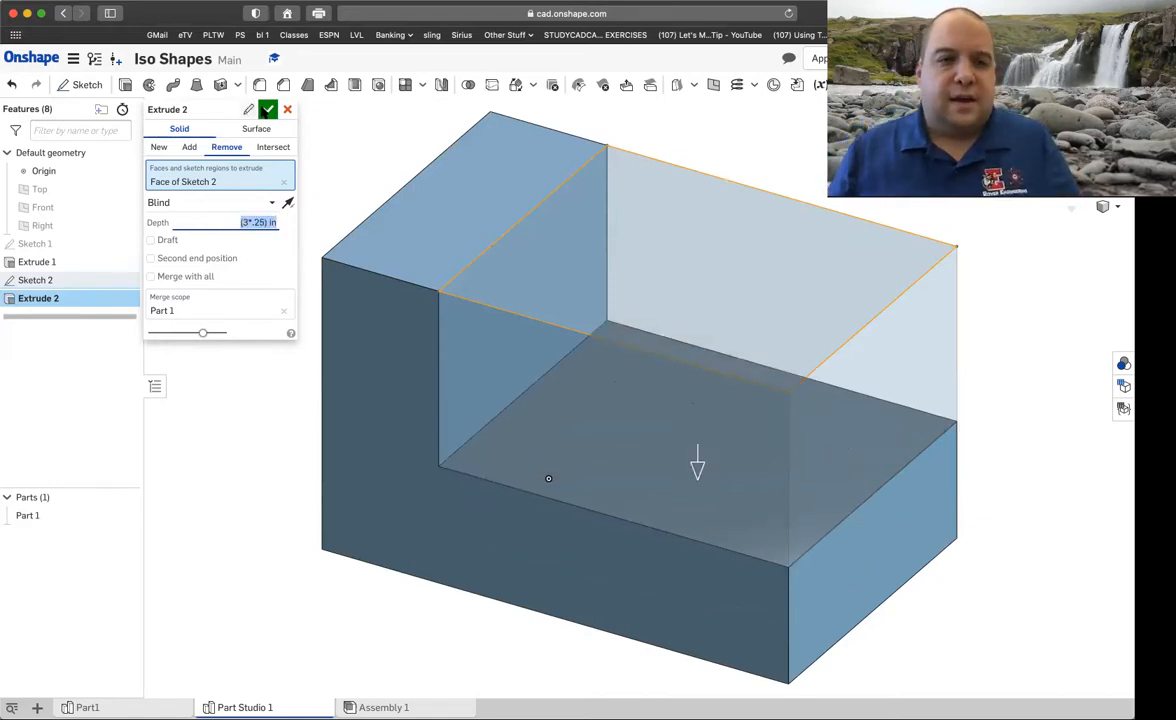
left_click(268, 110)
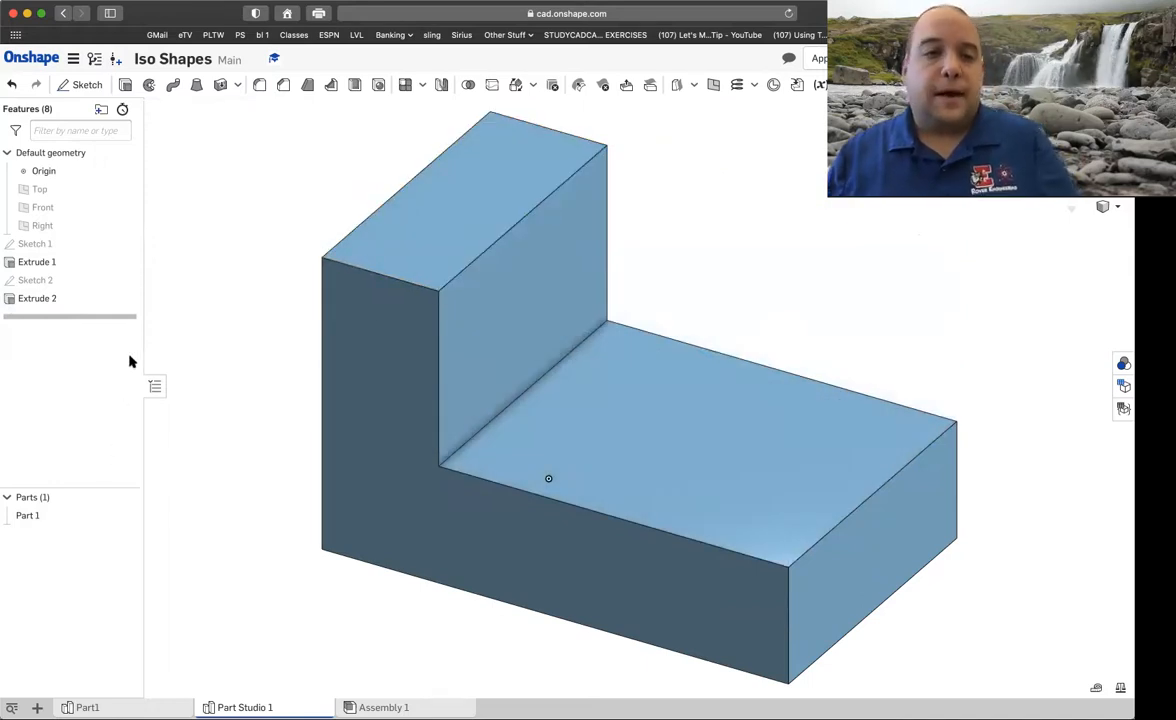
Step: Start a sketch on the lower step's top face and draw a corner rectangle about 0.94 by 0.39 in inward from its outer end edge
left_click(87, 87)
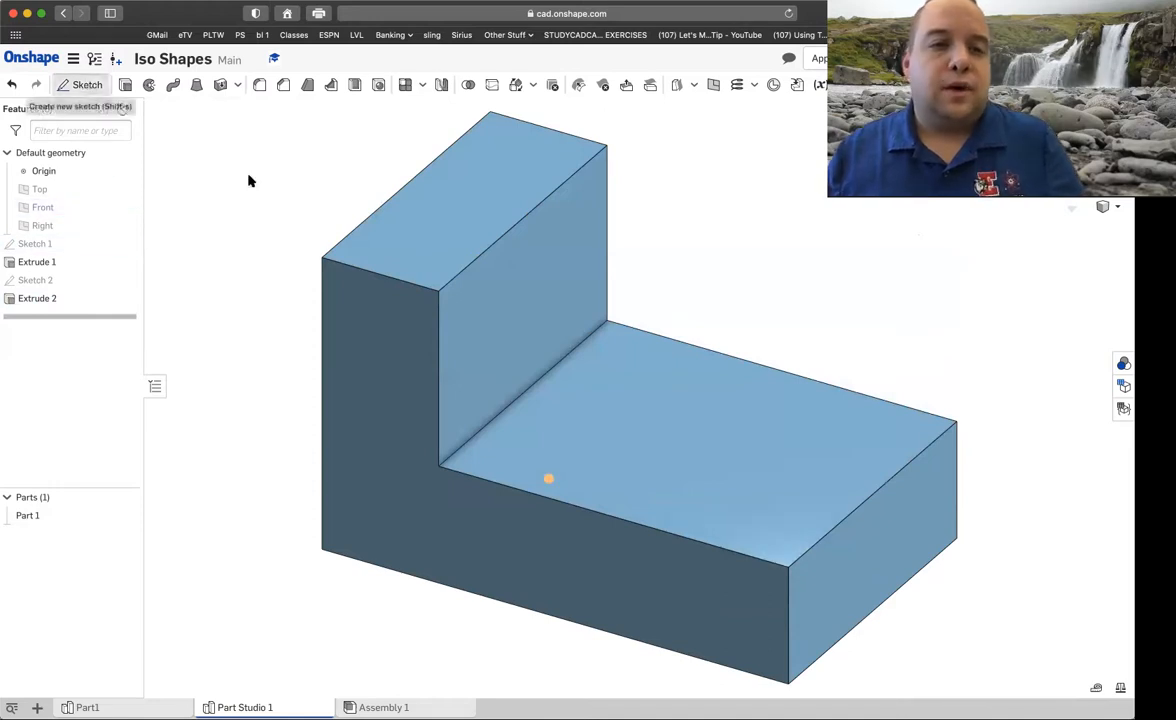
left_click(673, 454)
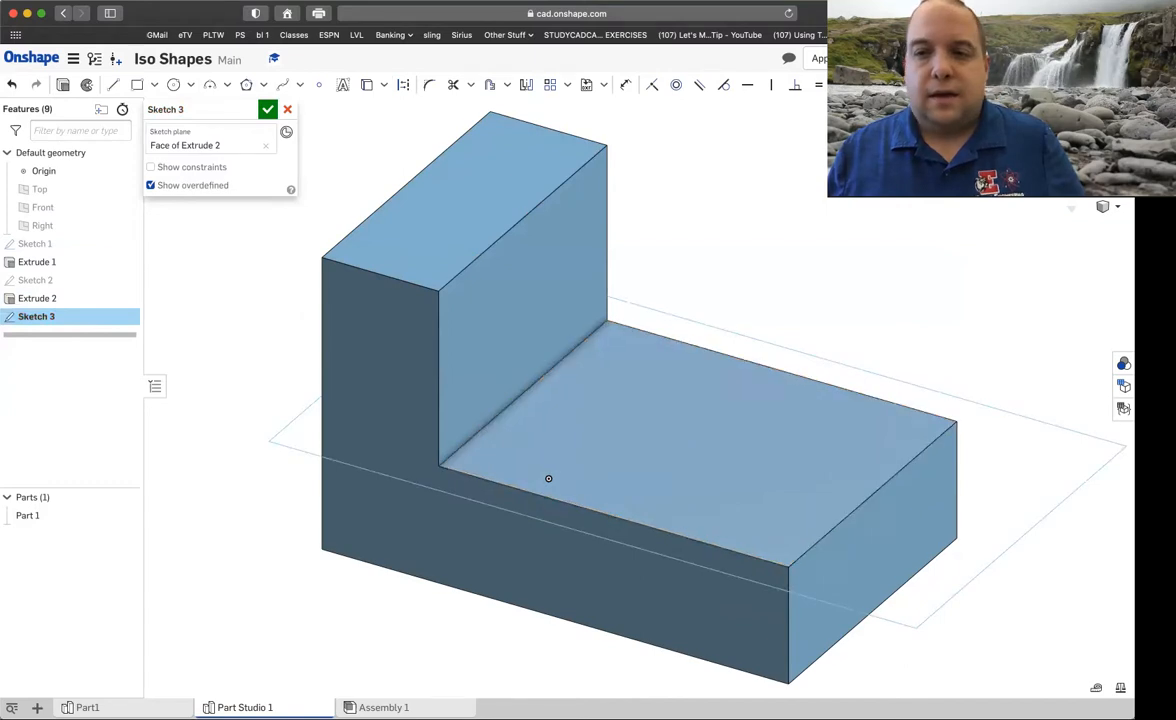
key("n")
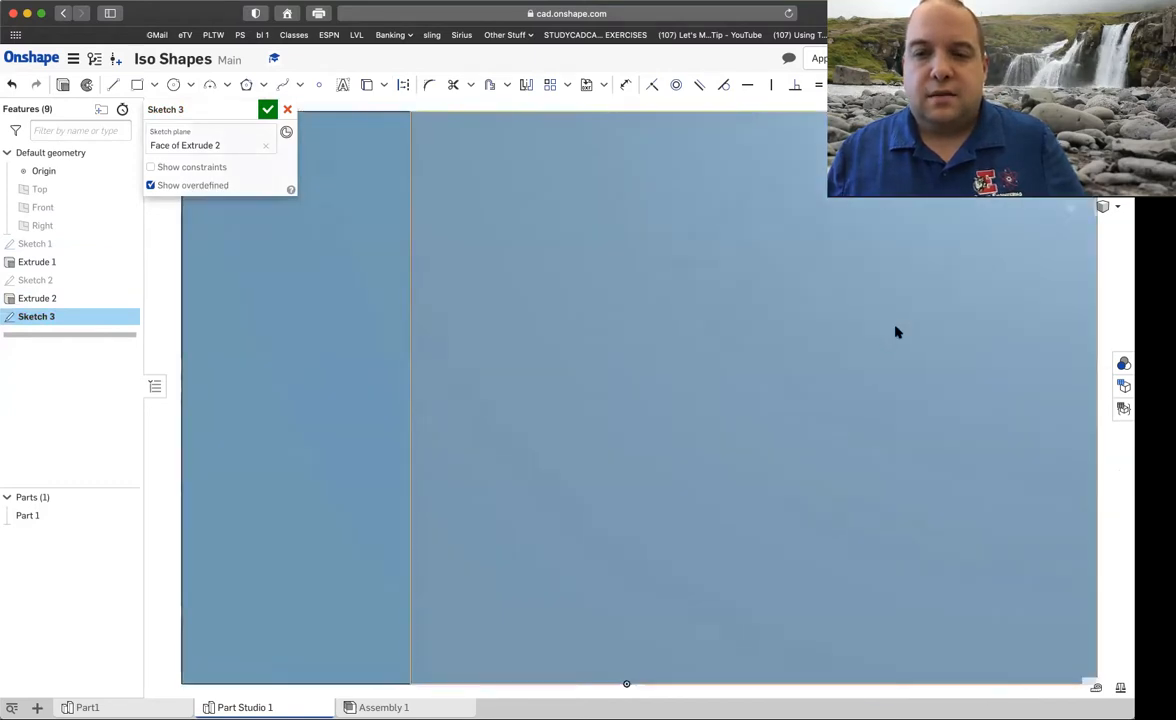
scroll(883, 330, "down", 5)
middle_click_drag(767, 329, 604, 318)
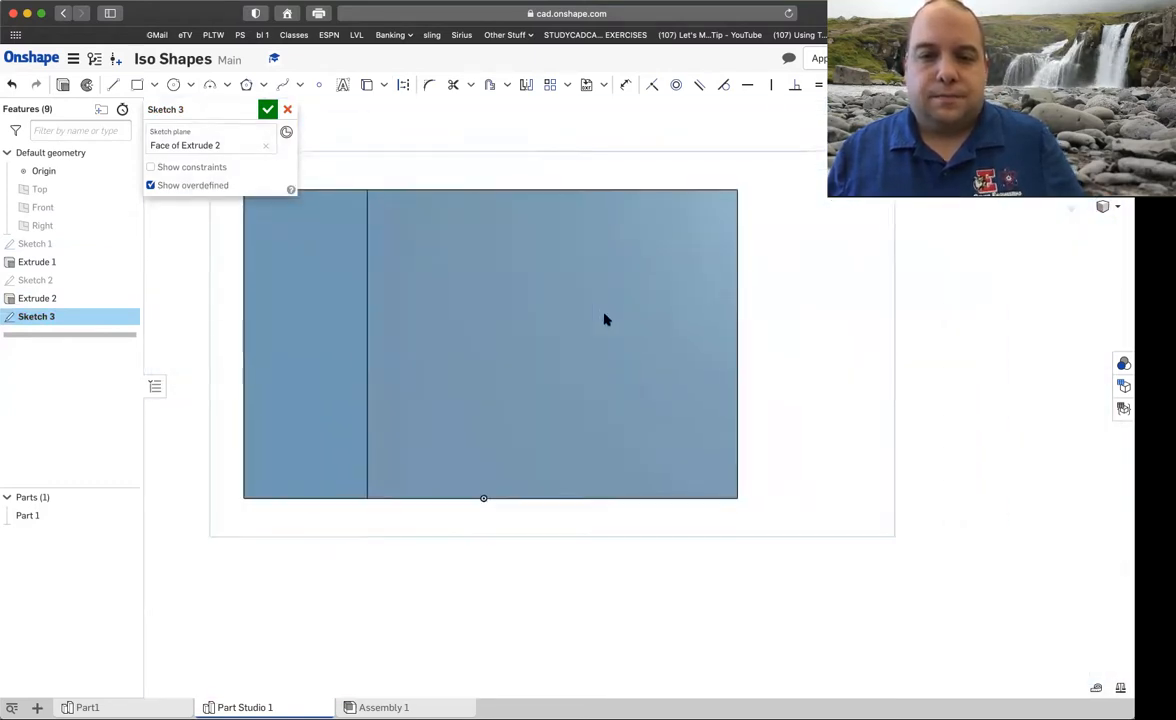
left_click(137, 84)
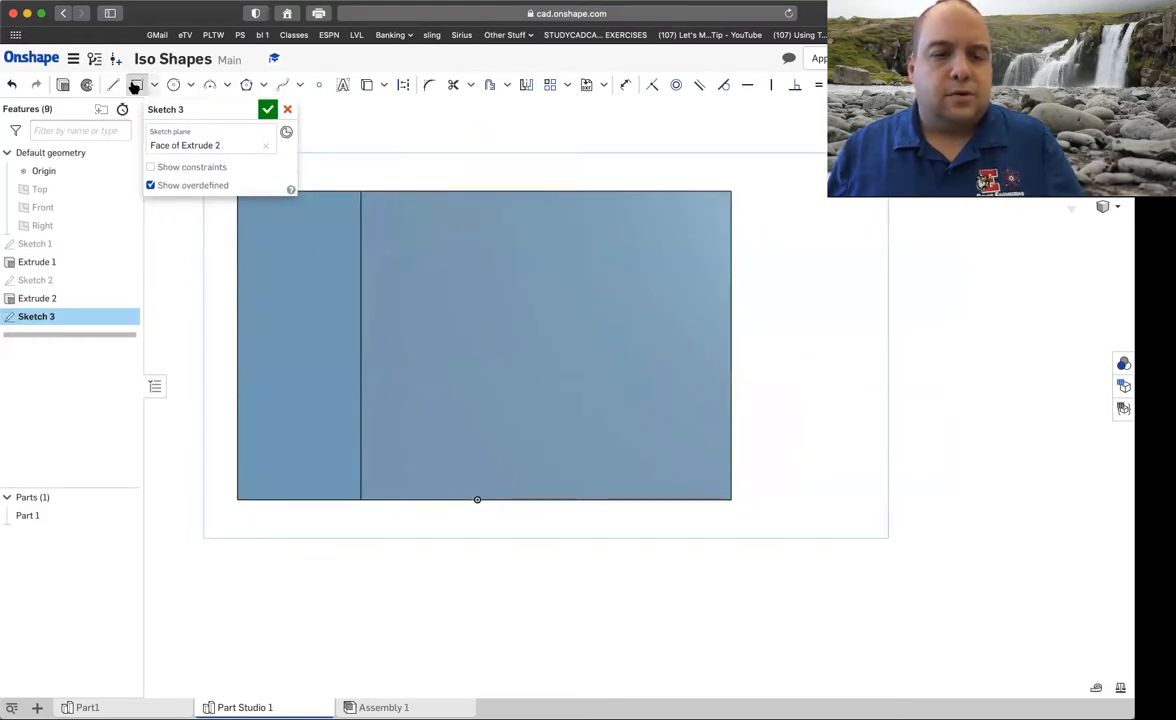
left_click(729, 297)
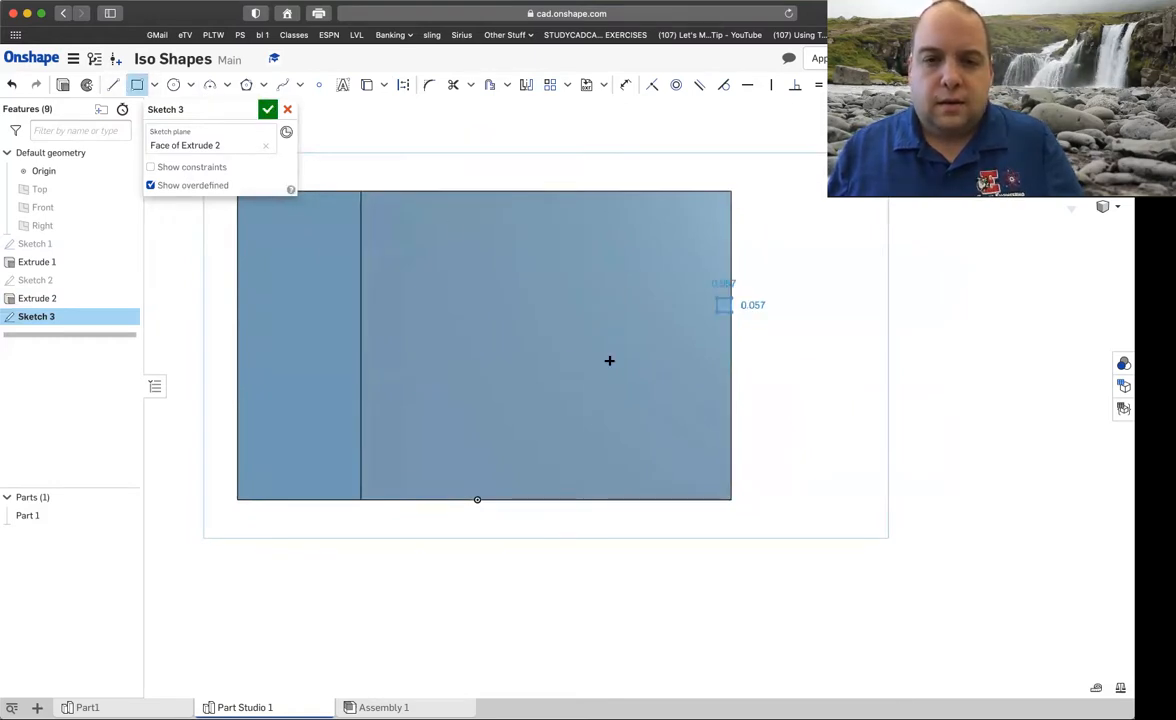
left_click(498, 395)
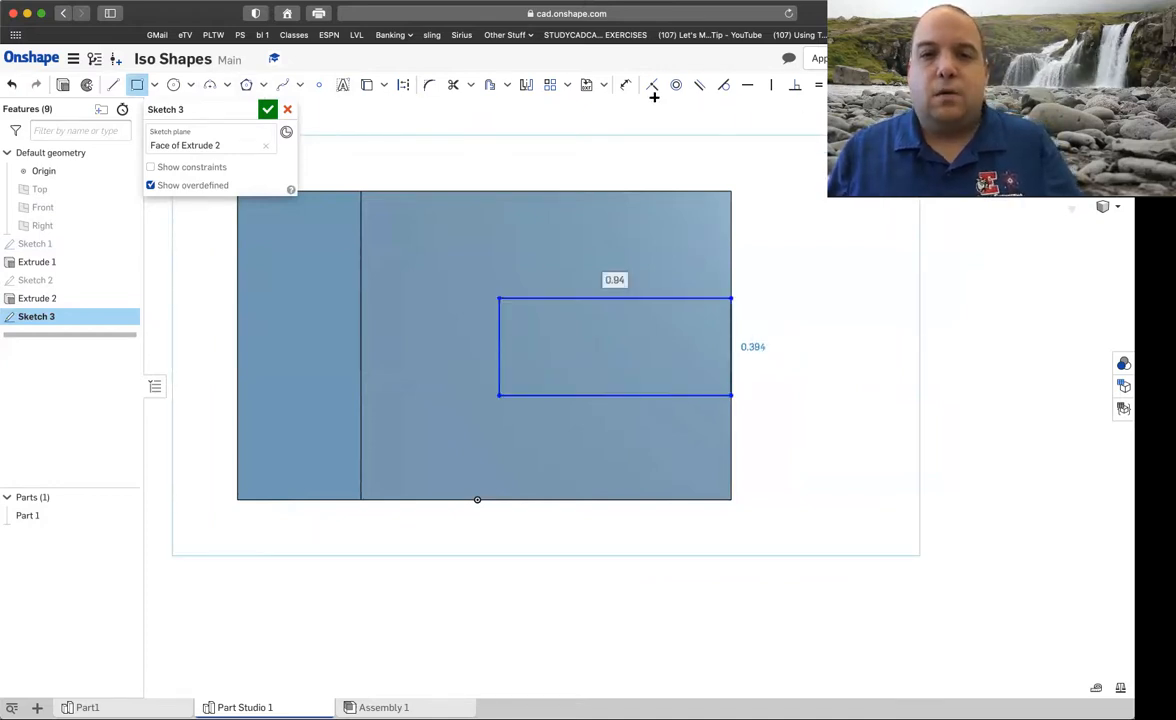
left_click(625, 88)
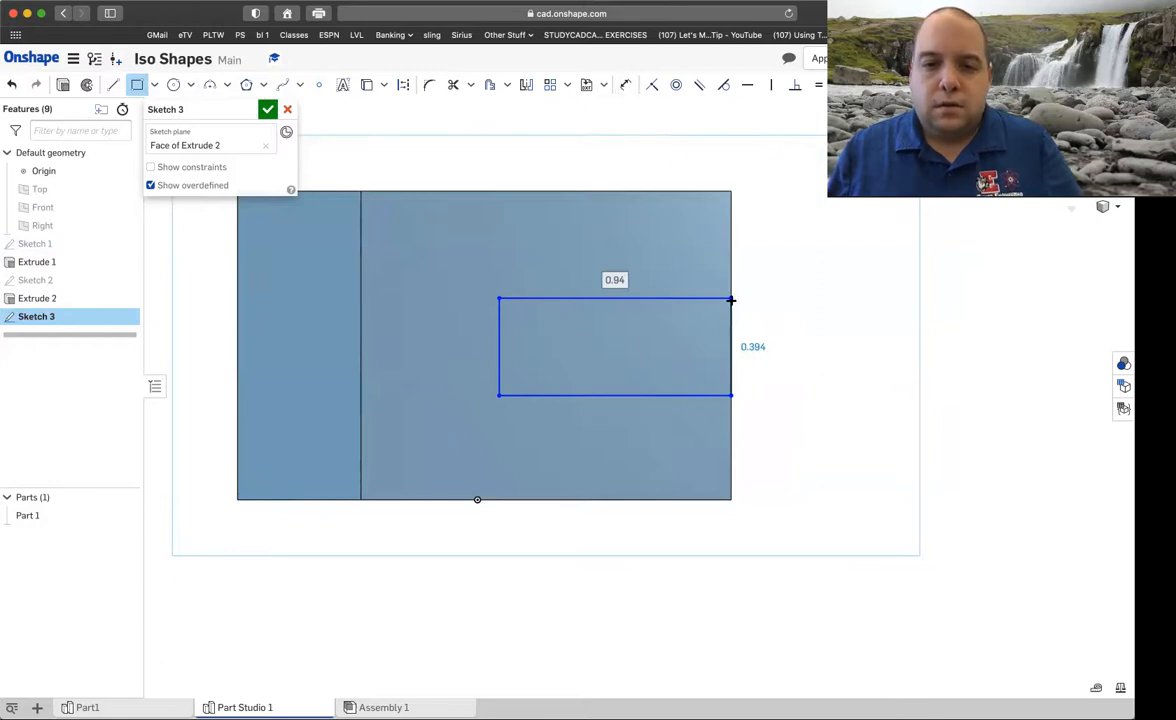
left_click(730, 298)
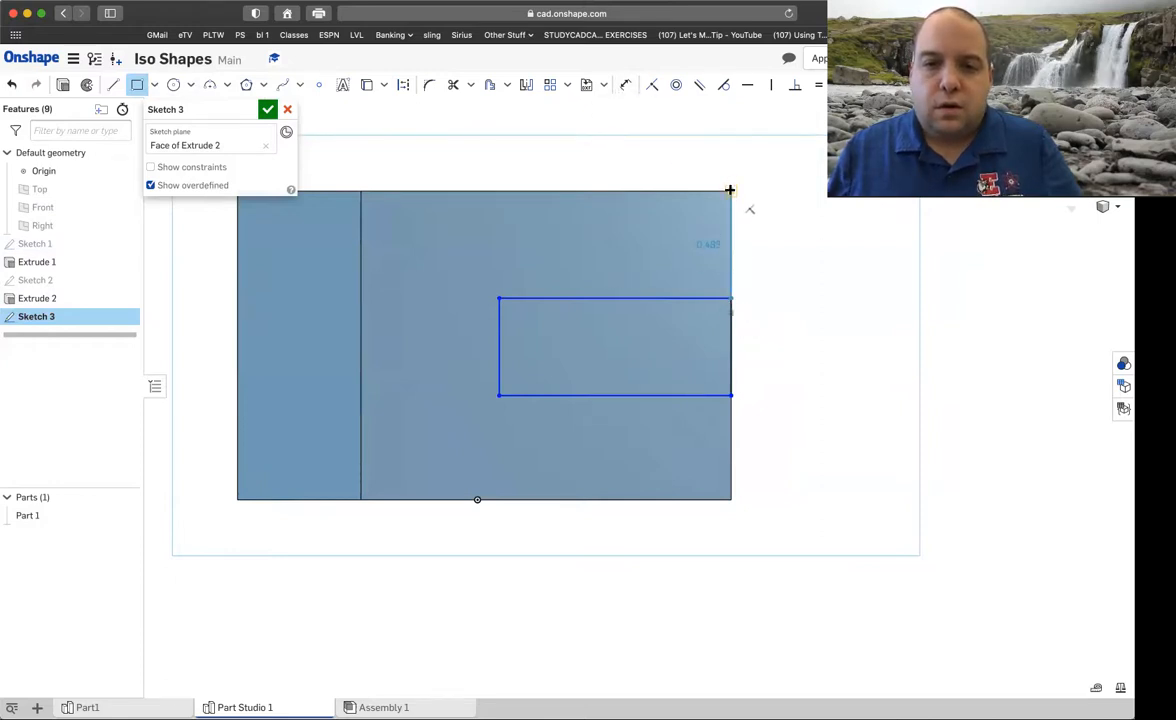
left_click(749, 198)
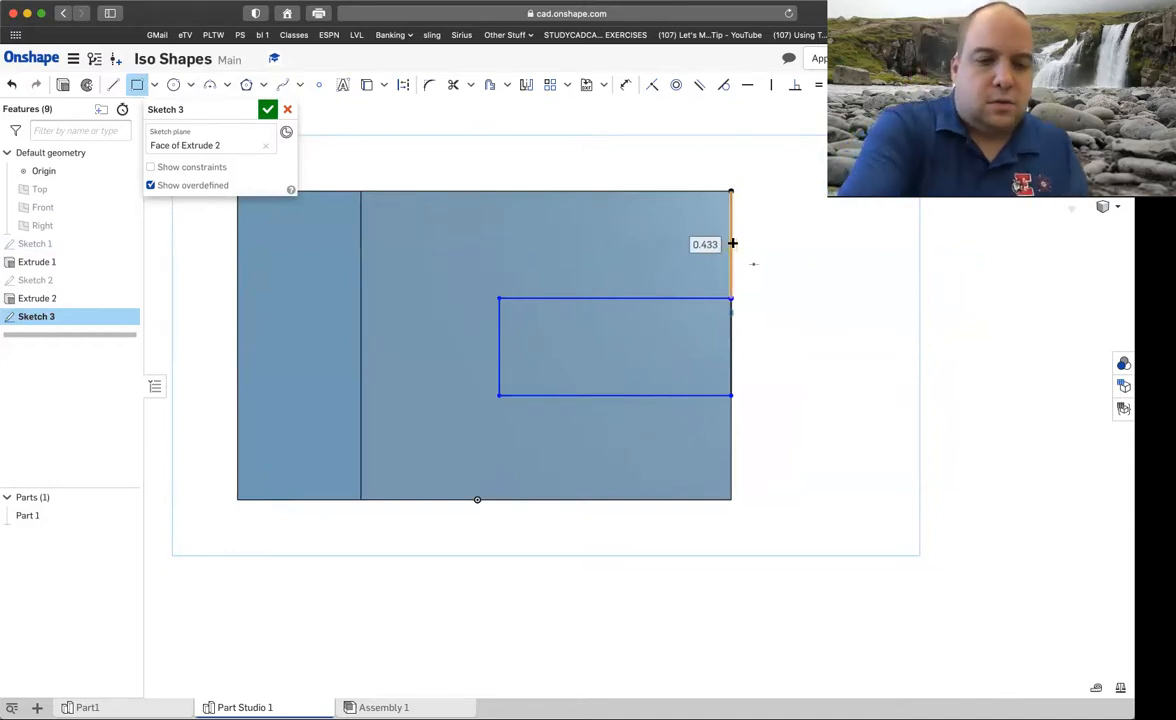
key("Escape")
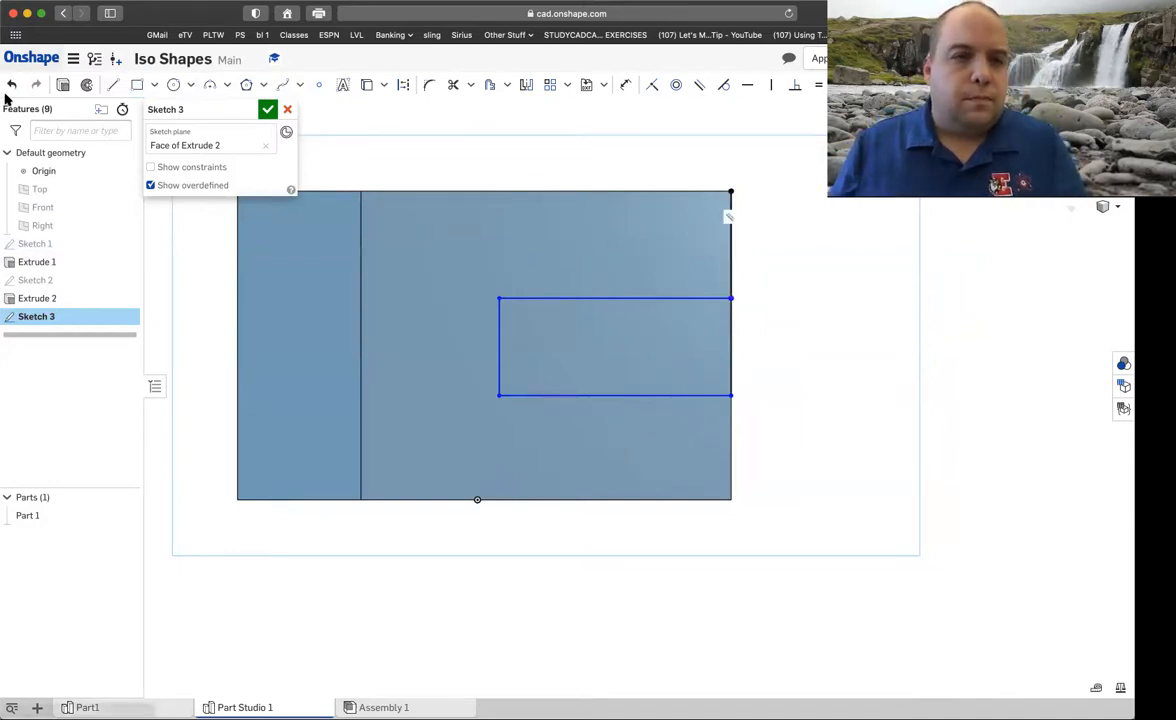
left_click(12, 86)
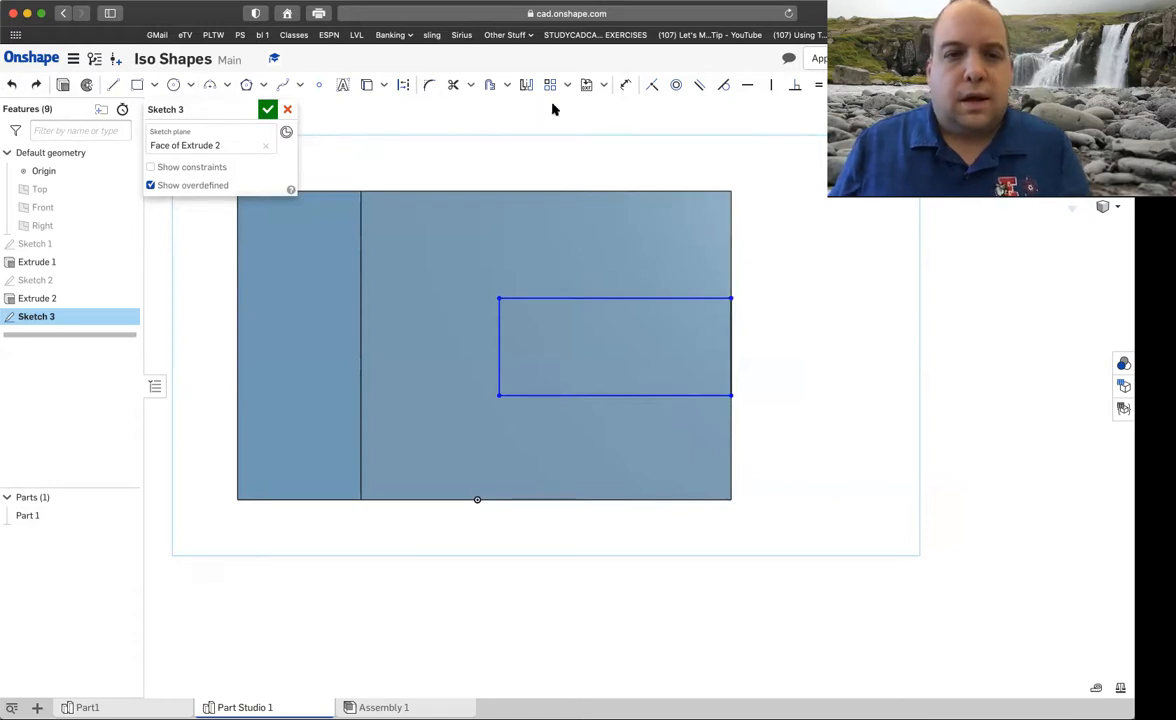
Step: Dimension the distance from the block's back corner to the rectangle's nearest outer corner at 1.5*.25 in
left_click(624, 88)
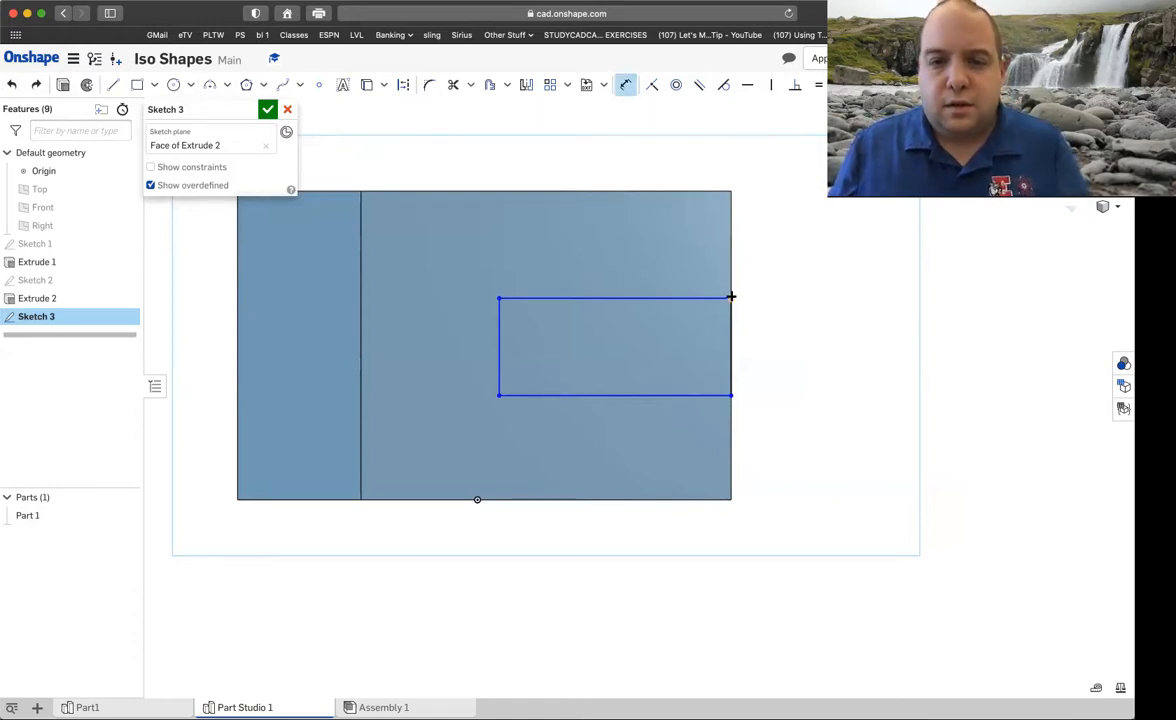
left_click(731, 192)
left_click(792, 230)
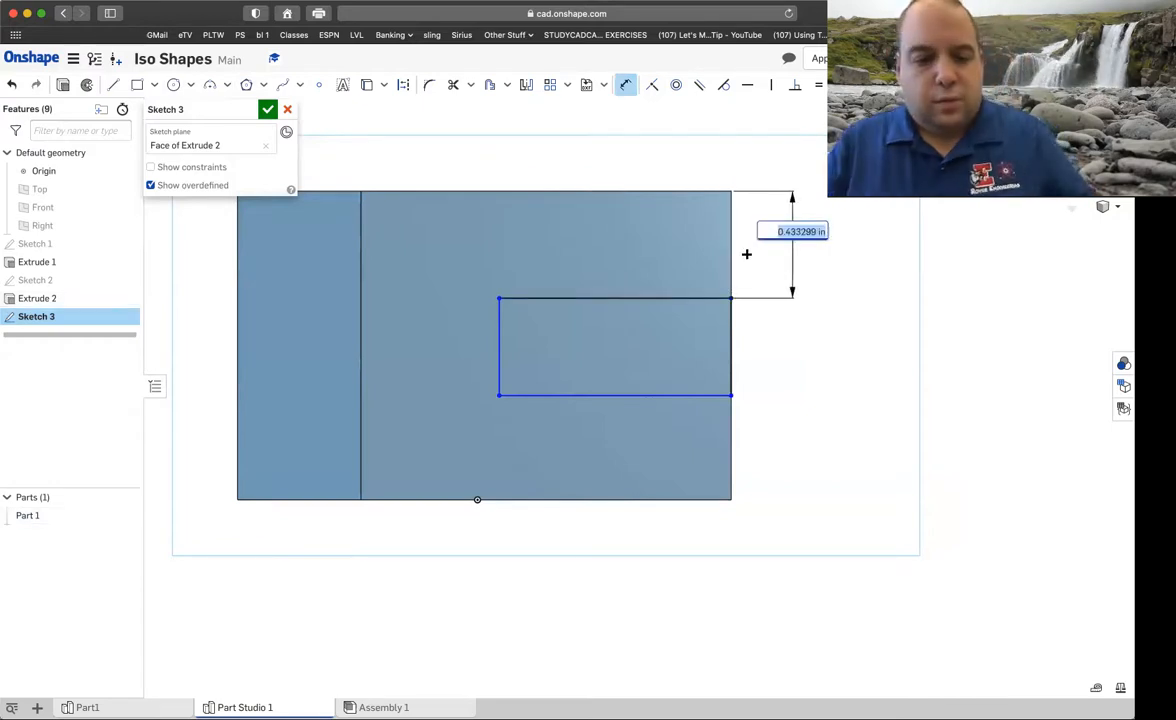
type("1.5*.25")
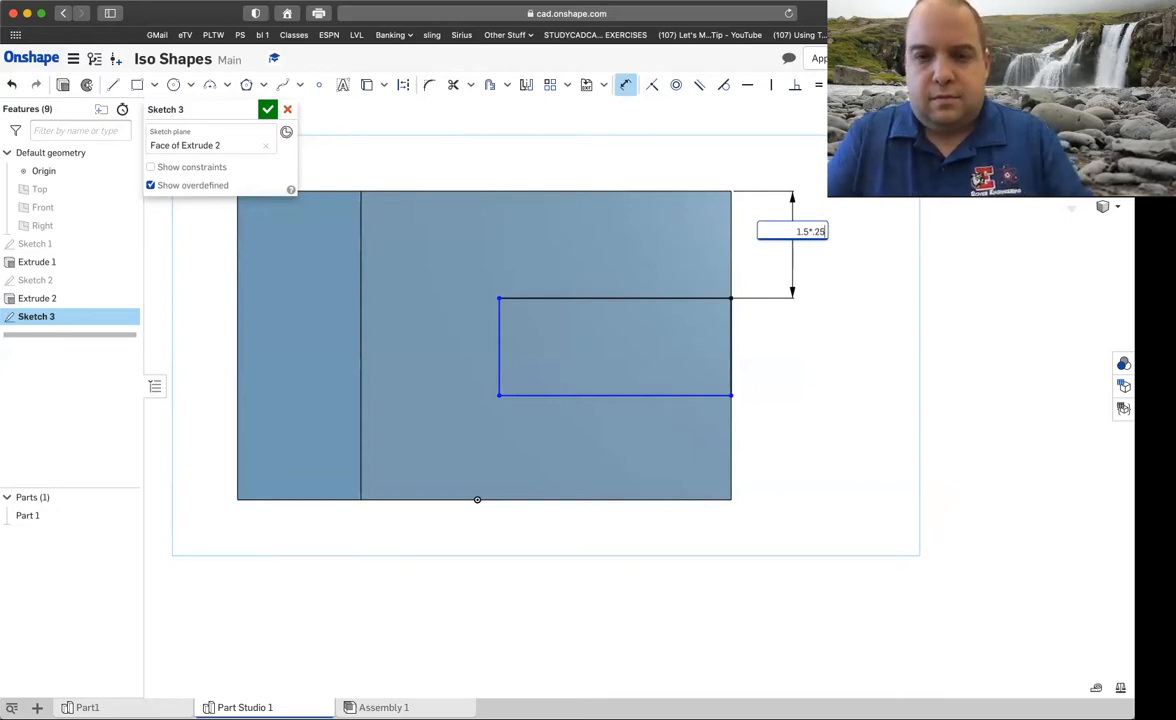
key("Return")
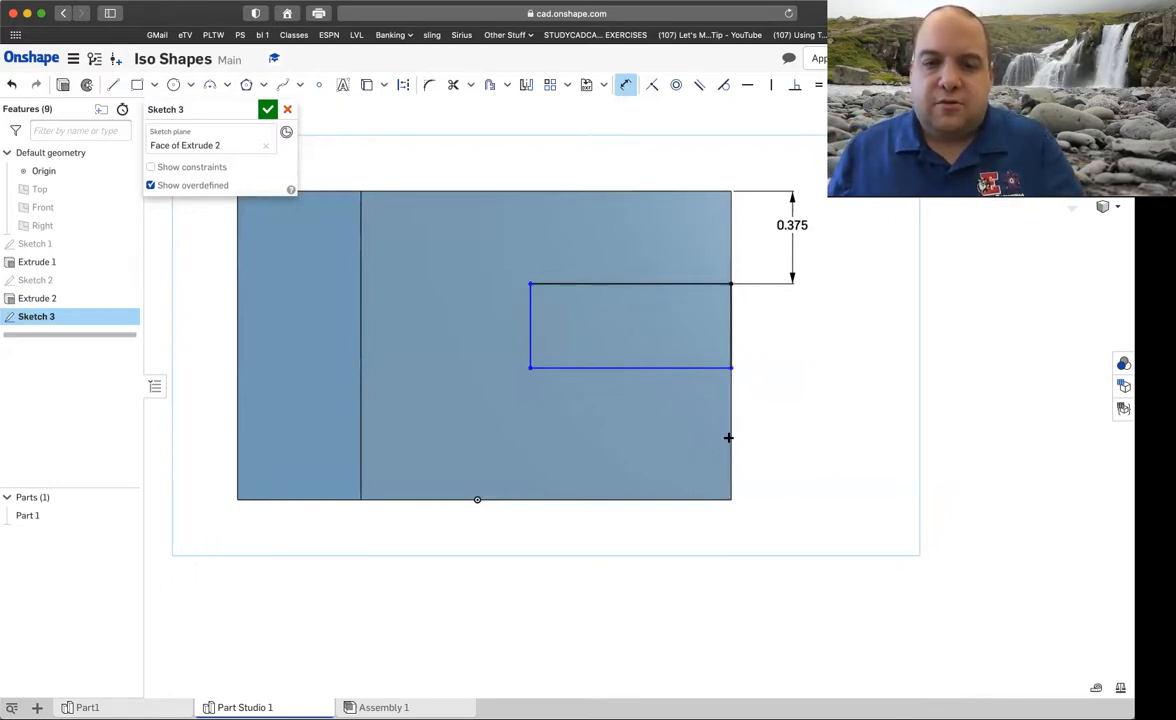
Step: Dimension the distance from the block's front corner to the rectangle's nearest outer corner at .375 in
left_click(729, 496)
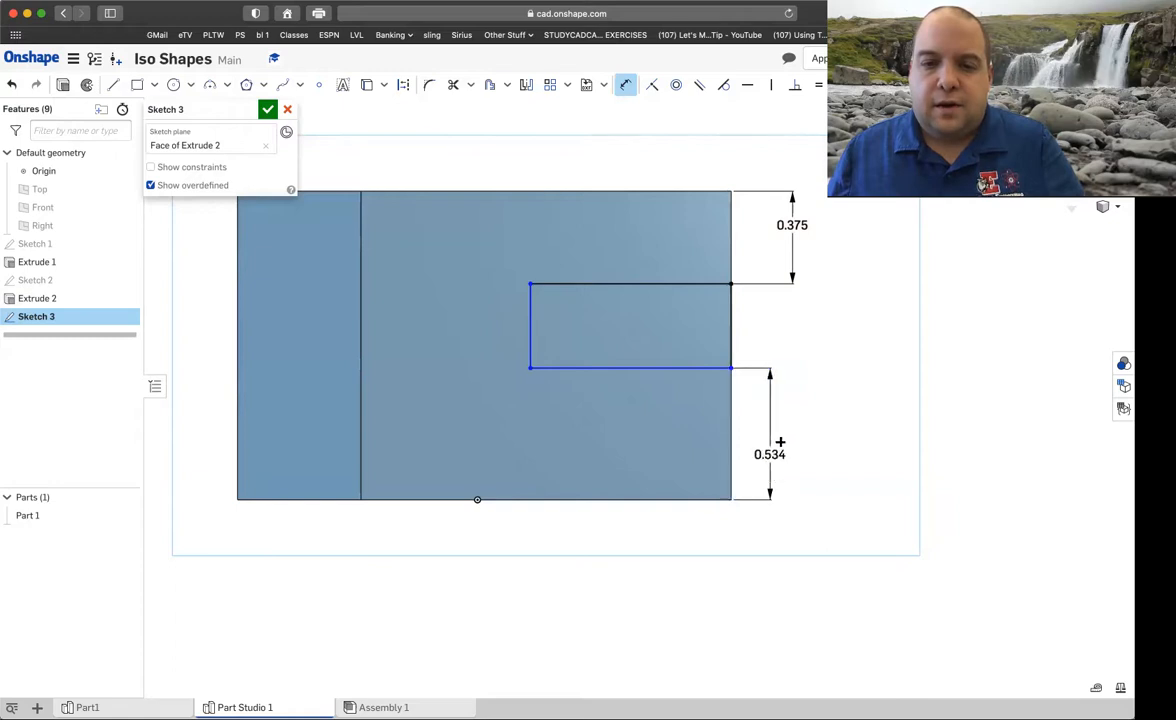
left_click(787, 445)
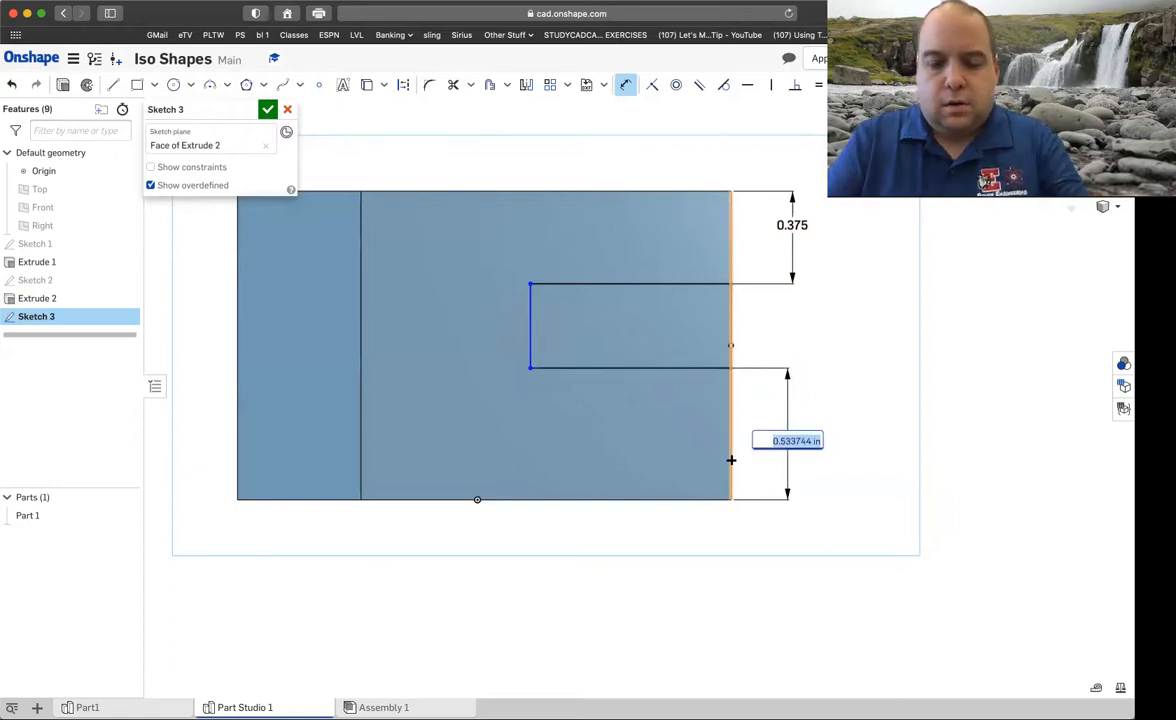
key("BackSpace")
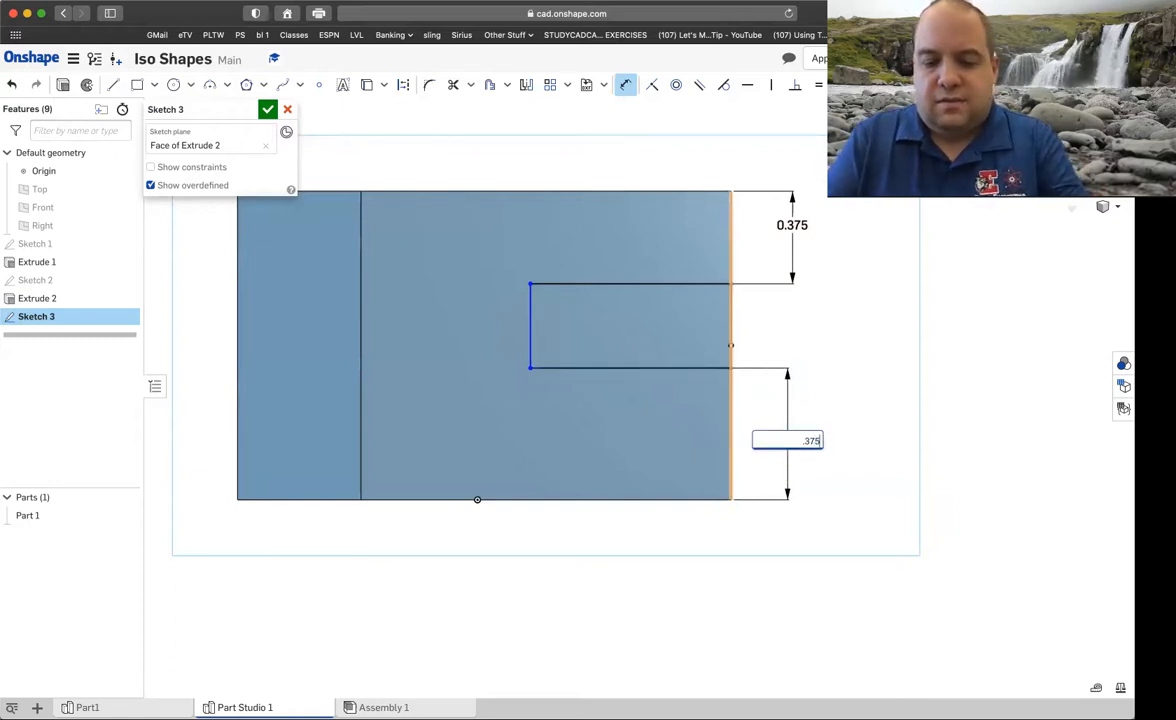
type(".375")
key("Return")
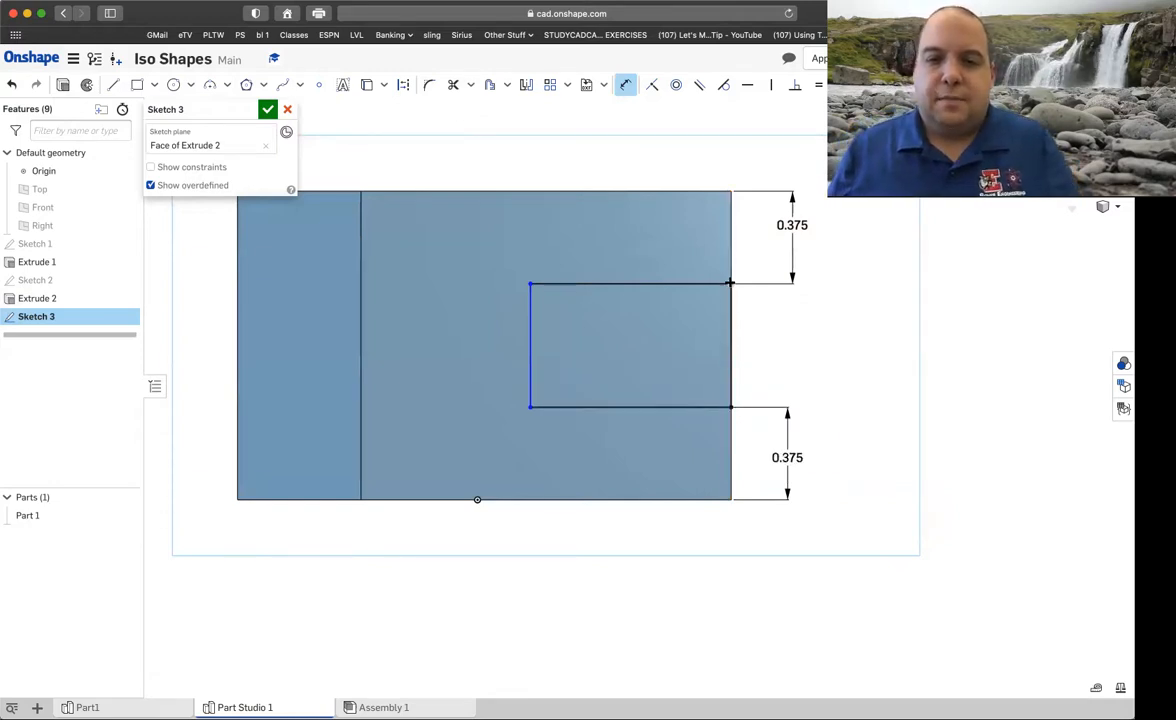
Step: Dimension the rectangle's length inward from the block's end edge at 1 in
left_click(527, 281)
left_click(550, 265)
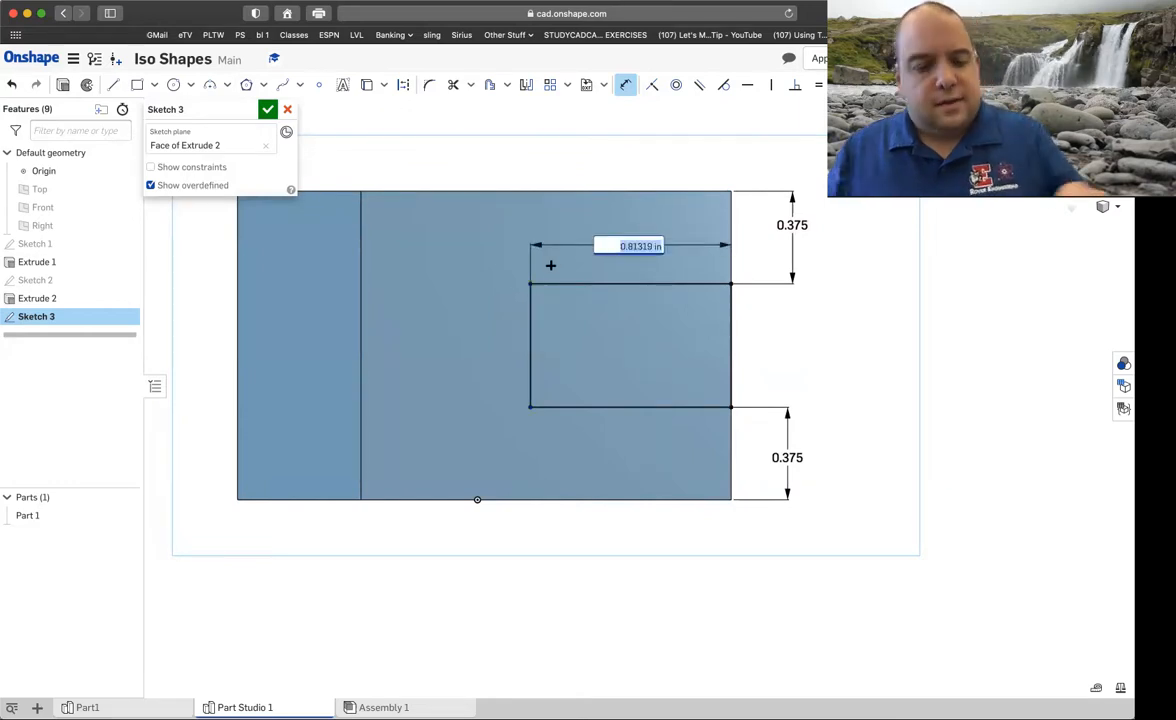
type("1")
key("Return")
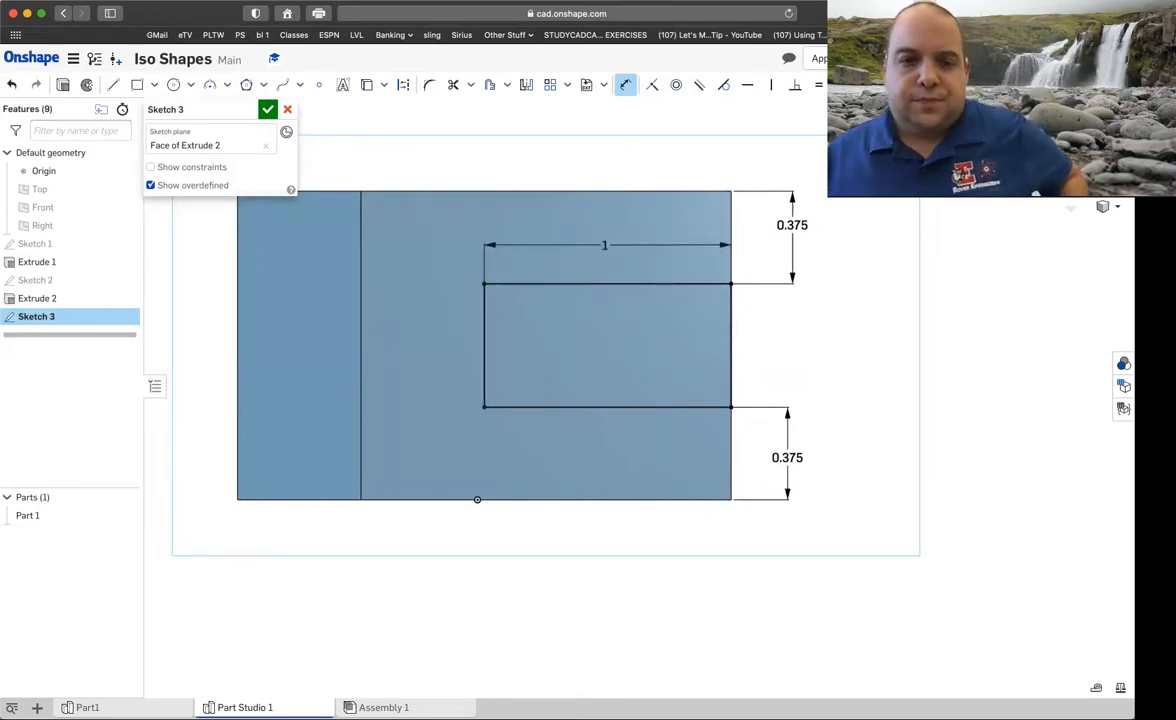
Step: Dimension the rectangle's inner short side and finish the sketch
left_click(482, 331)
left_click(424, 331)
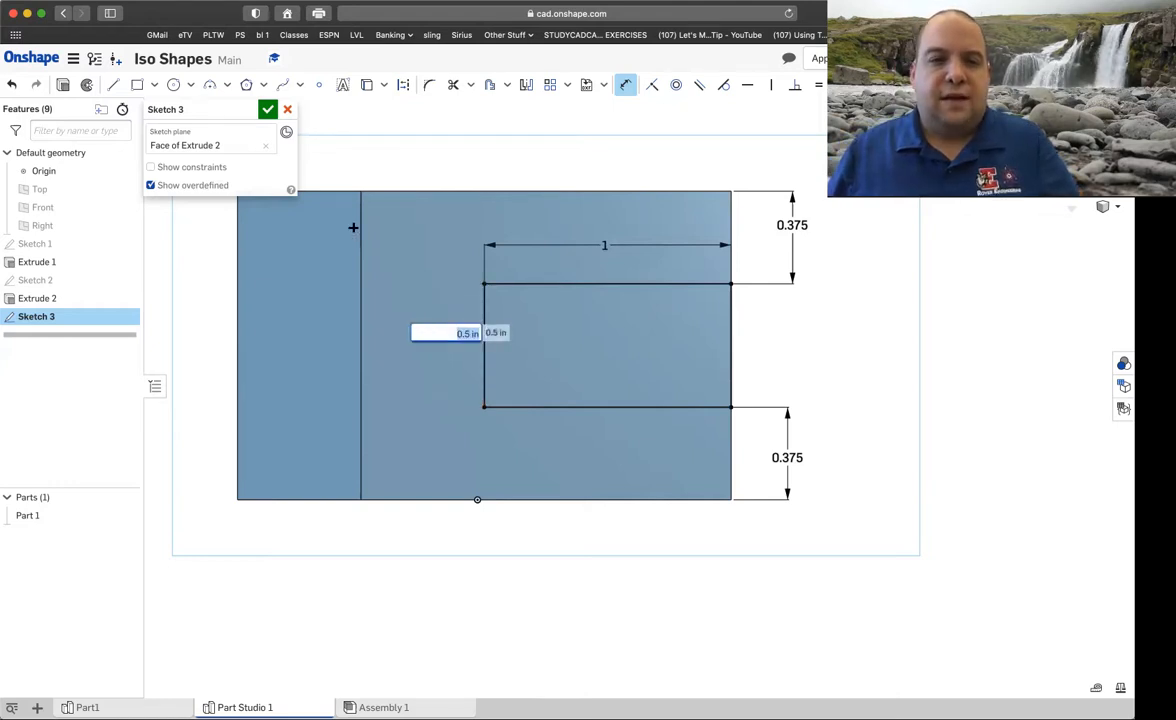
left_click(267, 109)
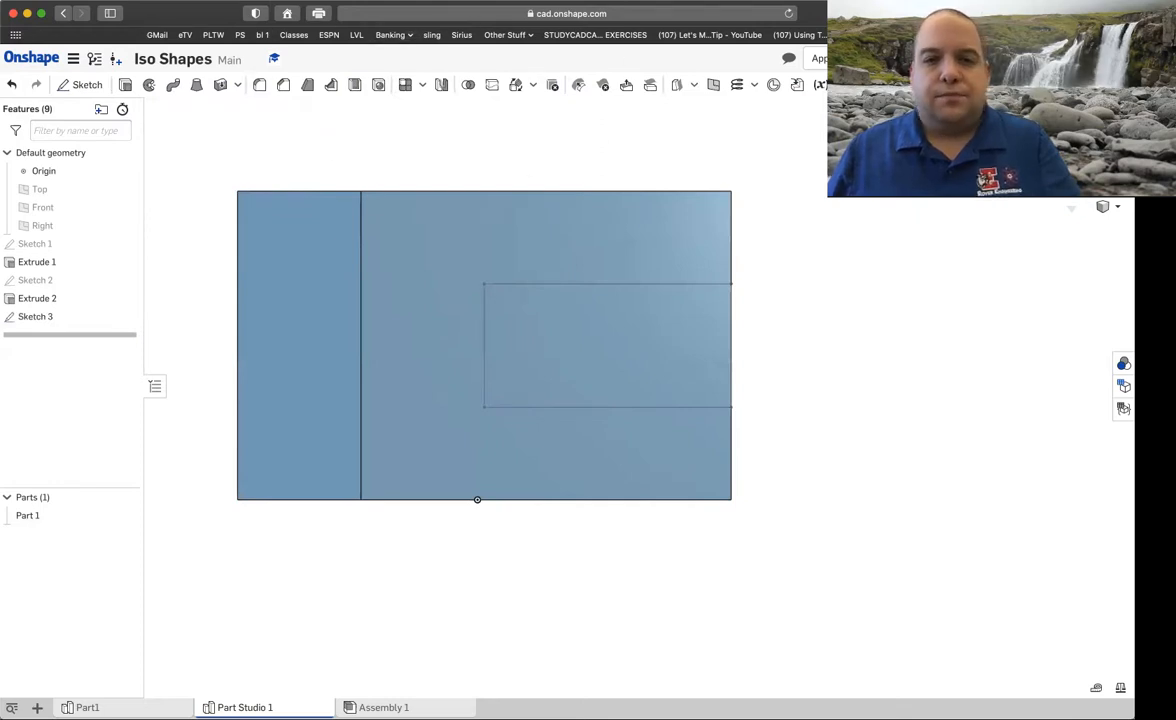
Step: Extrude the rectangular sketch region downward as a Remove cut with the Through all end type to form the open slot
left_click(1090, 137)
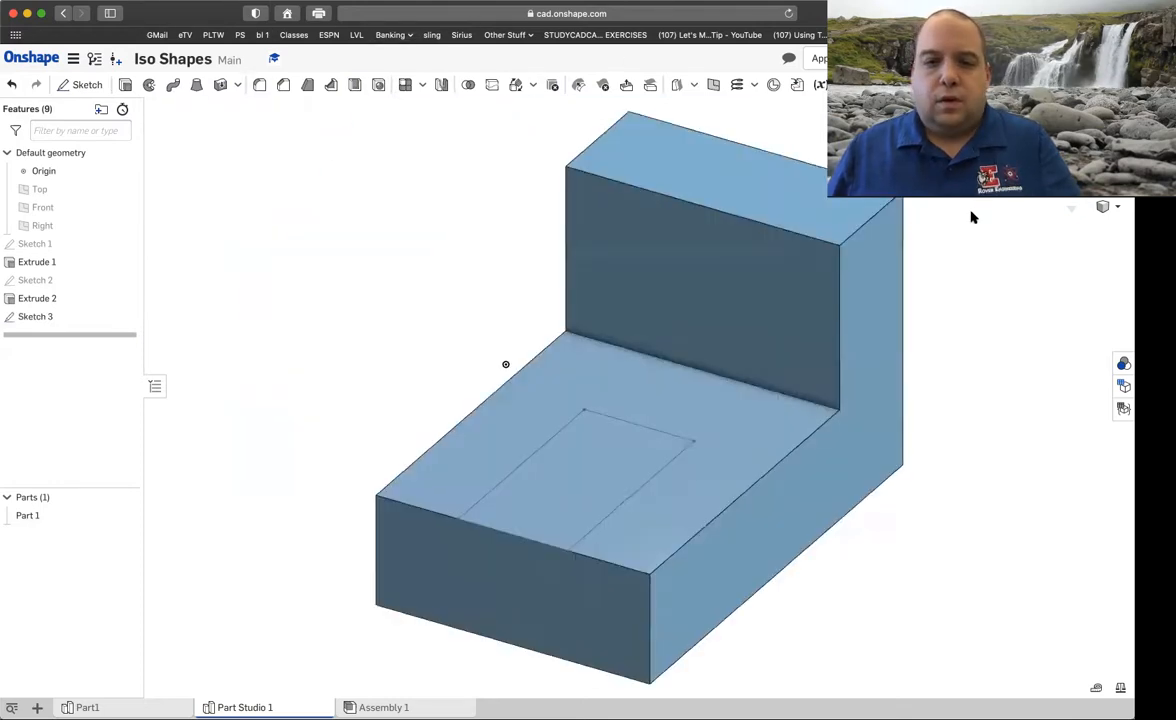
left_click(125, 84)
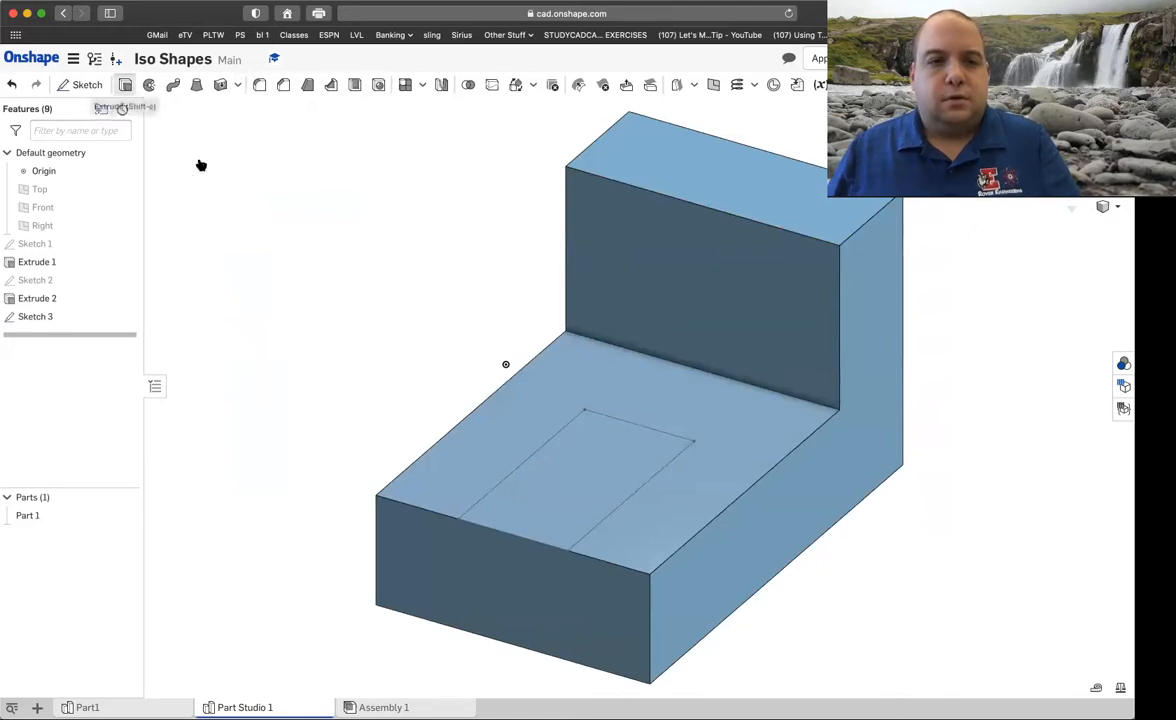
left_click(571, 477)
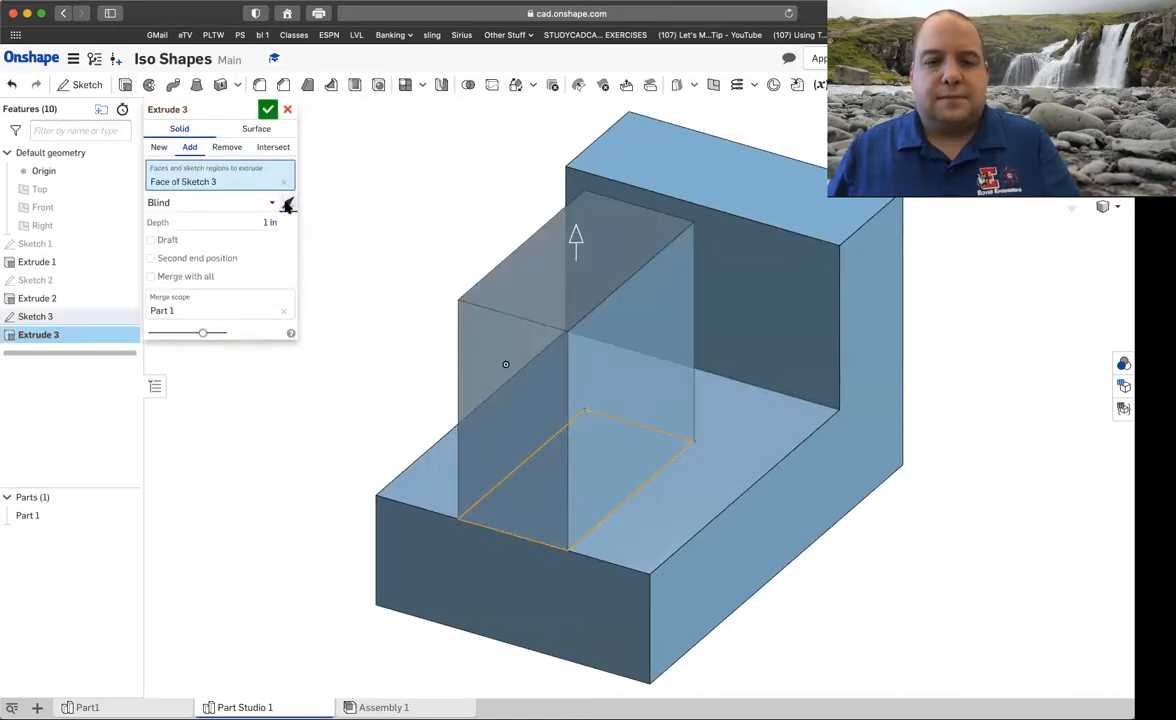
left_click(287, 204)
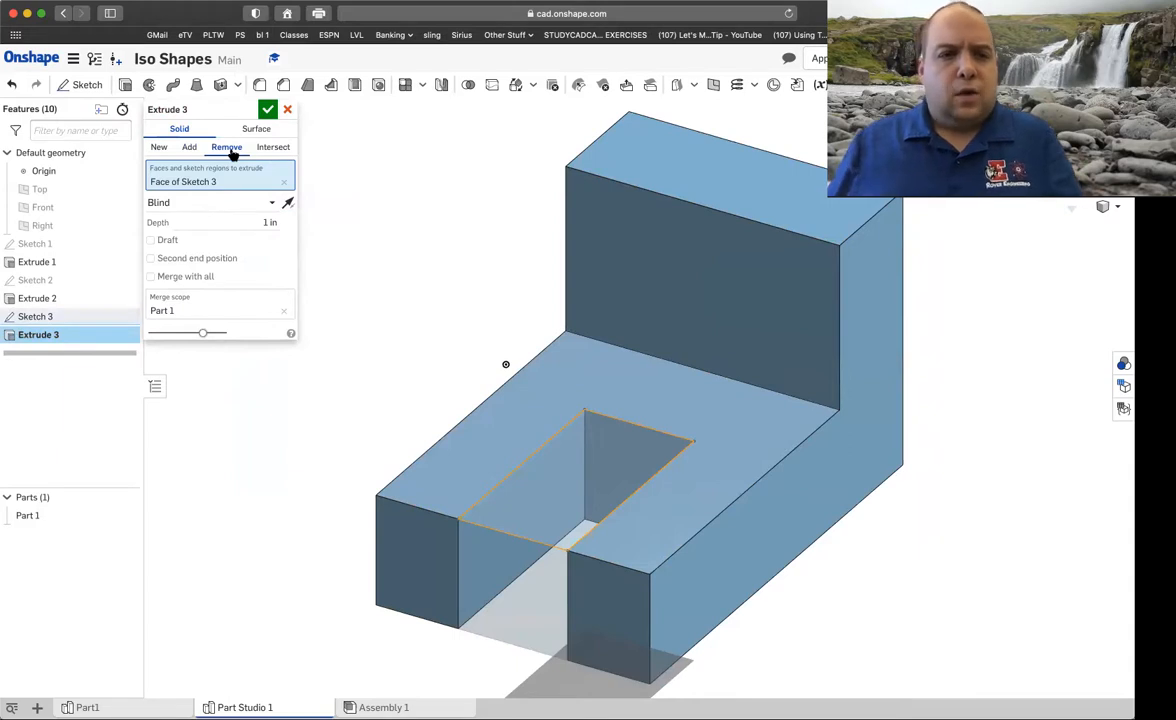
left_click(272, 204)
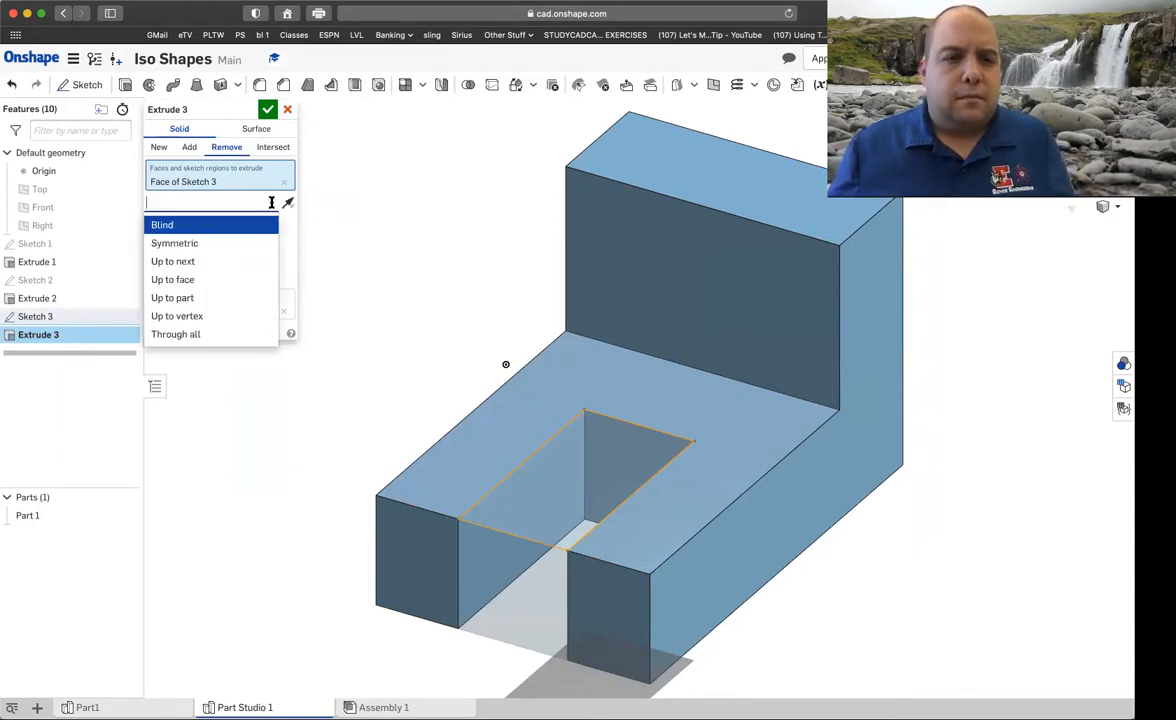
left_click(372, 192)
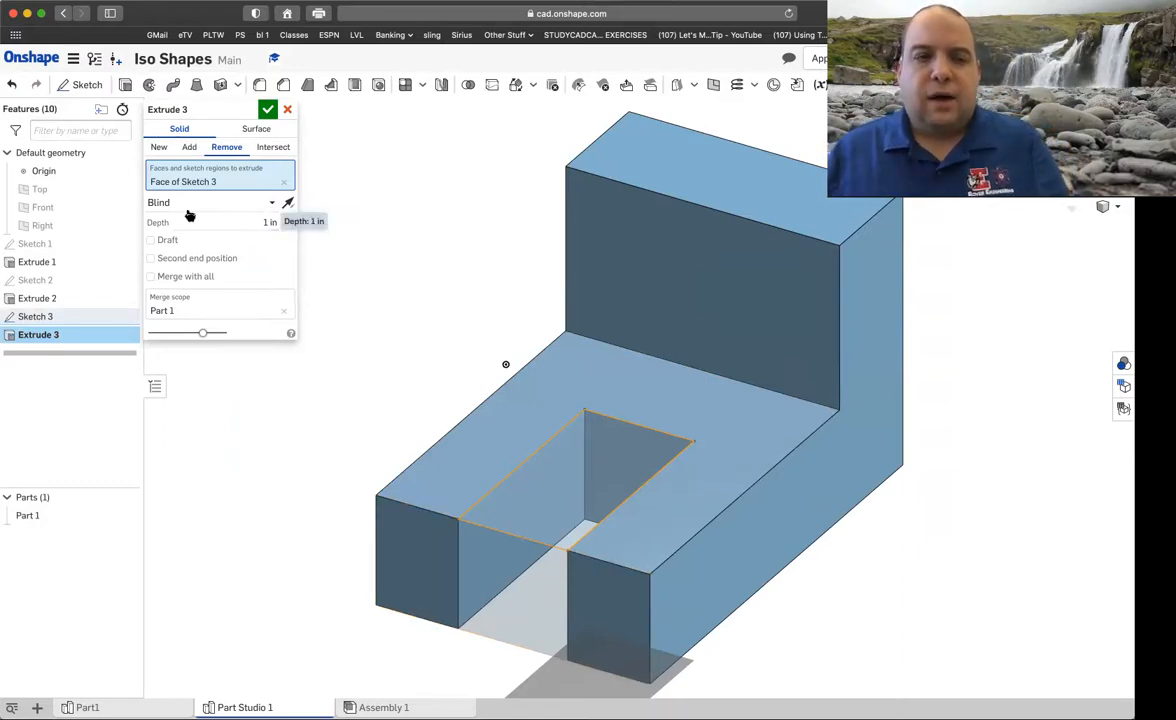
left_click(272, 205)
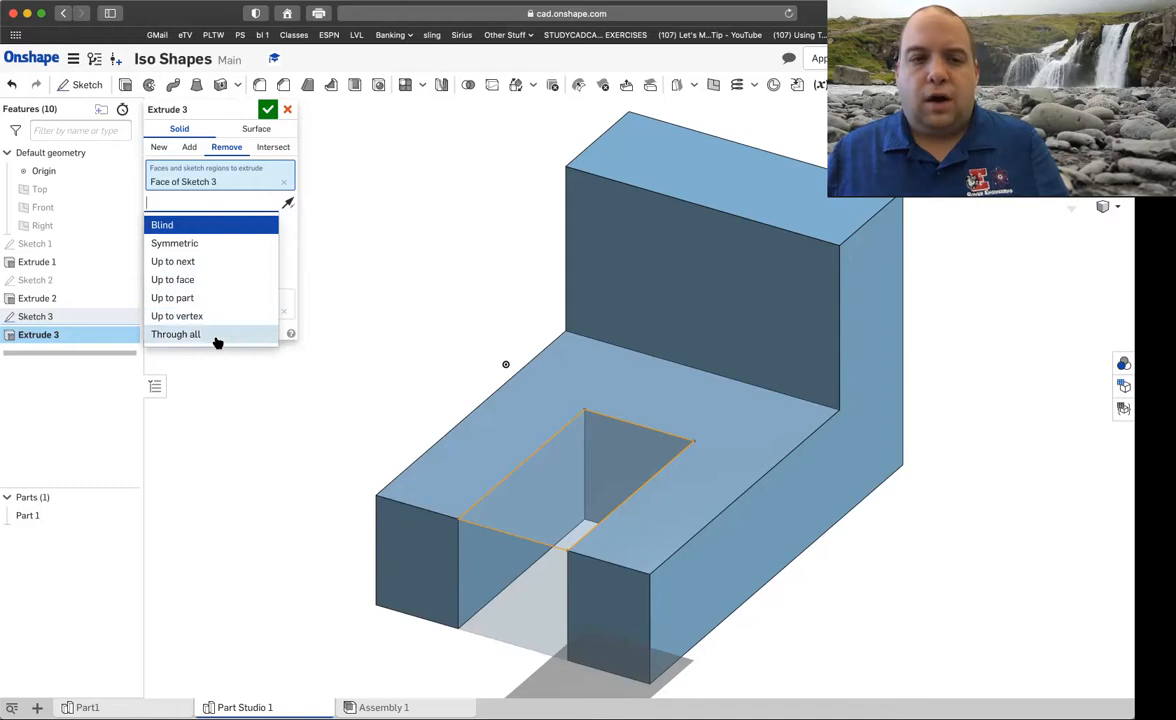
left_click(176, 334)
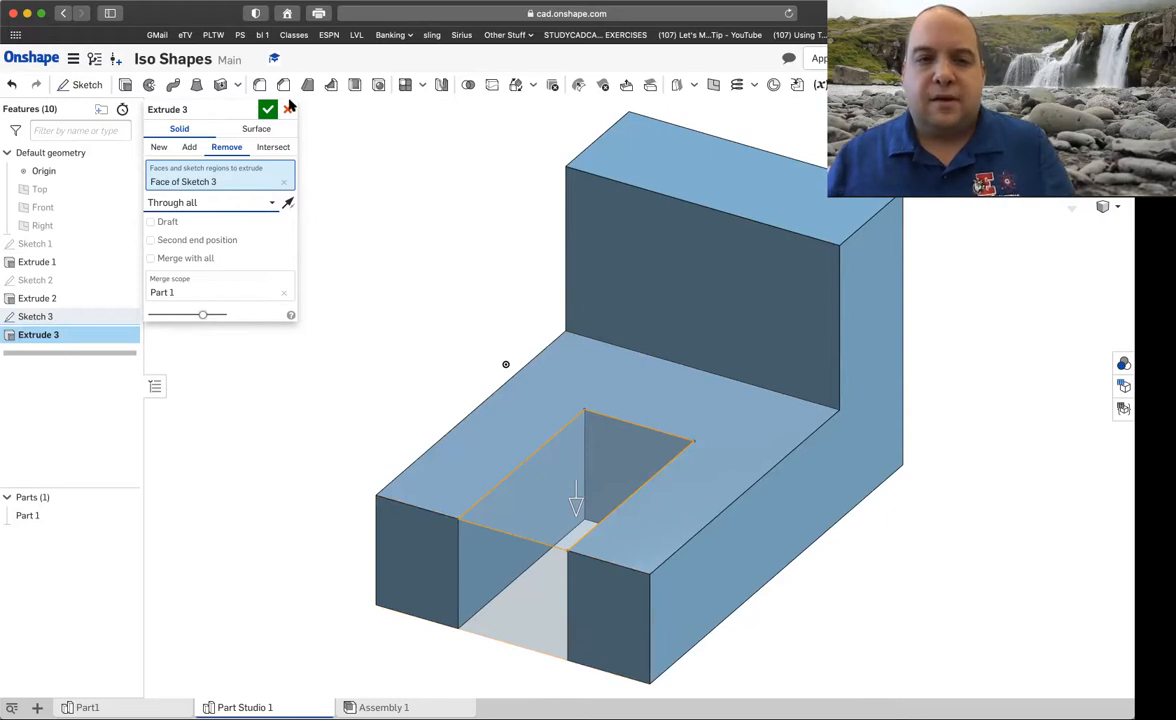
left_click(267, 109)
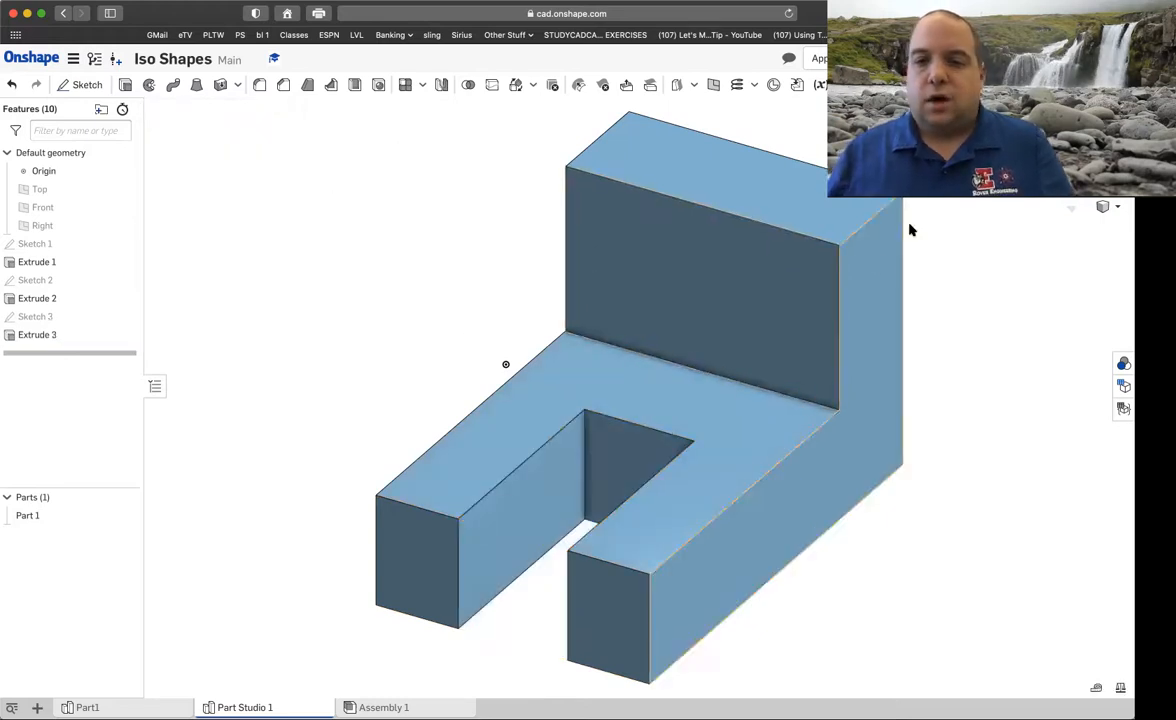
Step: Start a sketch on the upright wall's inner face and draw a rectangle about 0.29 in tall hanging from its top edge
right_click_drag(505, 364, 548, 478)
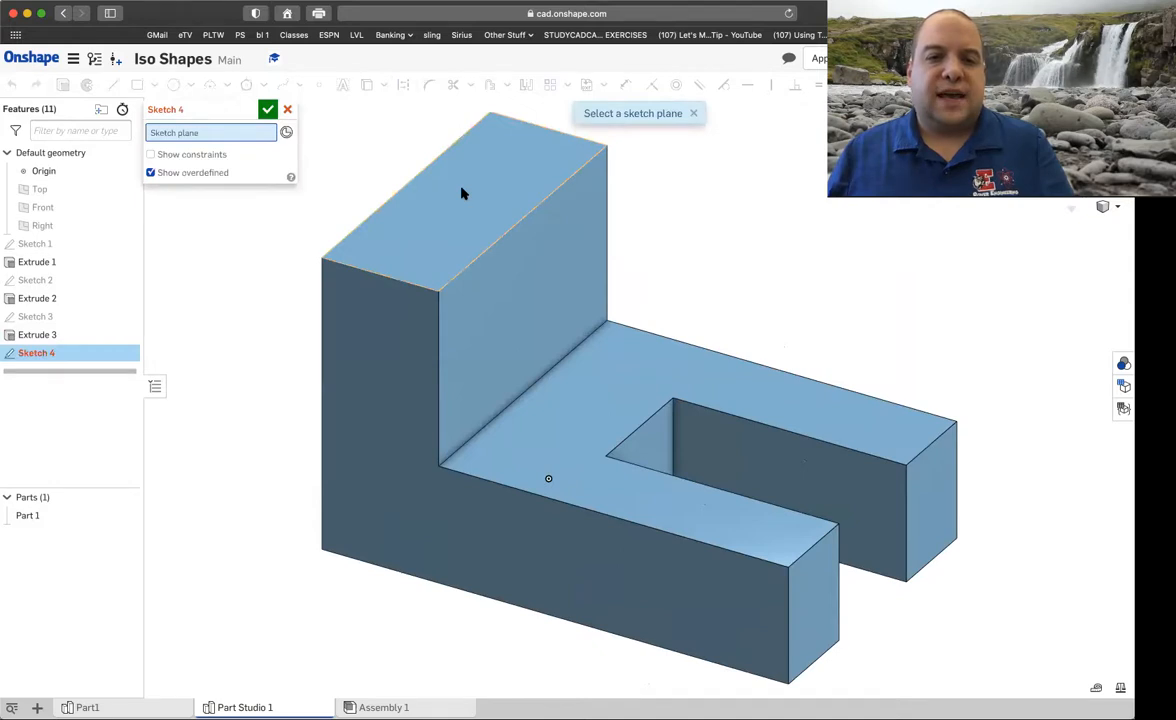
left_click(520, 272)
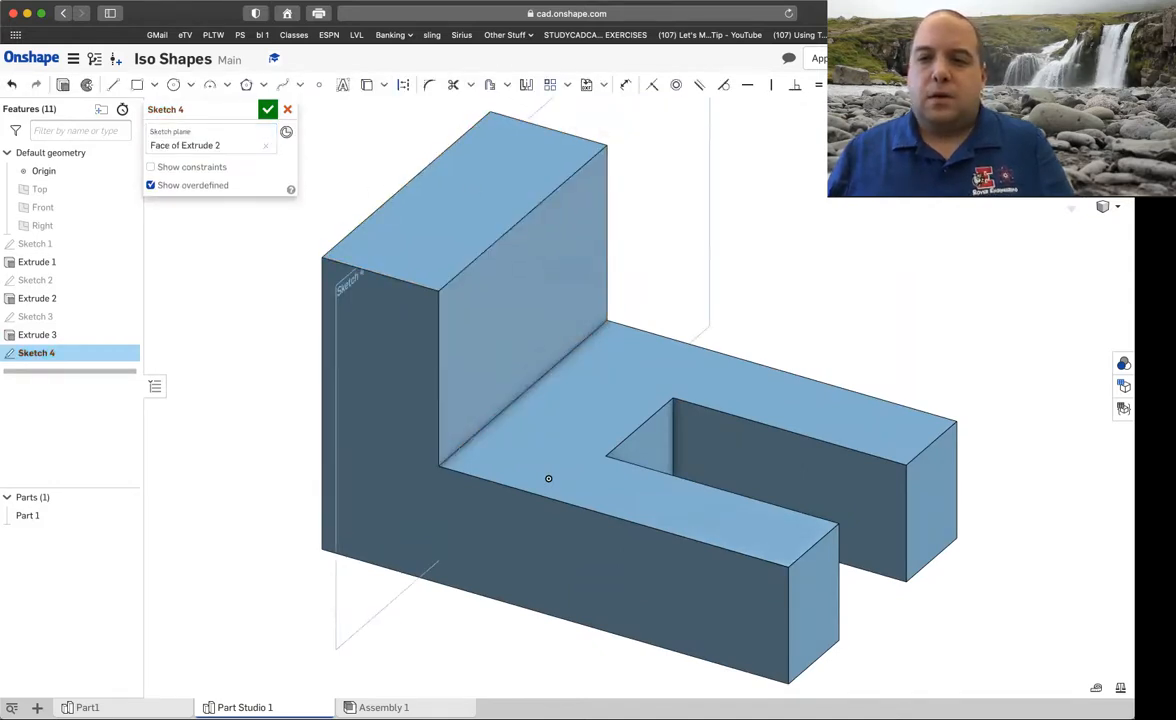
key("n")
key("r")
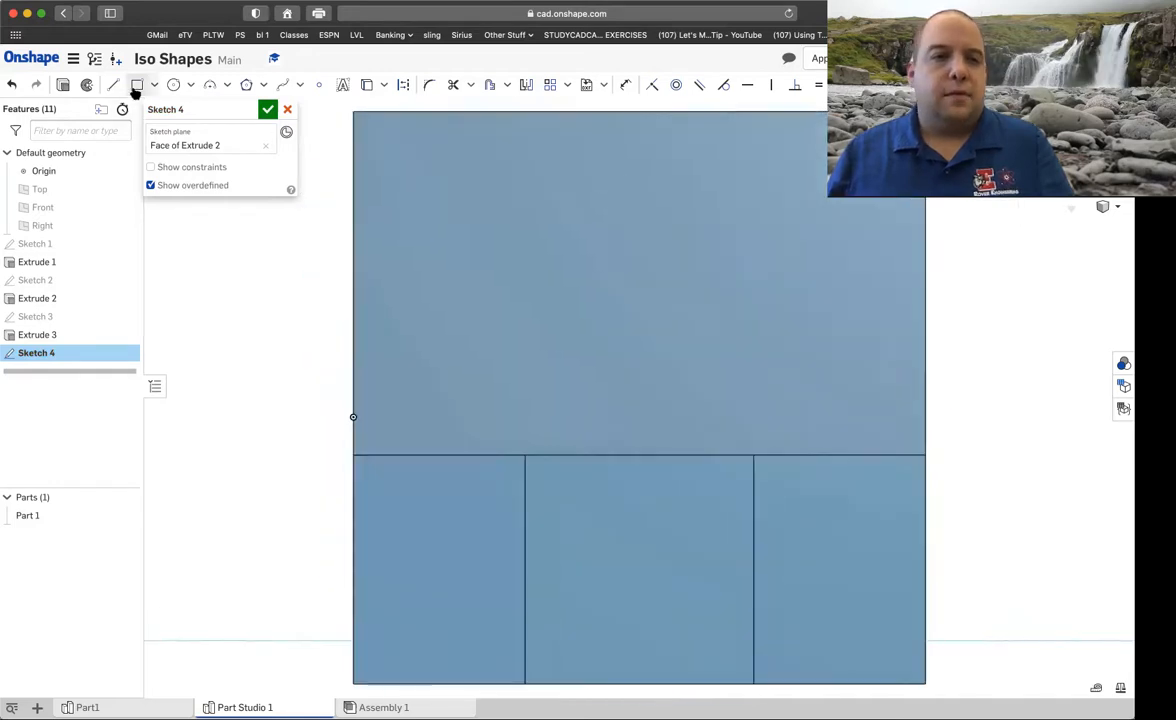
left_click(444, 112)
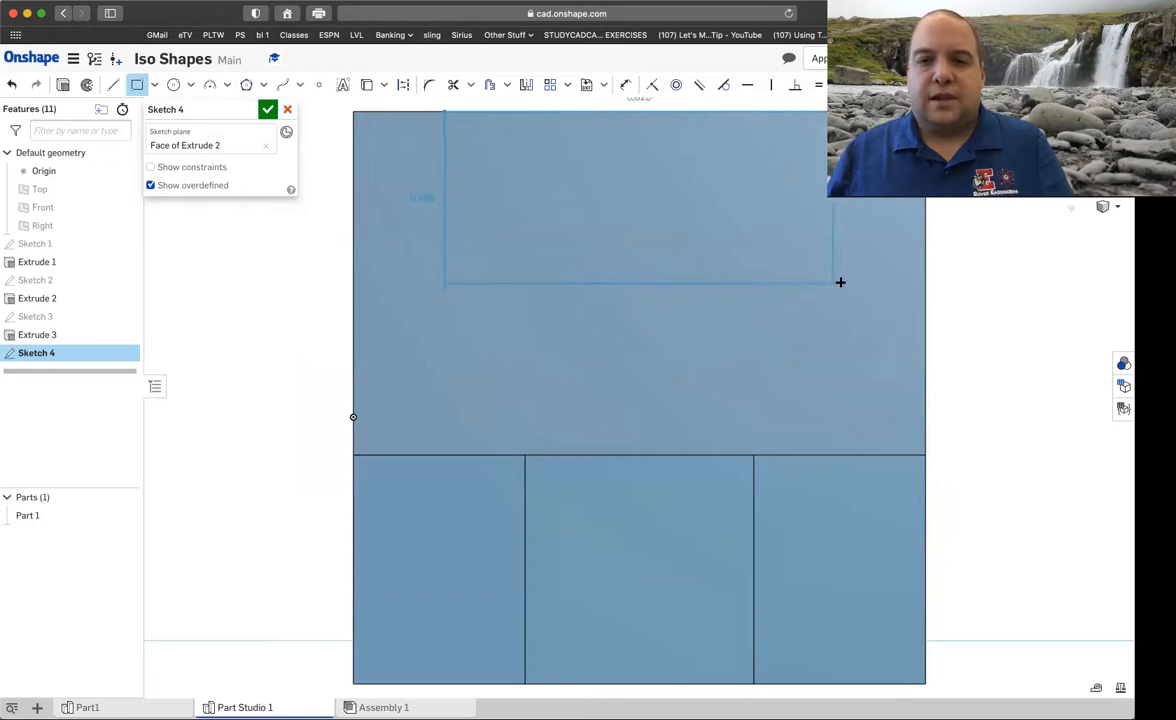
left_click(850, 242)
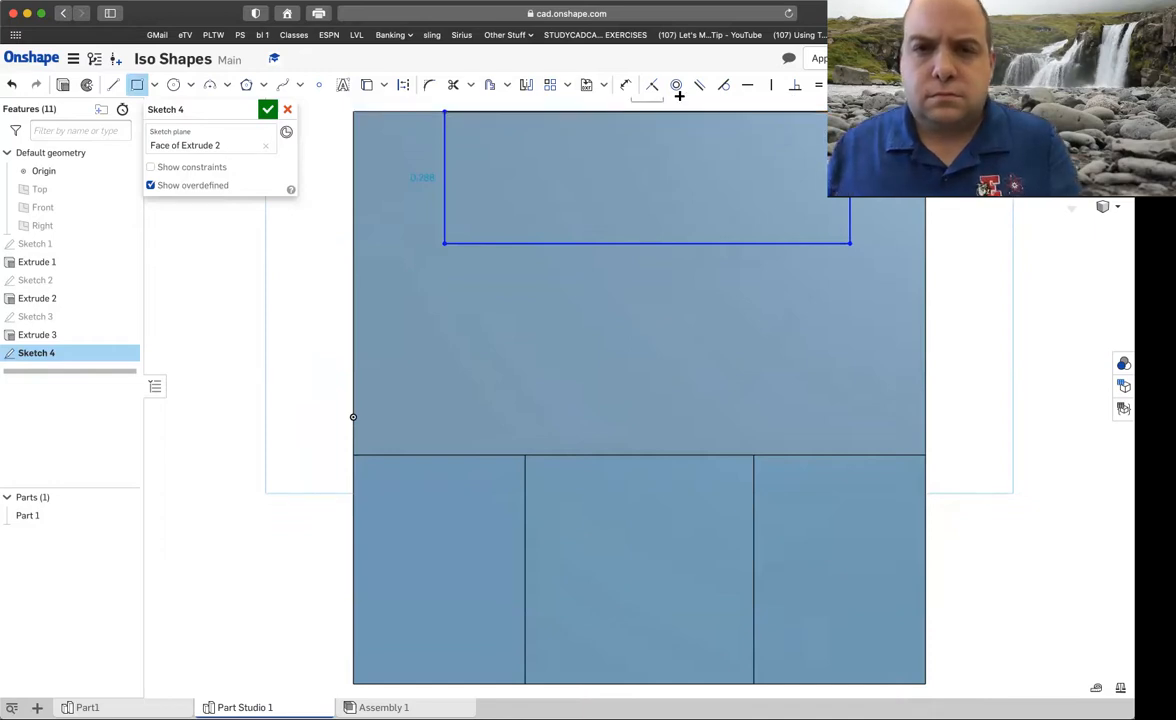
Step: Add a horizontal dimension between the rectangle's left side and the wall's left edge
left_click(626, 86)
left_click(444, 168)
left_click(353, 172)
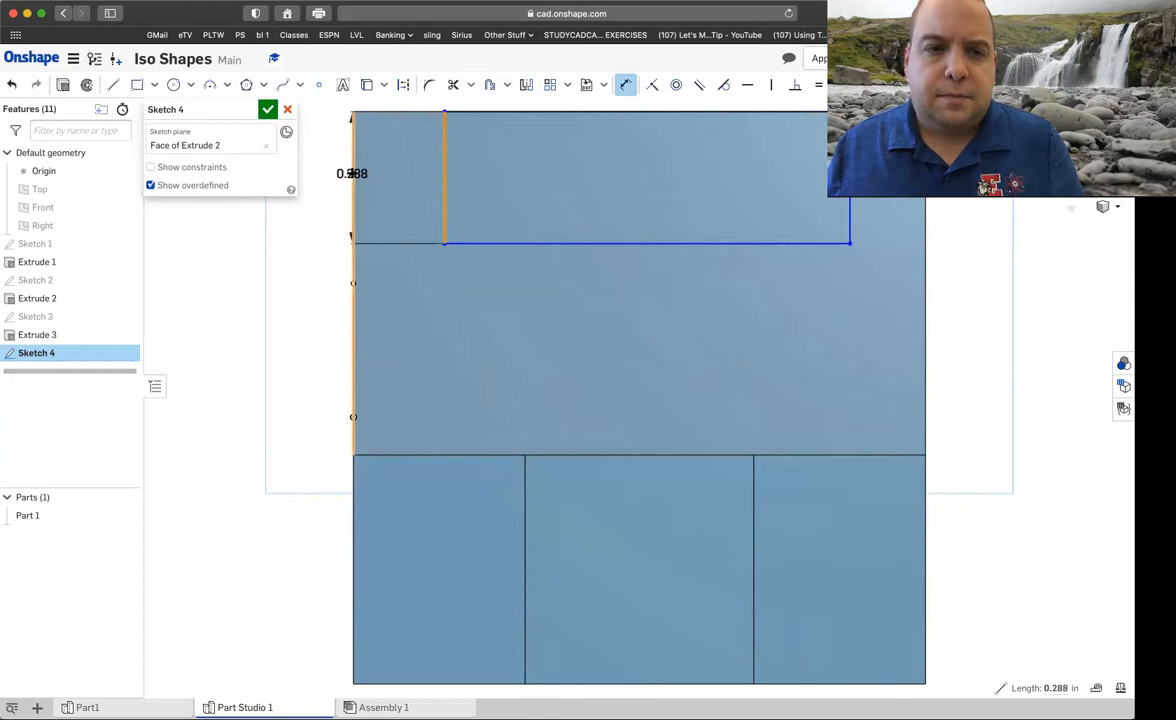
left_click(367, 172)
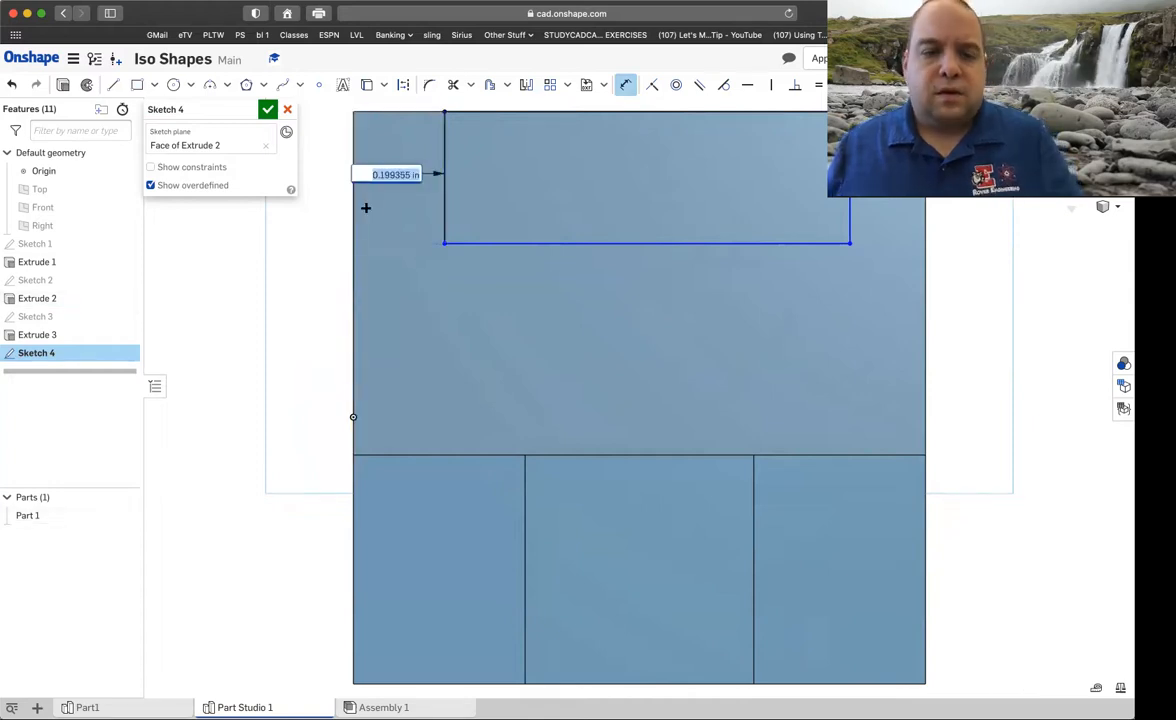
Step: Try setting the rectangle's left offset to .25 in, and undo the change
key("BackSpace")
type("25")
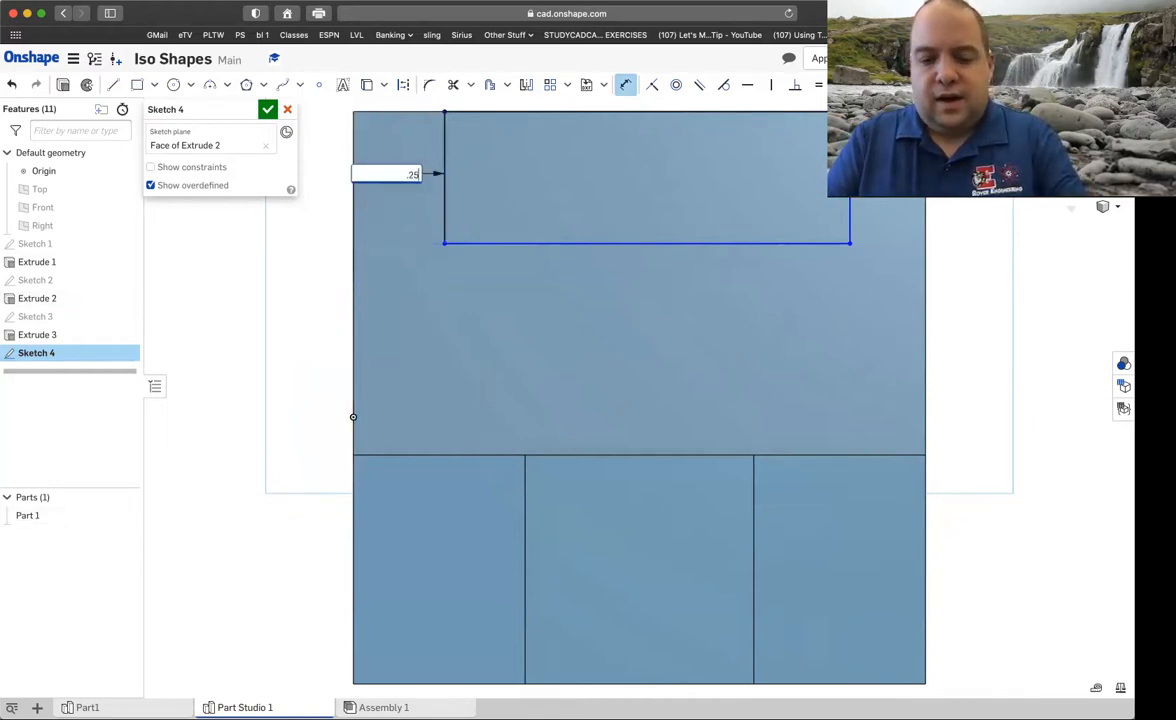
key("Escape")
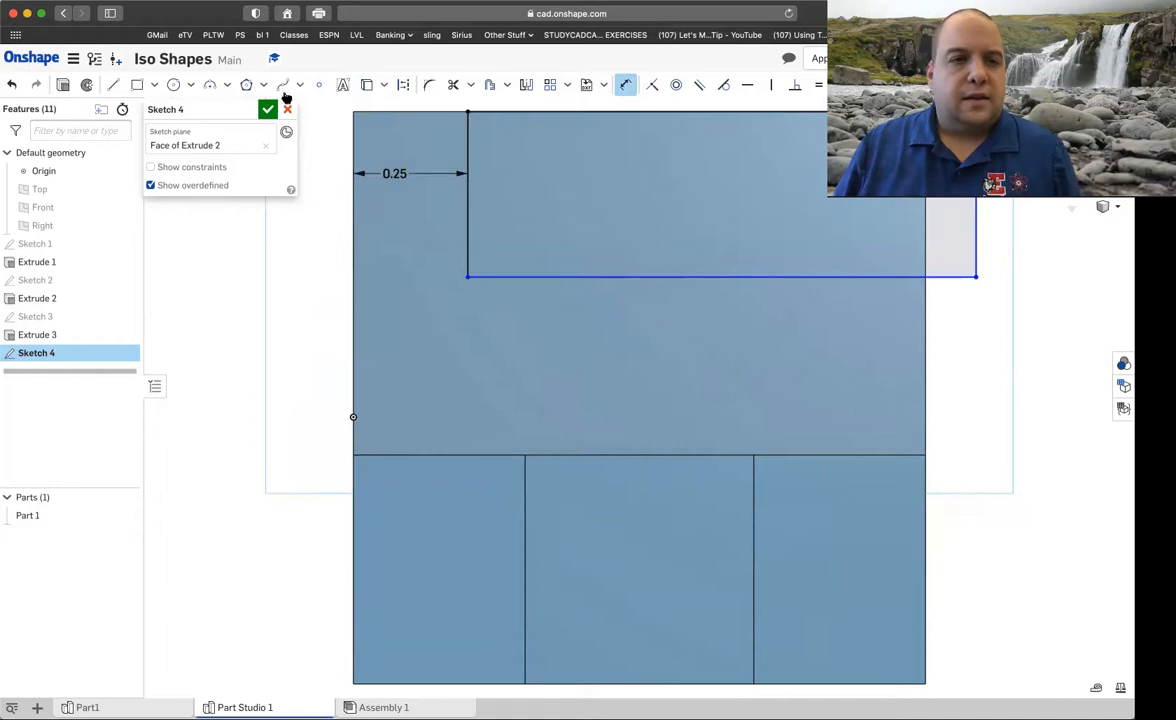
left_click(15, 85)
left_click(15, 87)
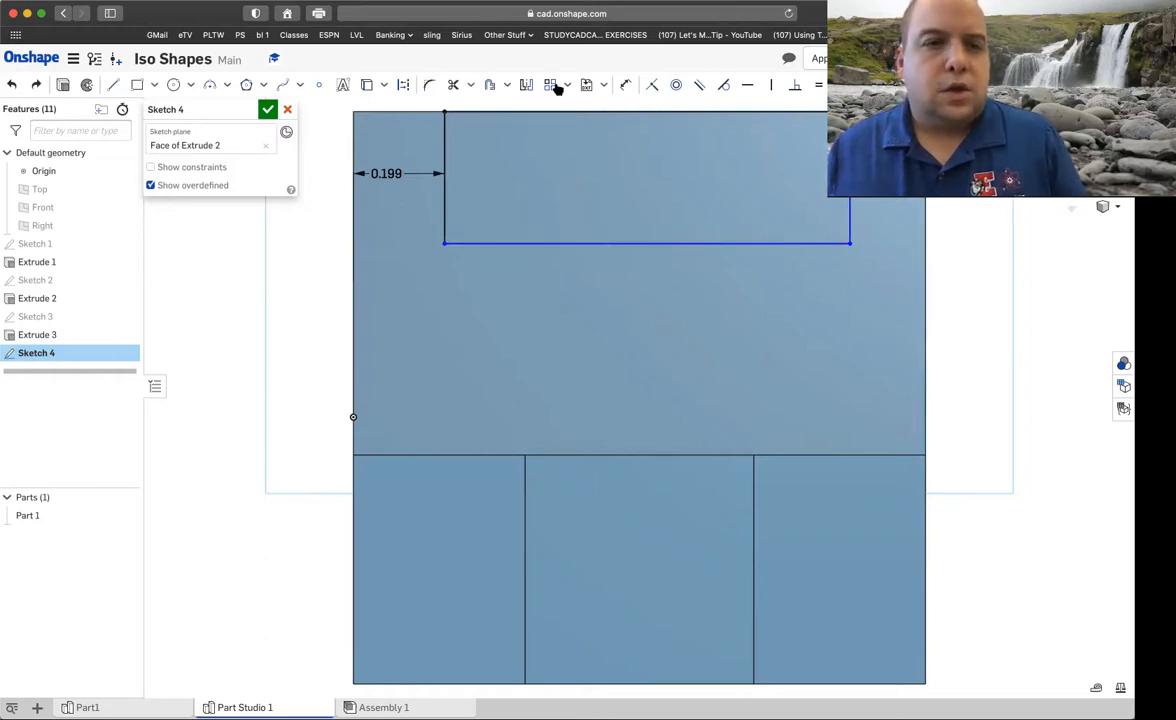
Step: Dimension the gap between the rectangle's right side and the wall's right edge, and set the left gap to .25 in
left_click(626, 86)
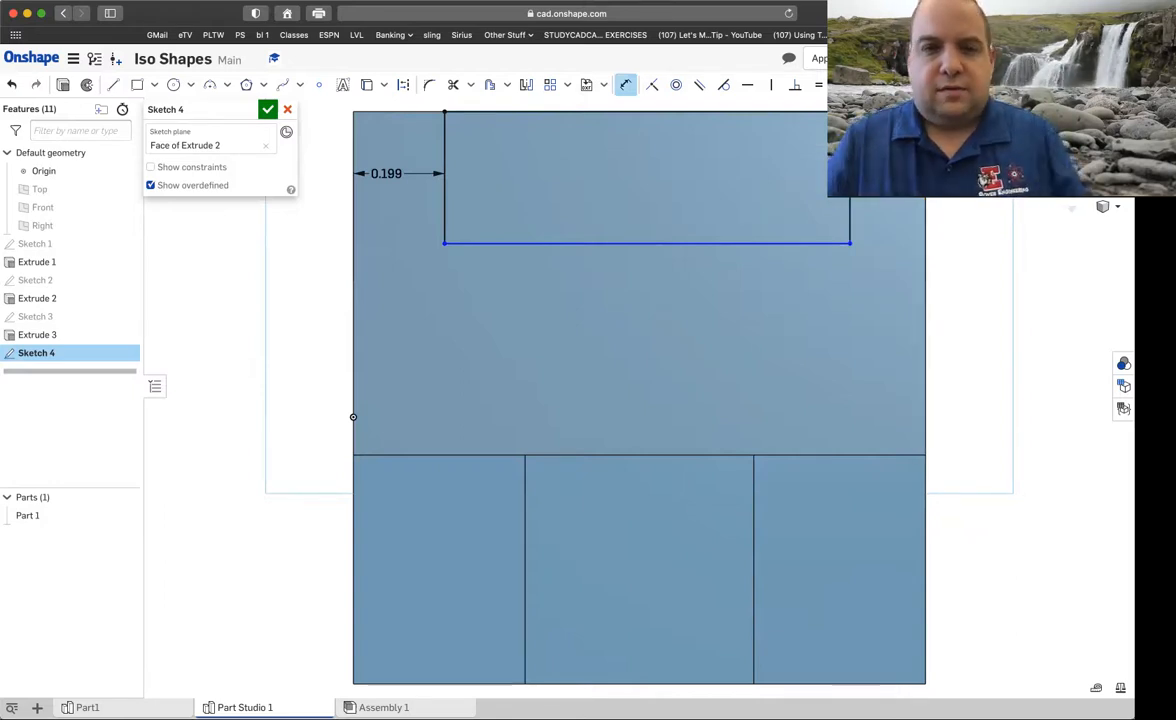
key("Return")
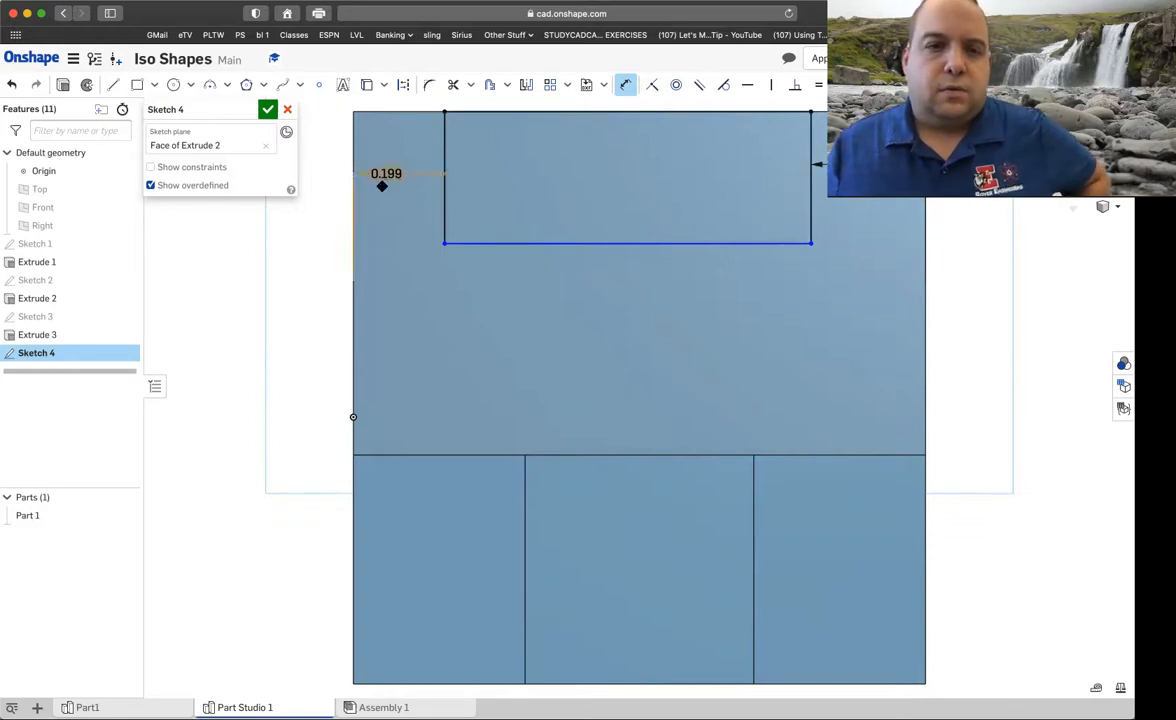
double_click(389, 174)
key("BackSpace")
type(".25")
key("Return")
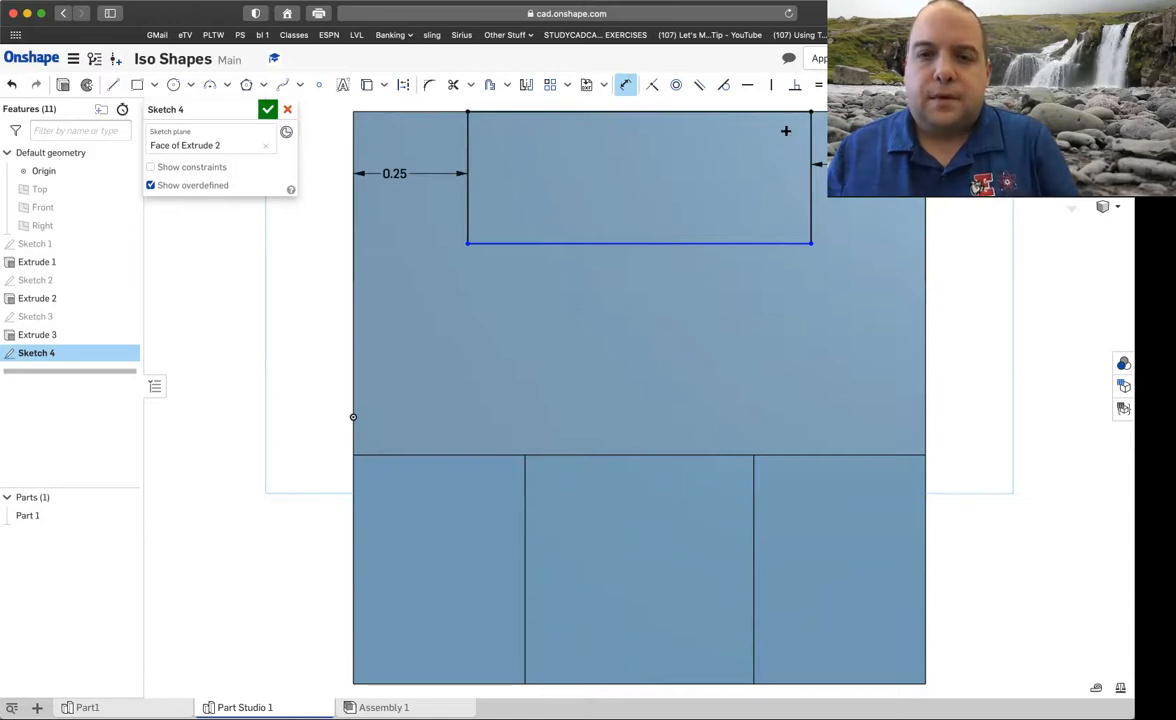
Step: Dimension the rectangle's height at .25 in and finish the sketch
left_click(765, 242)
left_click(639, 206)
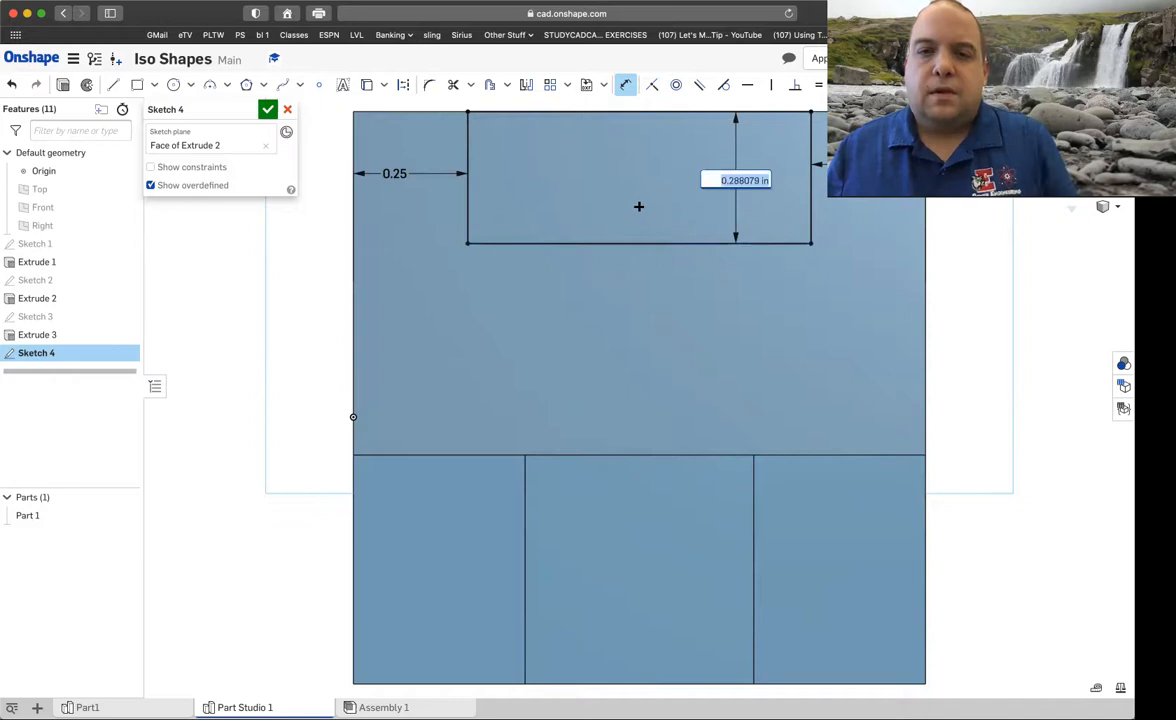
key("BackSpace")
type(".2")
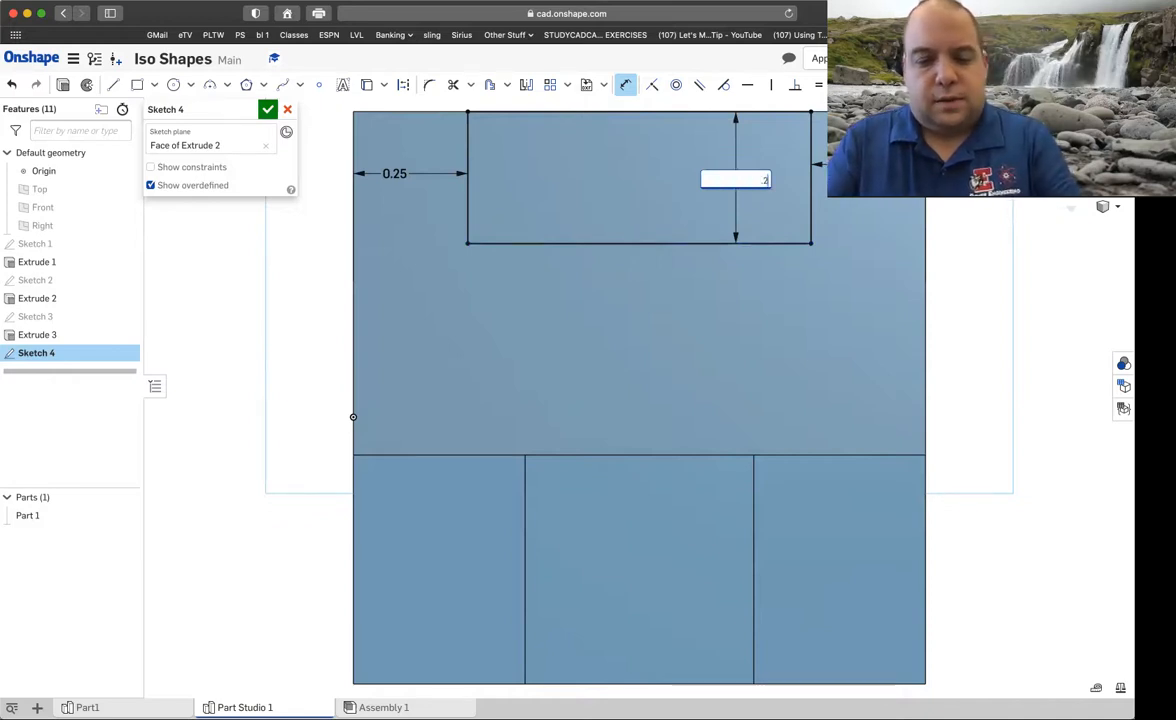
type("5")
key("Return")
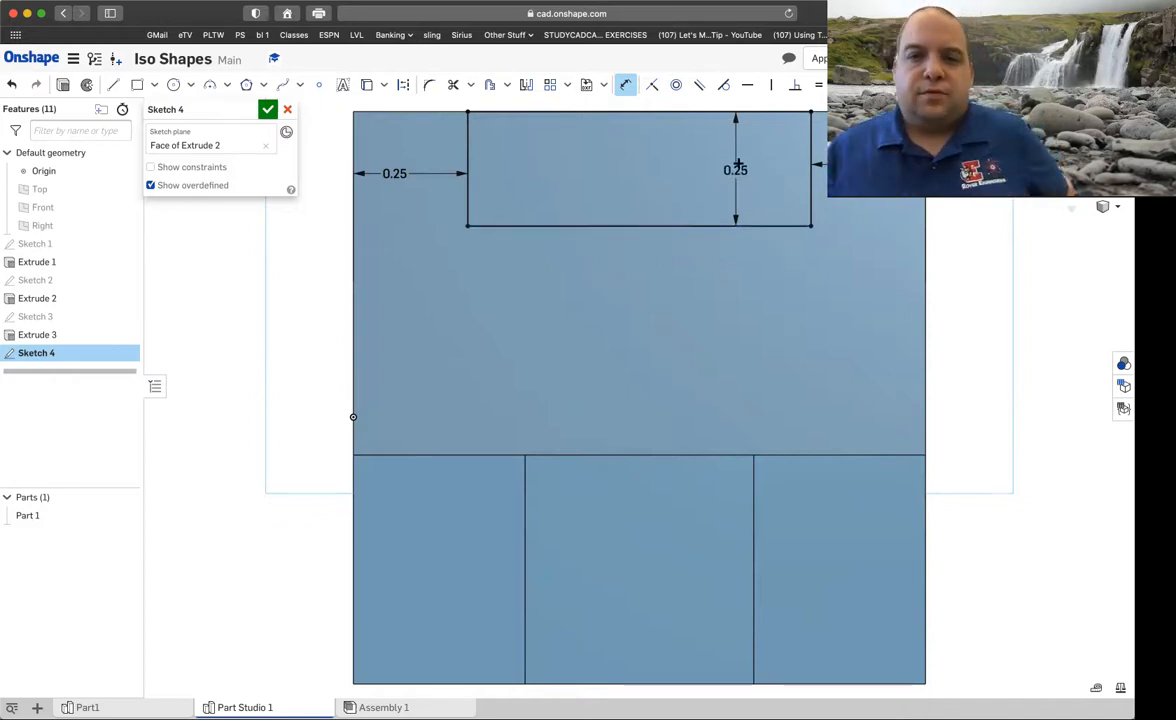
left_click(267, 109)
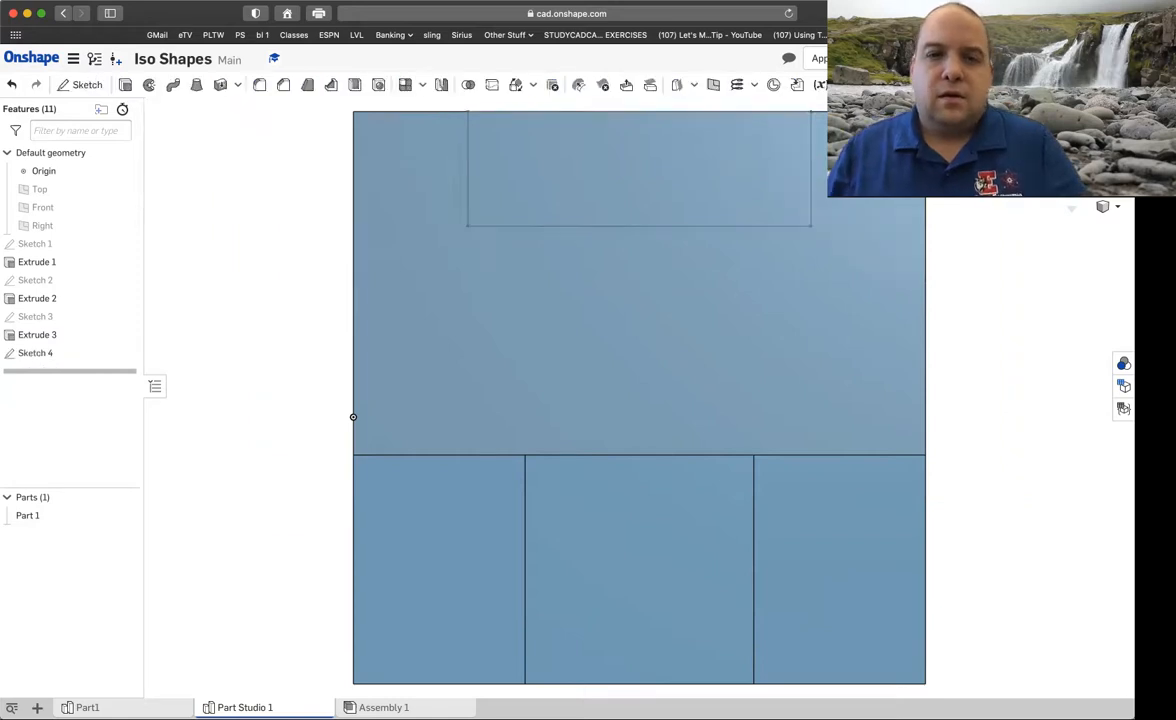
Step: Extrude the rectangular region back through the upright wall as a Remove cut with the Through all end type to form the notch
left_click(1053, 136)
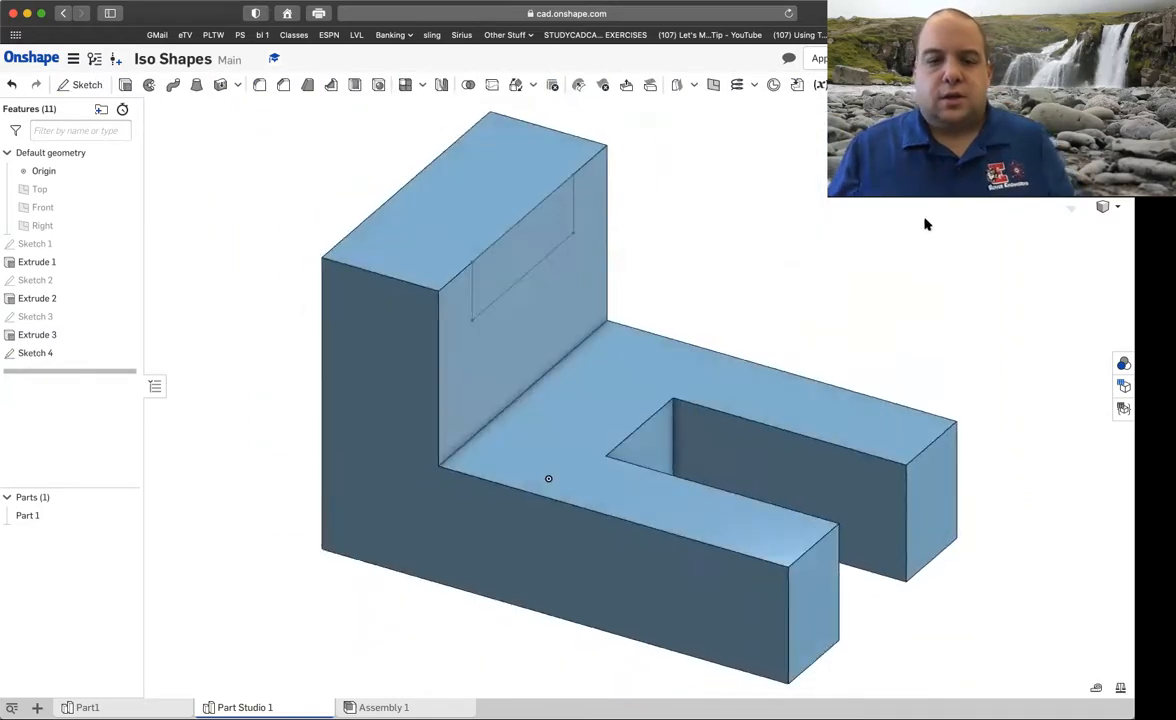
left_click(125, 84)
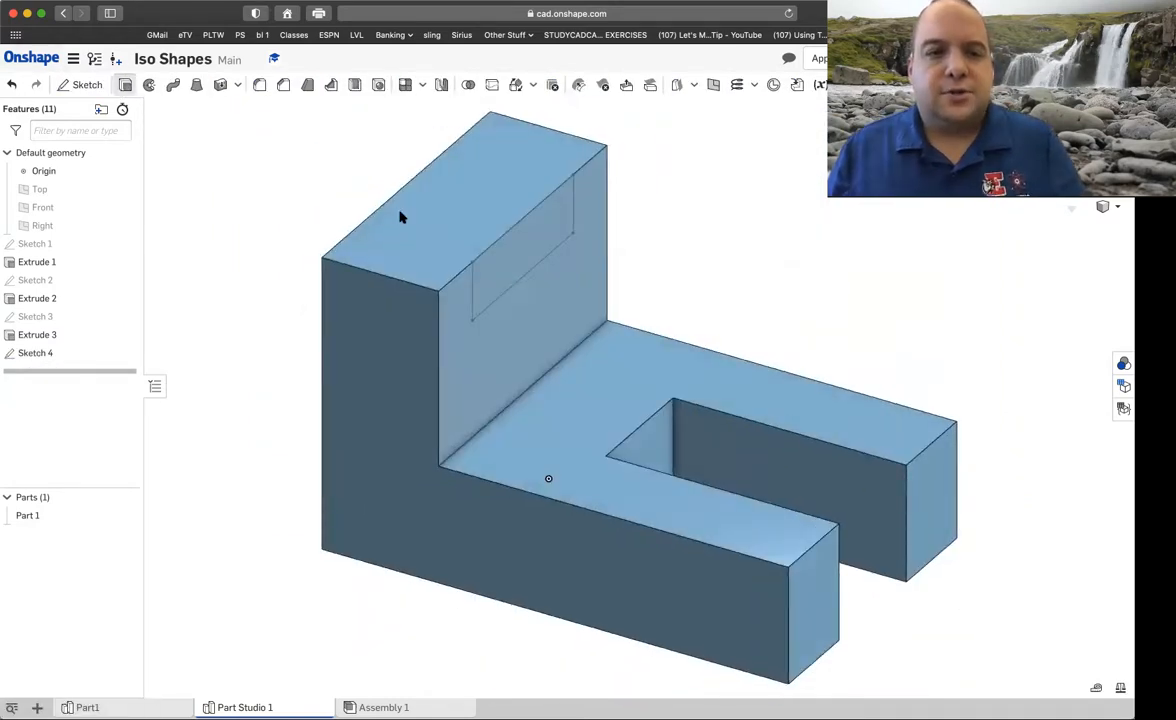
left_click(510, 262)
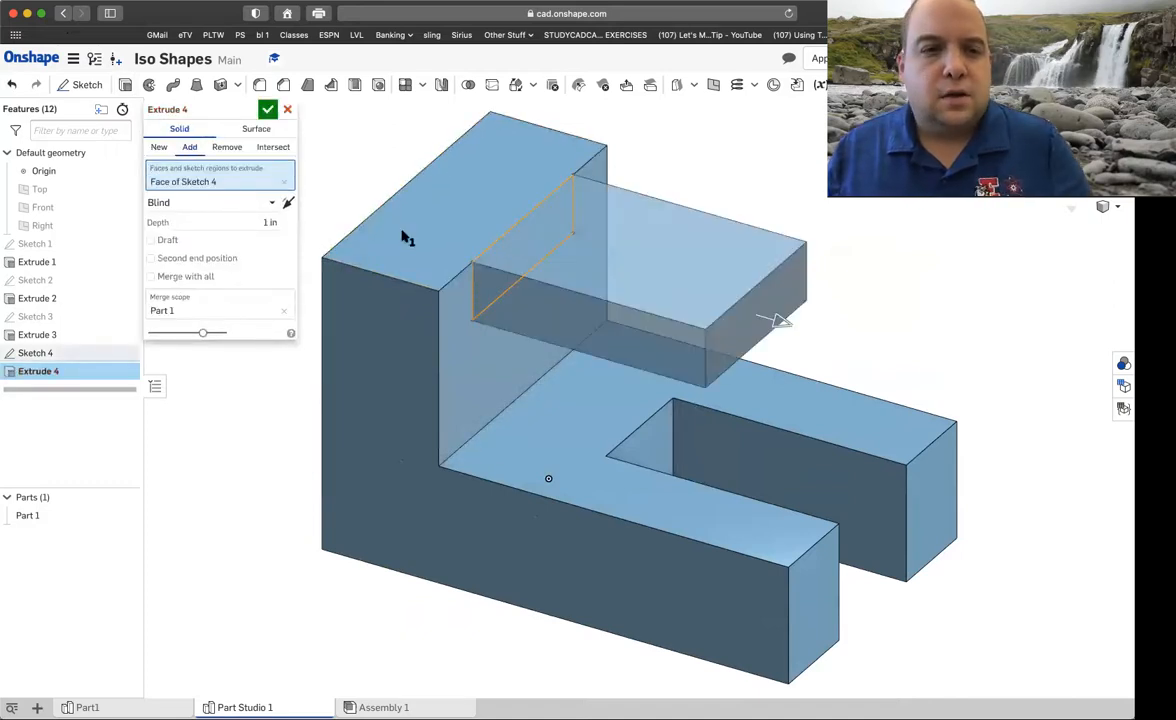
left_click(287, 203)
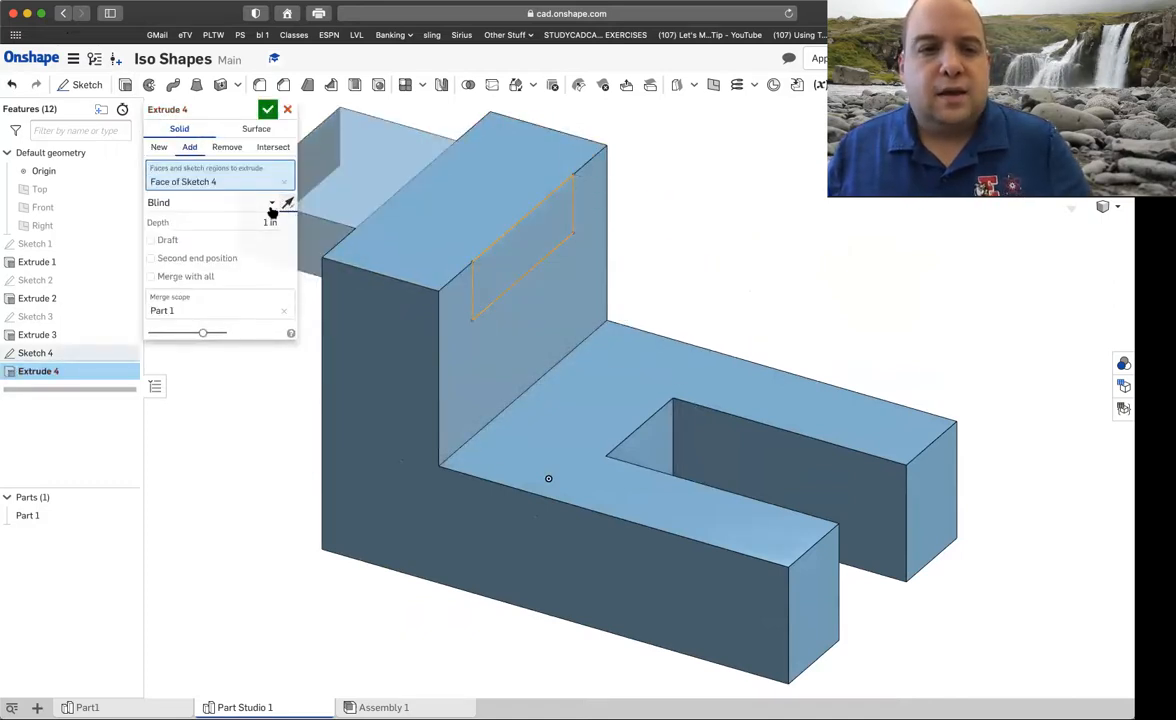
left_click(229, 153)
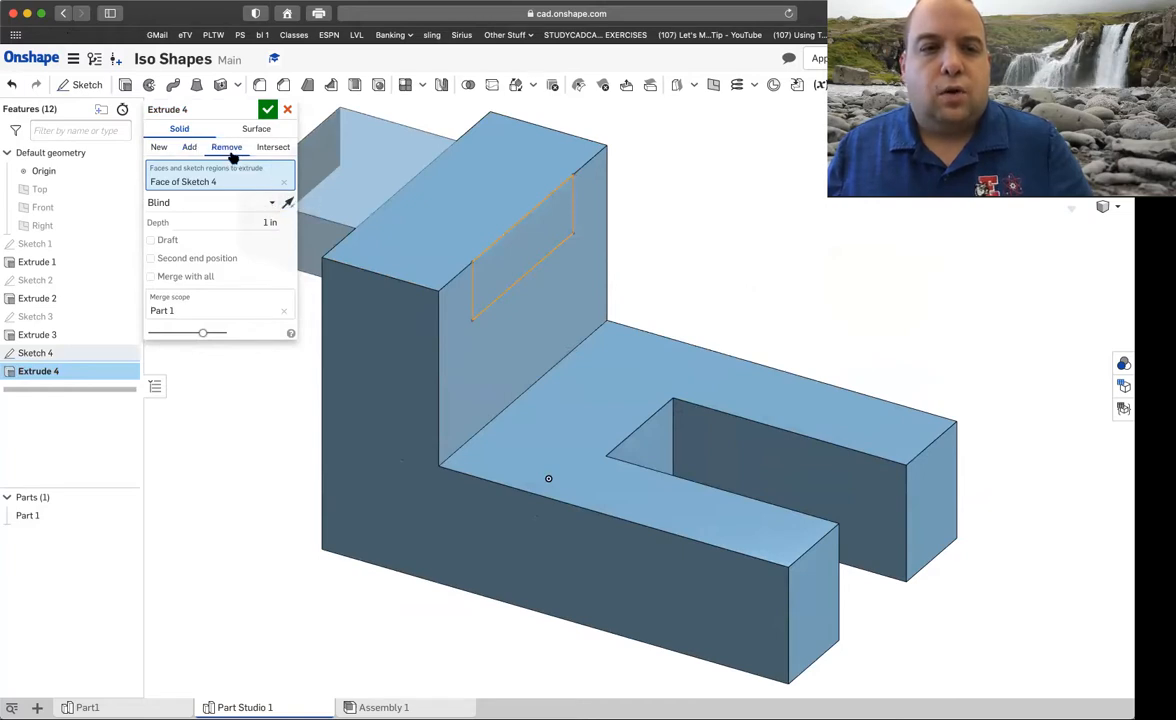
left_click(268, 201)
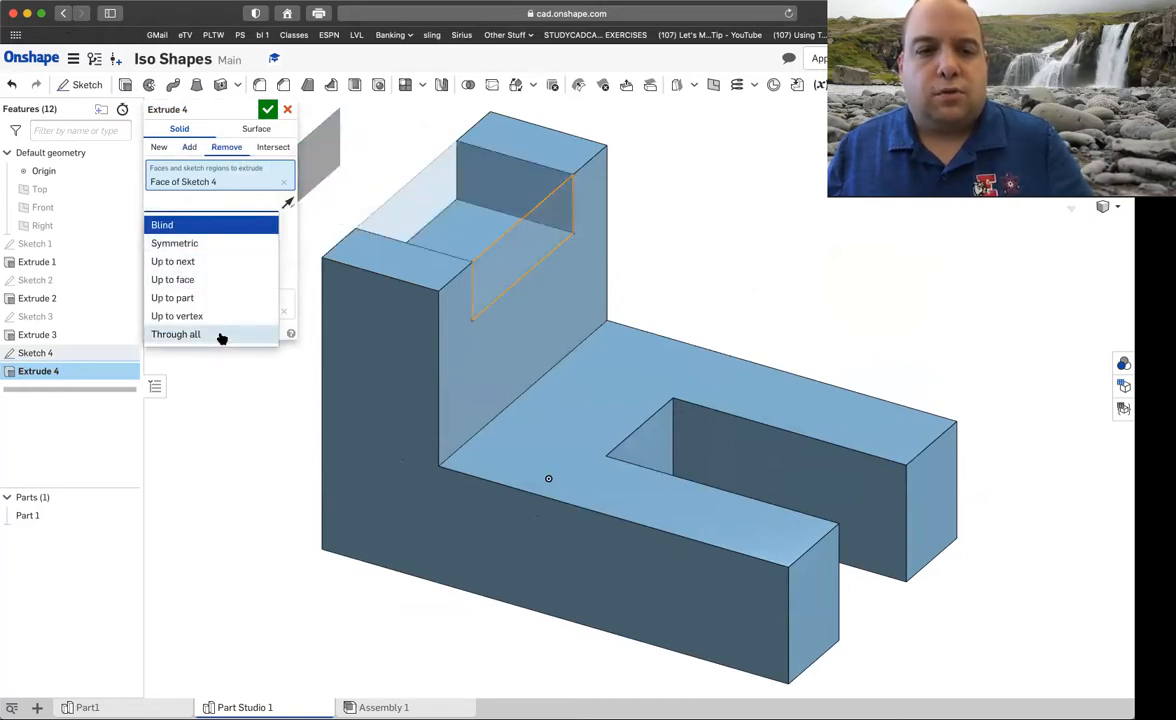
left_click(221, 335)
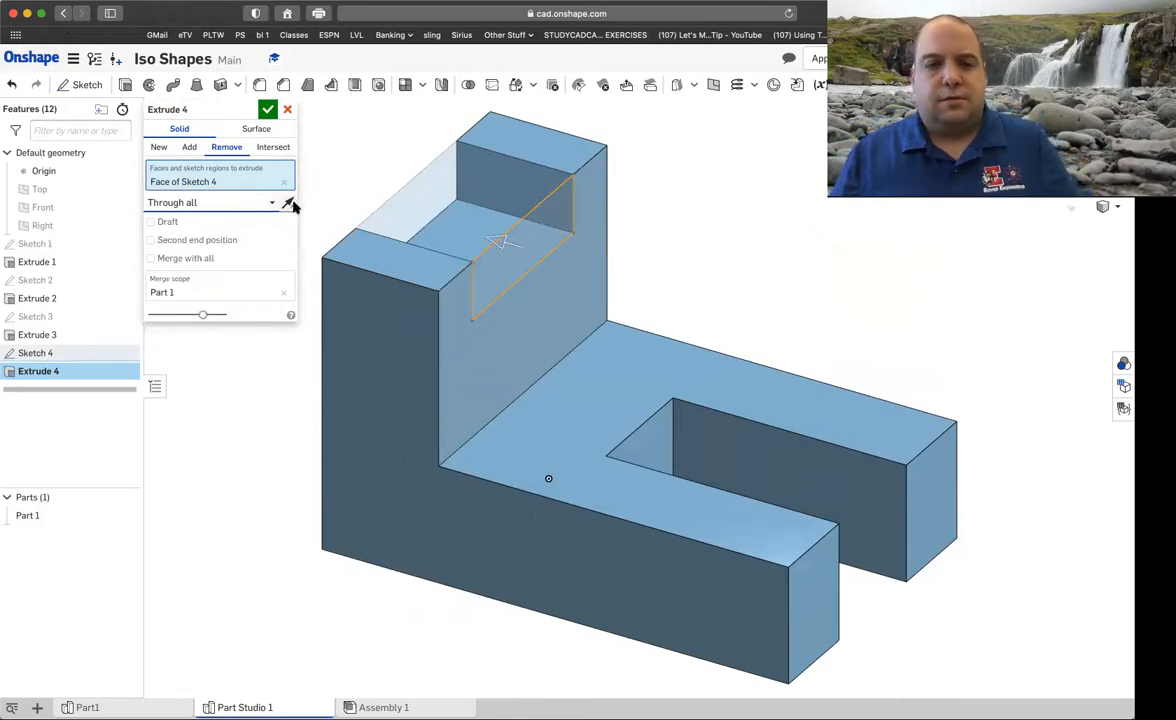
left_click(266, 109)
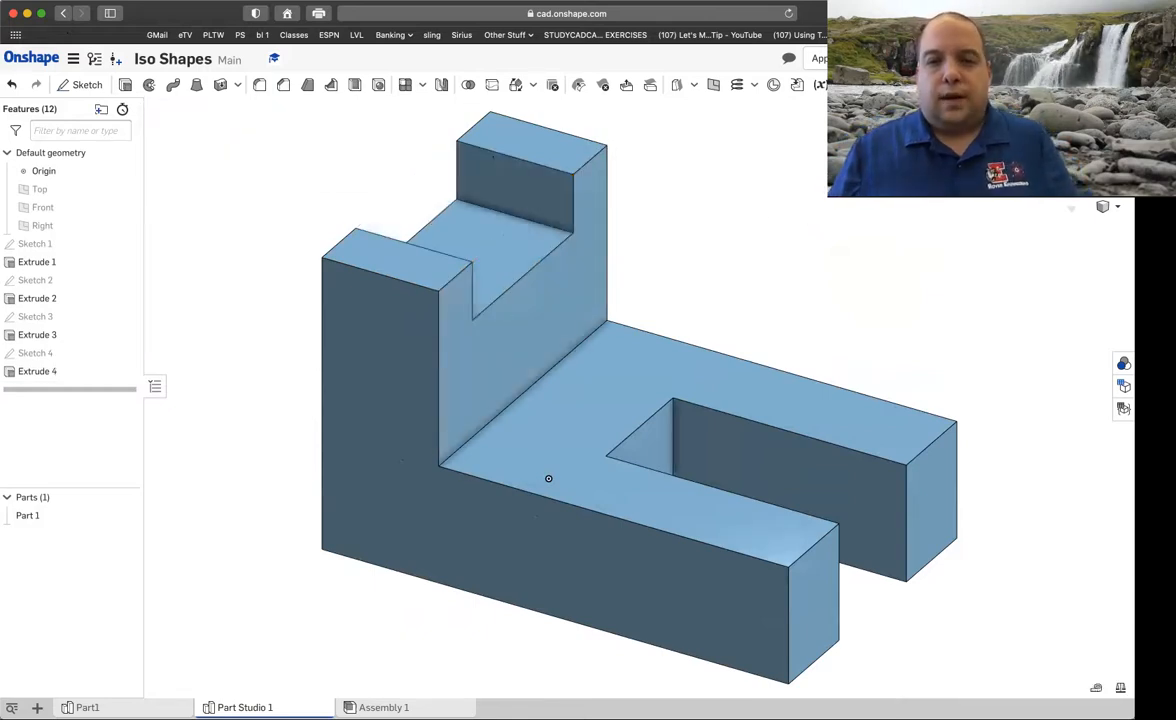
Step: Rename the Part Studio 1 tab as Part2
right_click(250, 705)
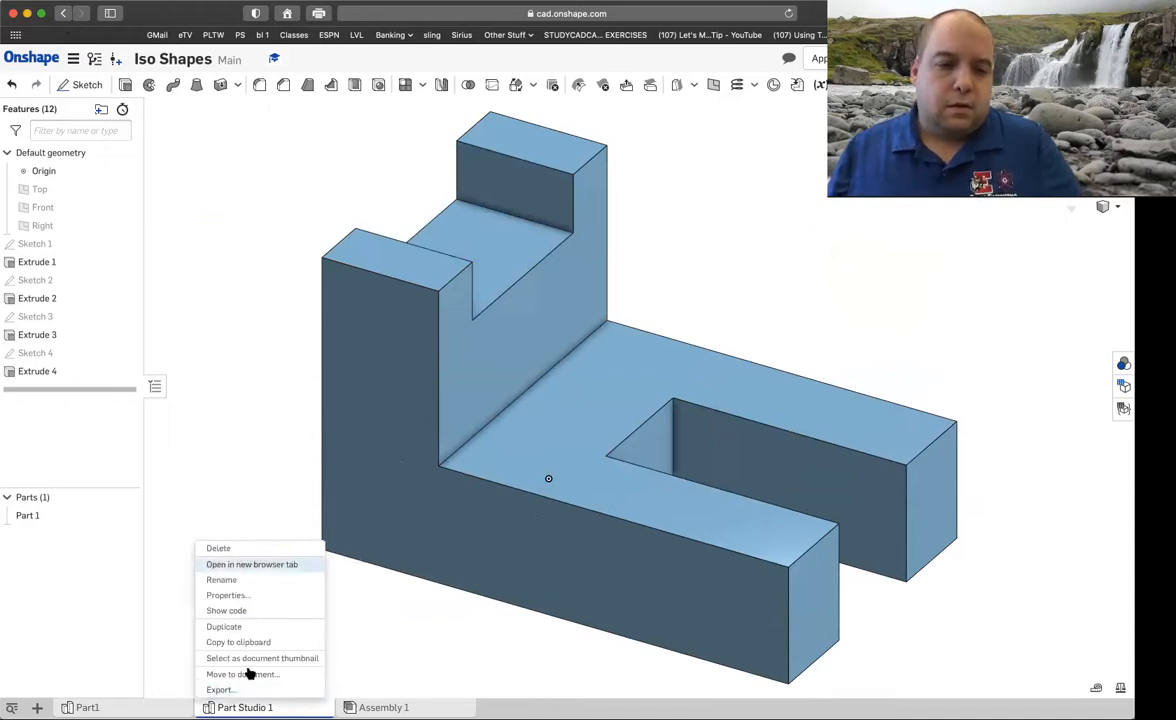
left_click(251, 580)
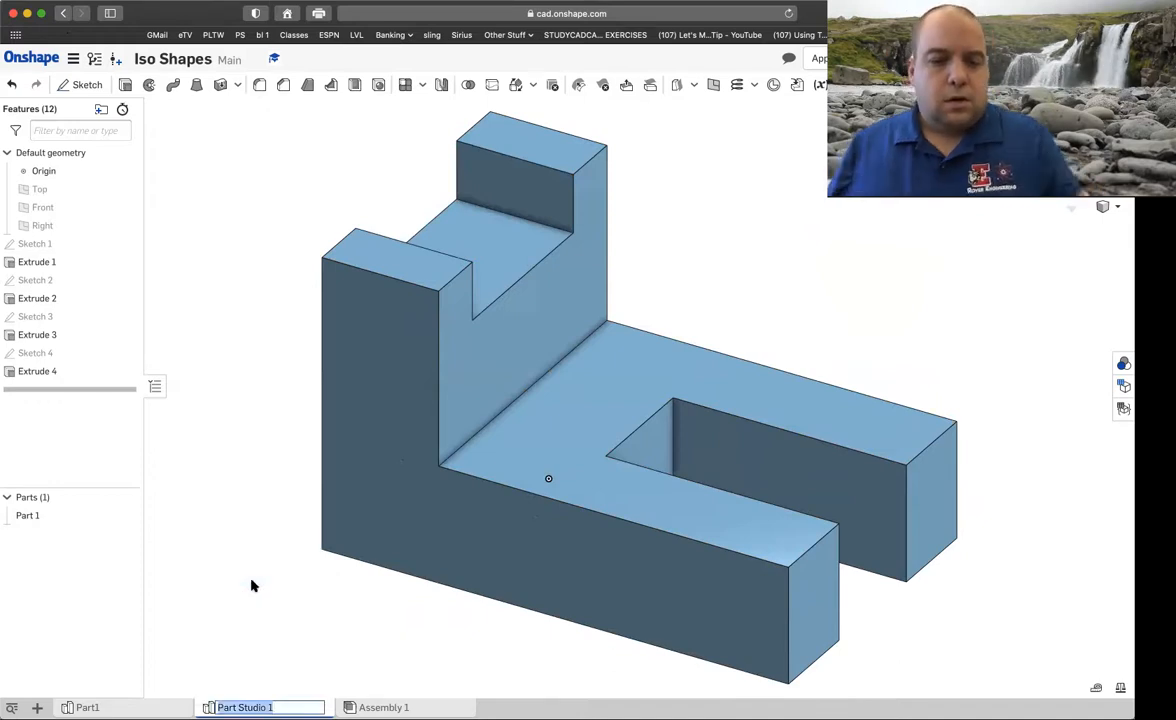
type("Part2")
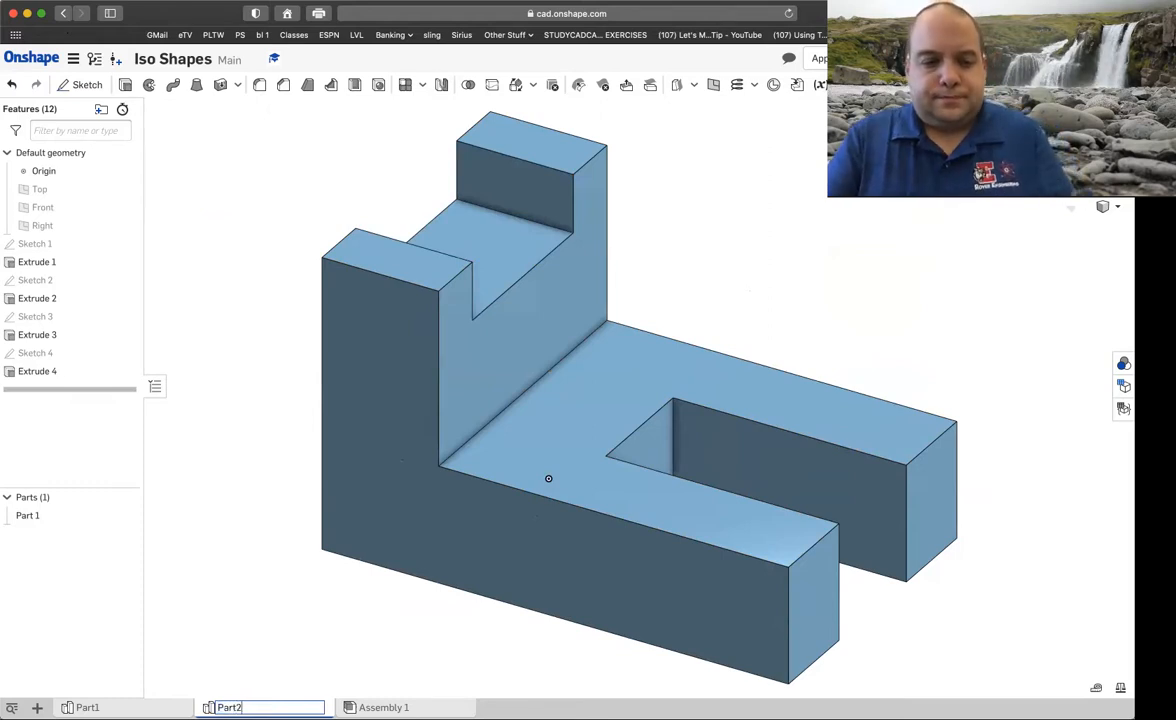
key("Return")
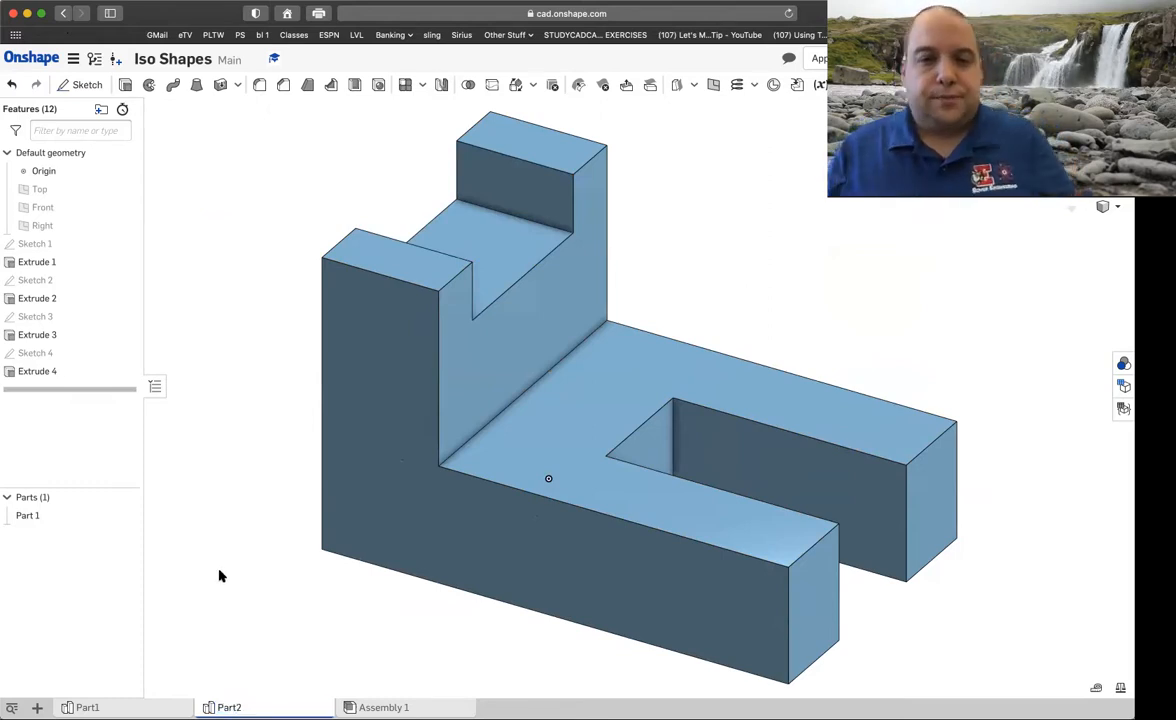